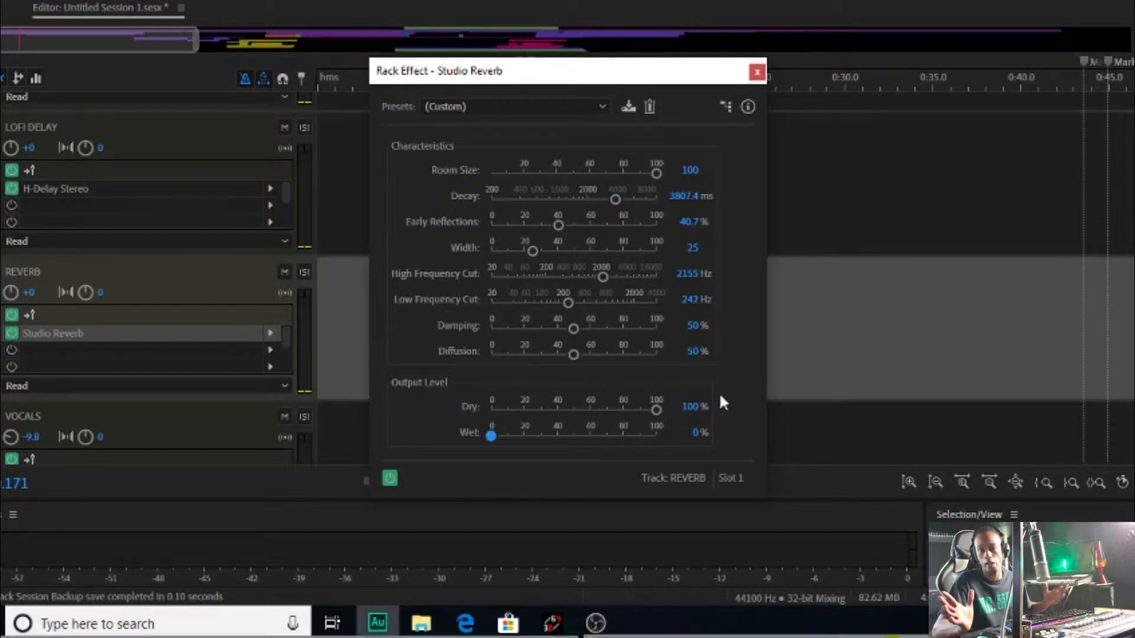
Lower the reverb's decay to about 2958 ms and move the Studio Reverb window clear of the tracks
left_click(654, 406)
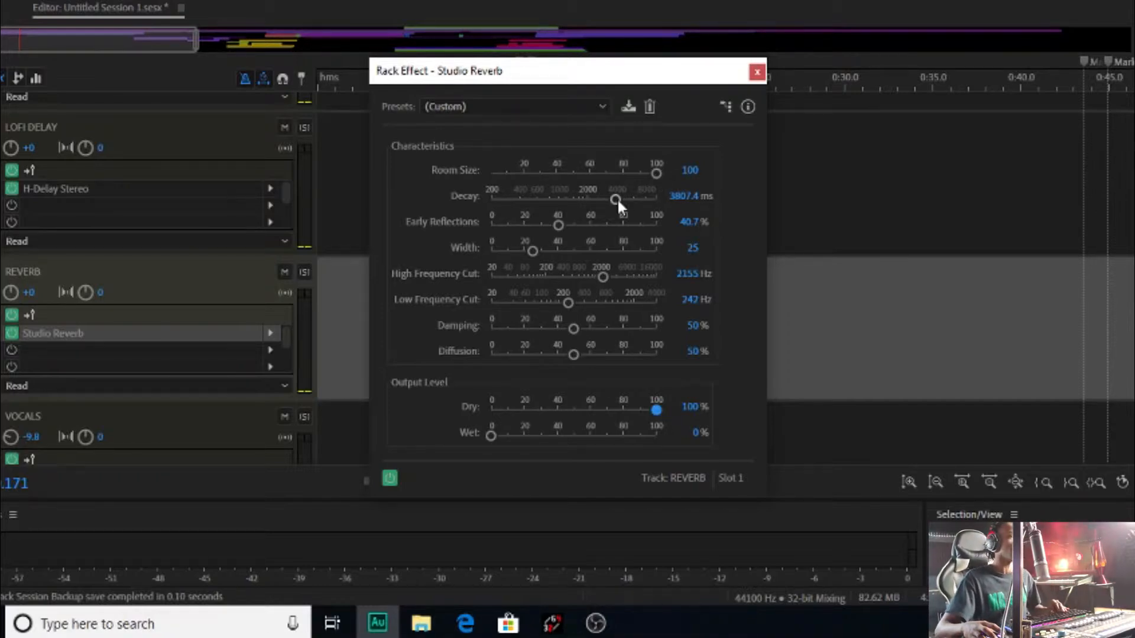
left_click_drag(616, 198, 605, 199)
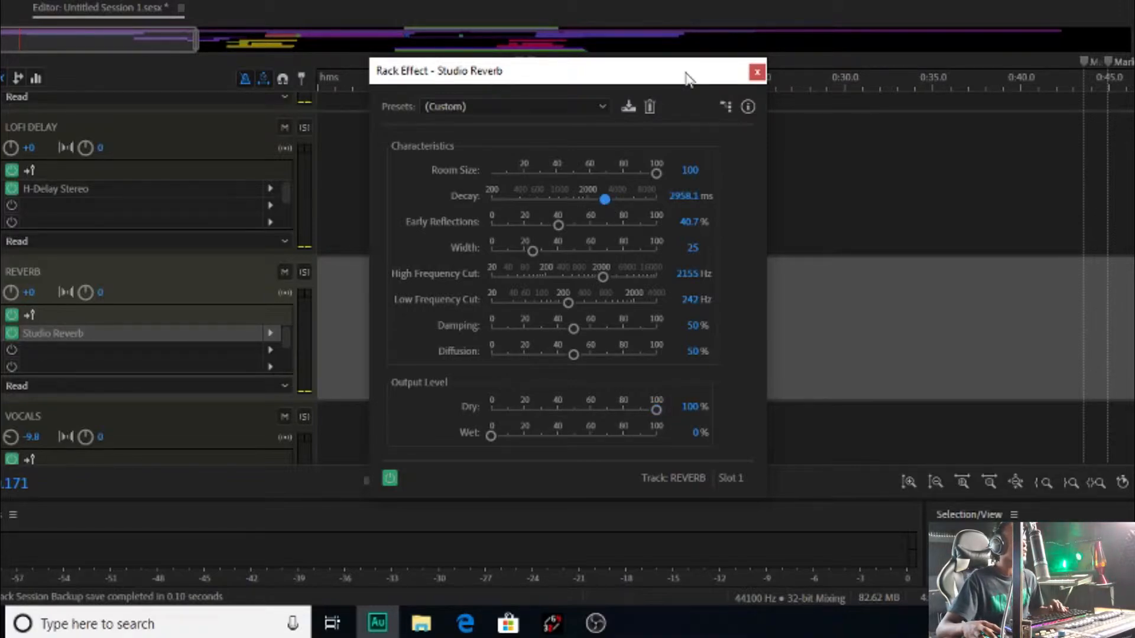
left_click_drag(686, 72, 1080, 69)
scroll(256, 168, "down", 4)
scroll(504, 261, "down", 4)
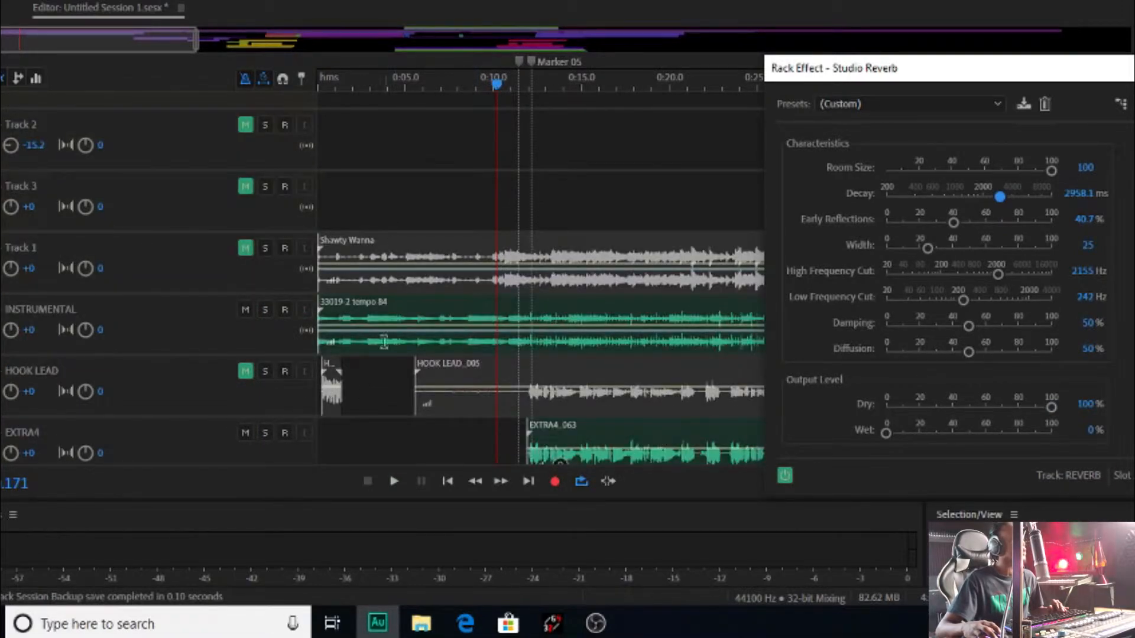
Find and open the Windows Calculator app
left_click(222, 621)
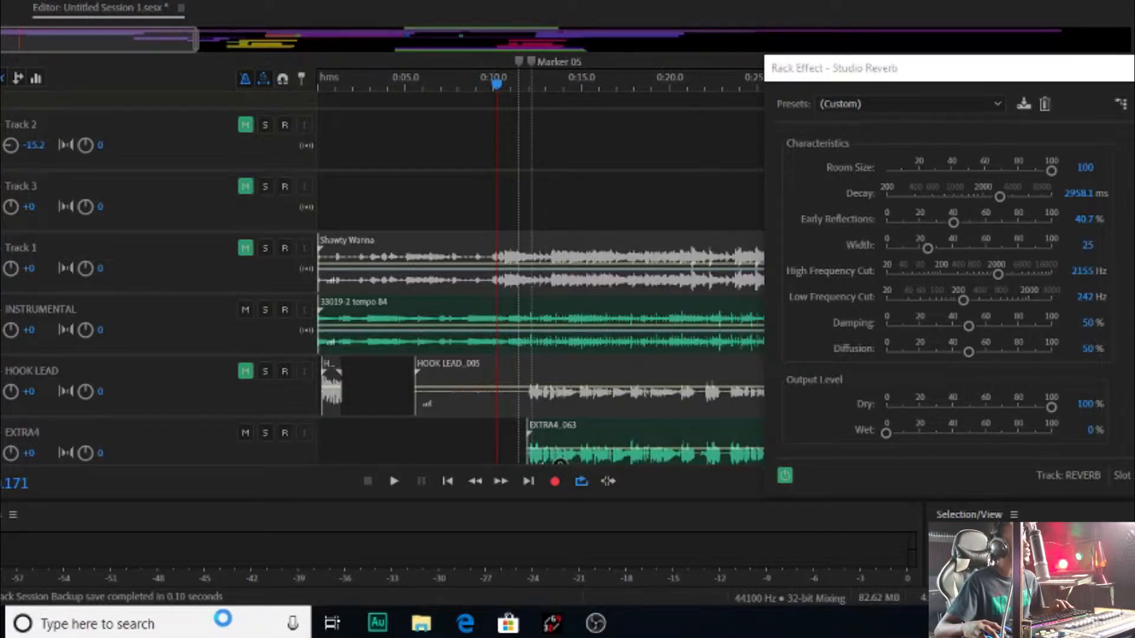
type("cal")
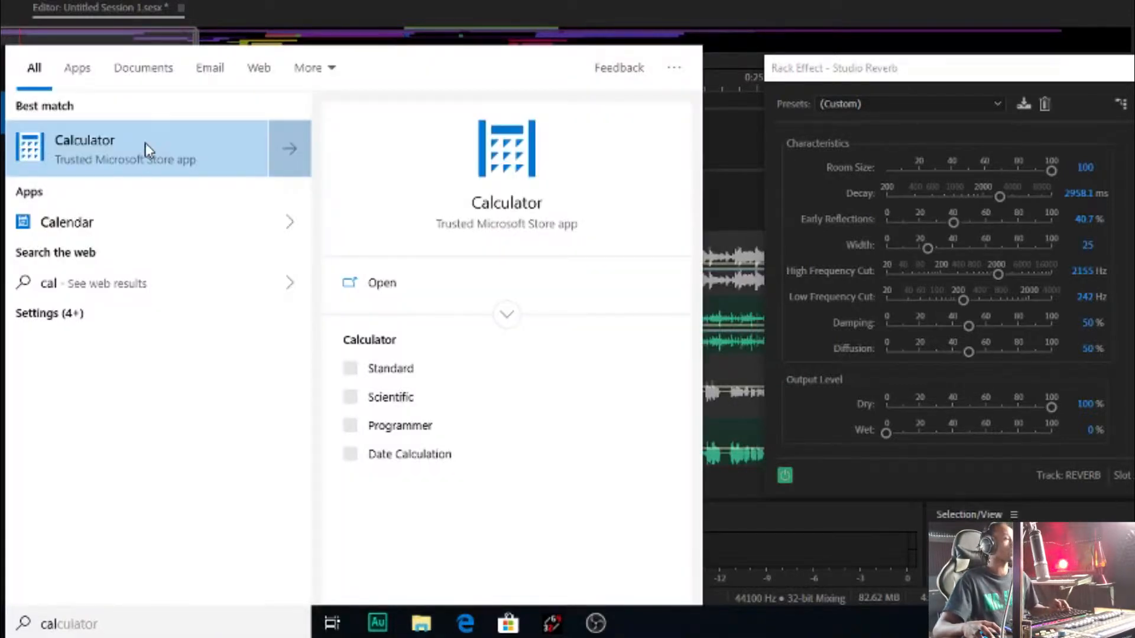
left_click(144, 143)
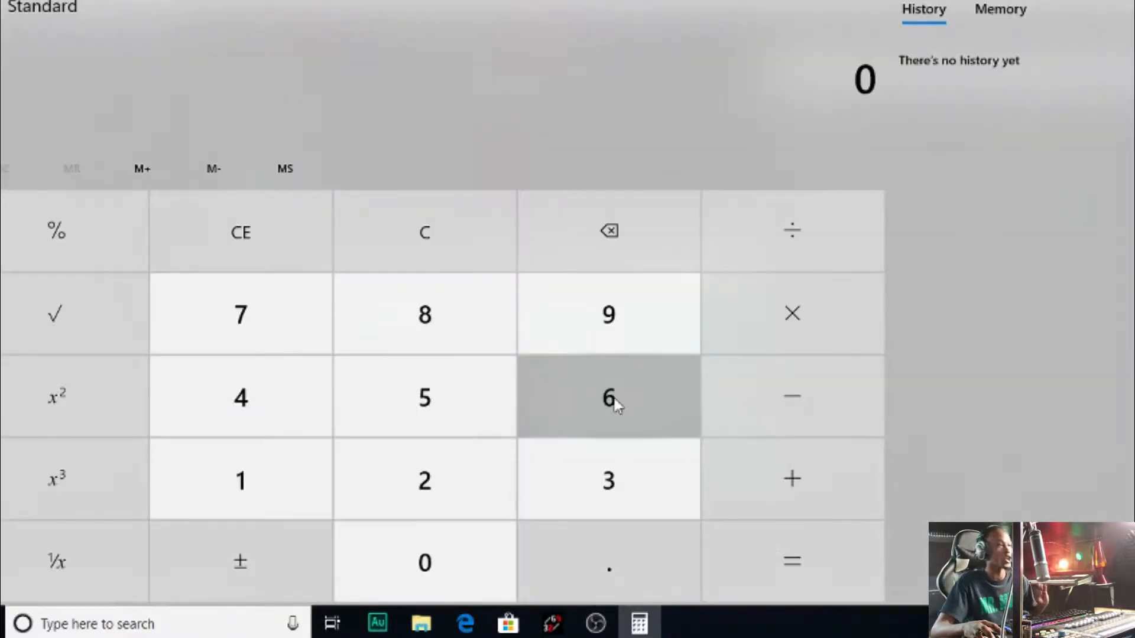
Calculate 60,000 divided by the instrumental's tempo of 84 and close Calculator
left_click(614, 405)
left_click(446, 530)
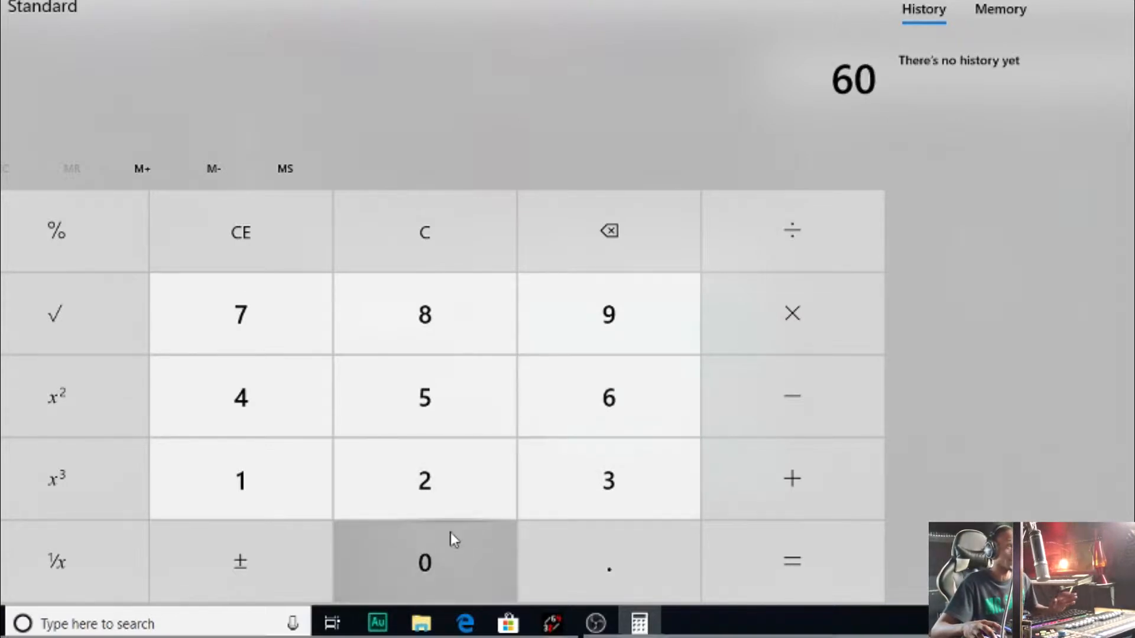
double_click(451, 533)
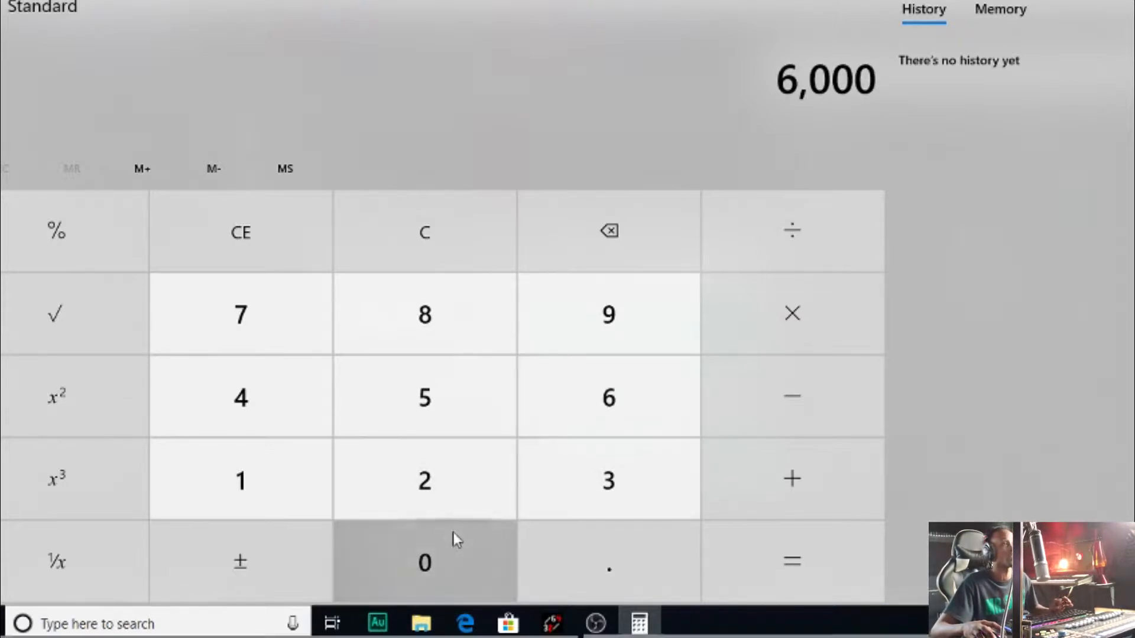
left_click(421, 560)
left_click(802, 256)
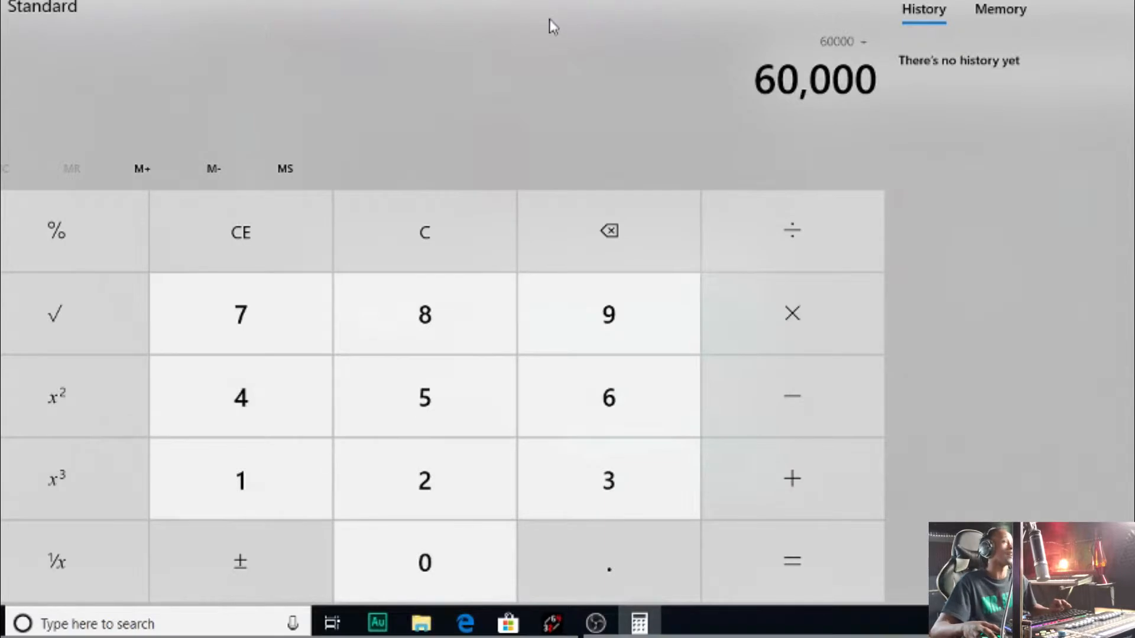
left_click_drag(561, 1, 465, 1)
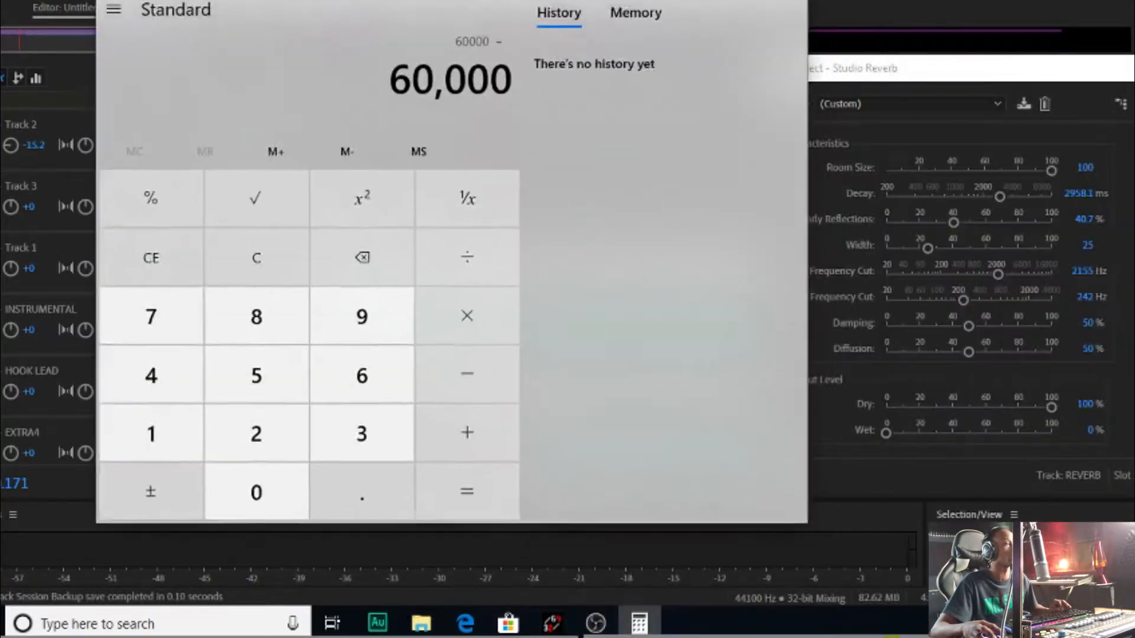
left_click(261, 325)
left_click(150, 373)
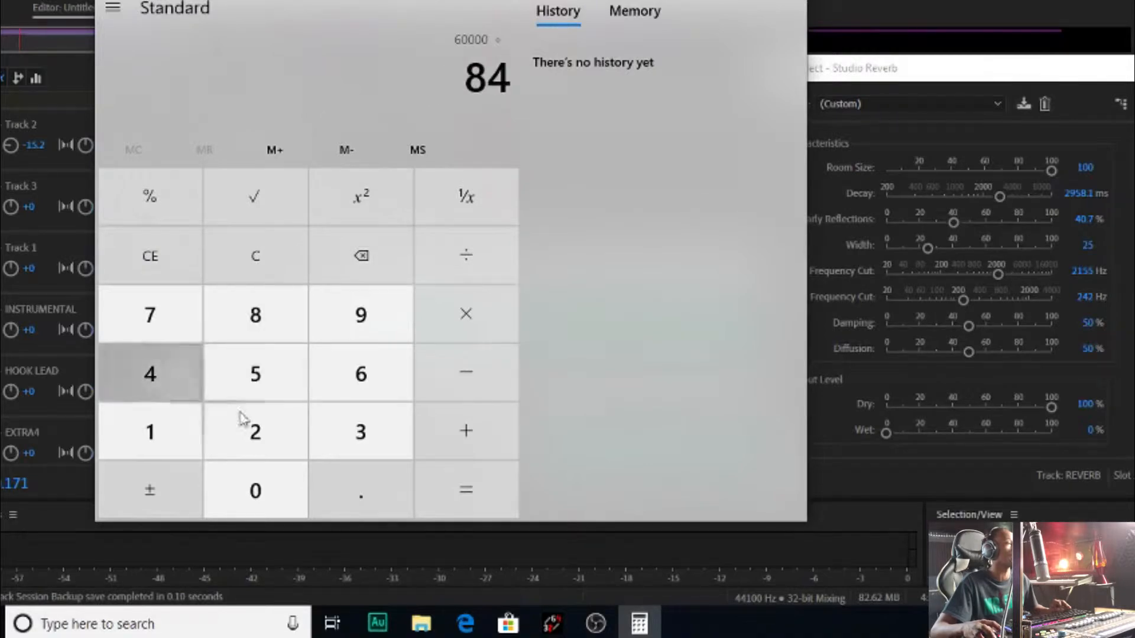
left_click(467, 476)
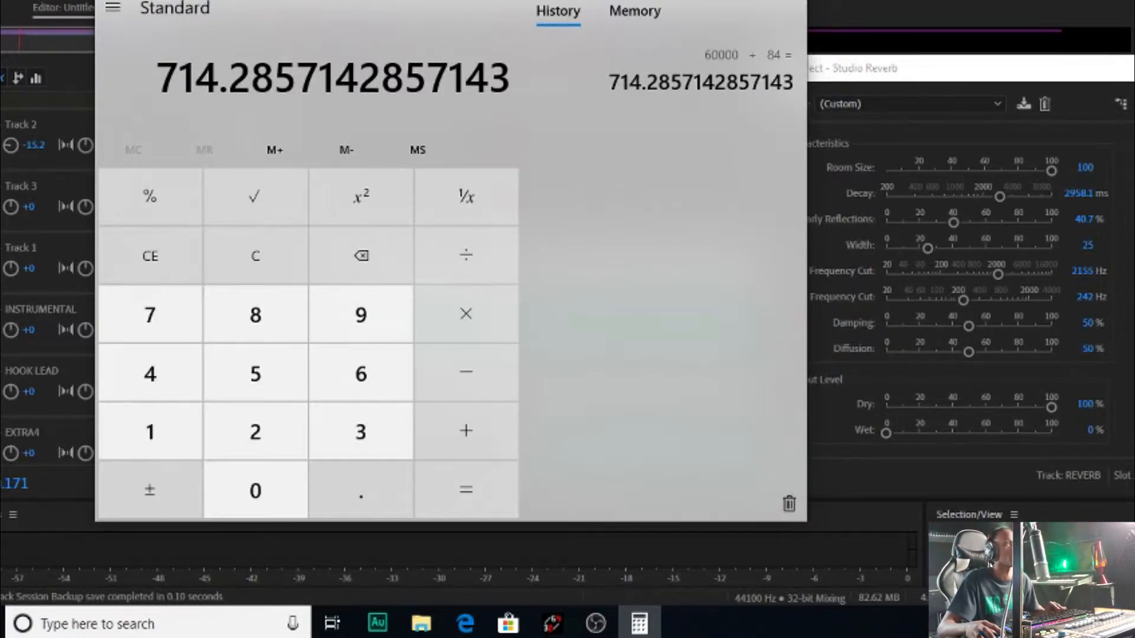
left_click_drag(564, 0, 629, 10)
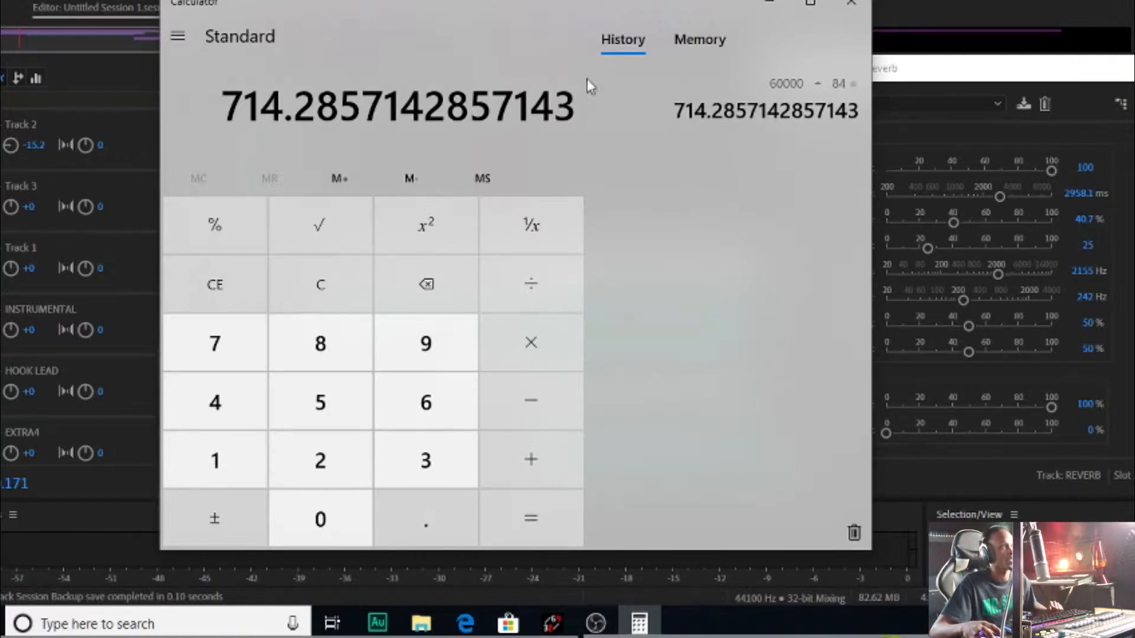
left_click(855, 13)
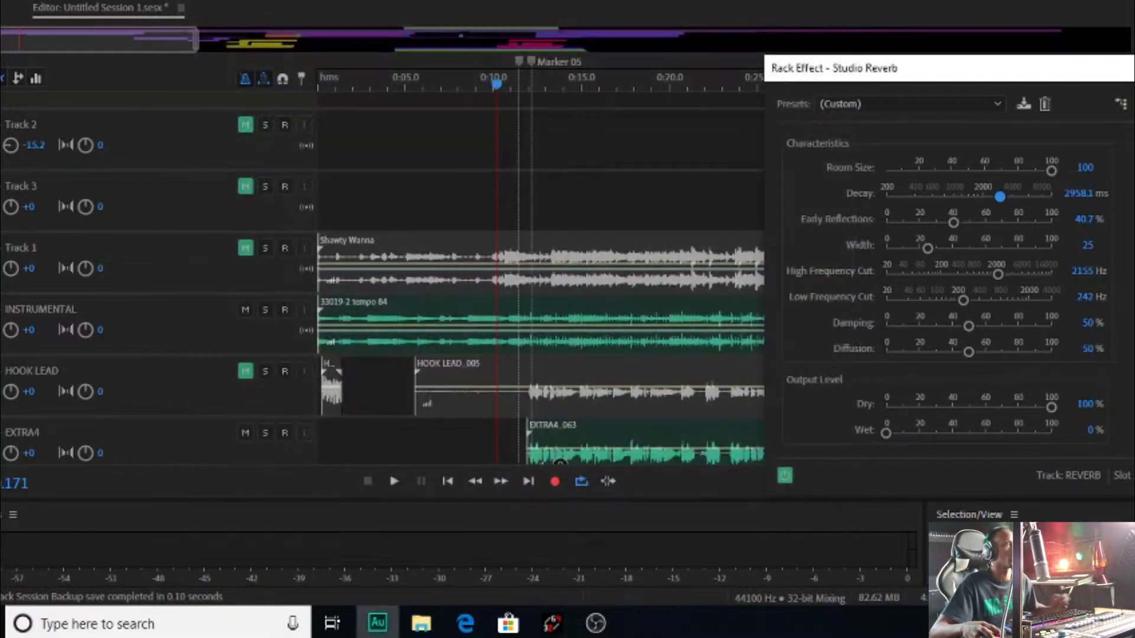
Bring the Studio Reverb window fully back into view and reopen Calculator
left_click_drag(946, 76, 731, 76)
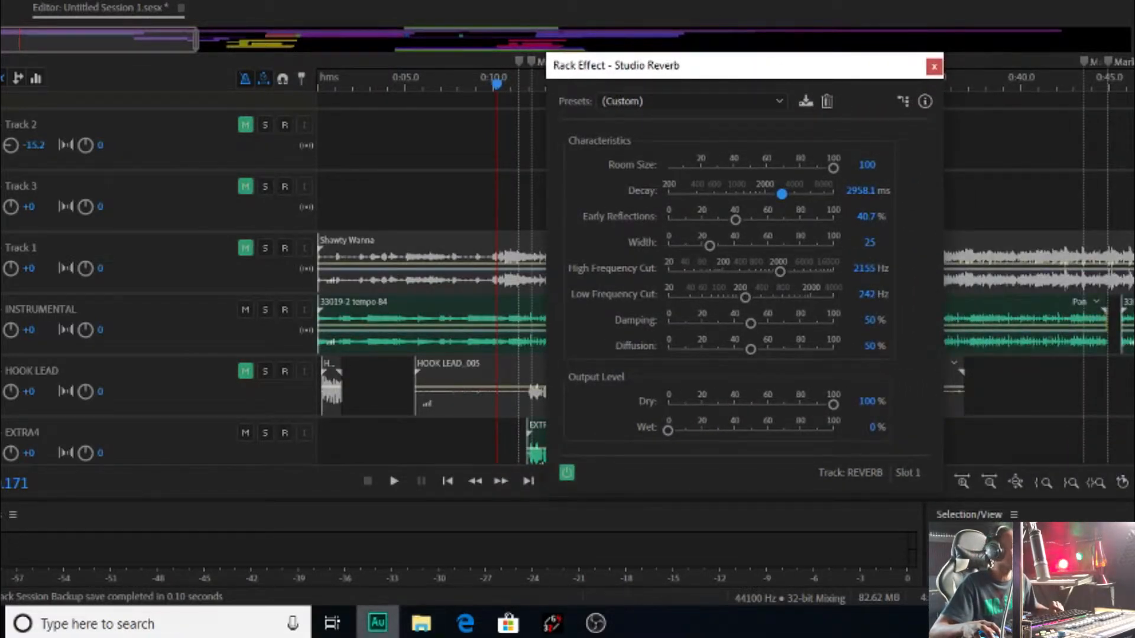
left_click(185, 624)
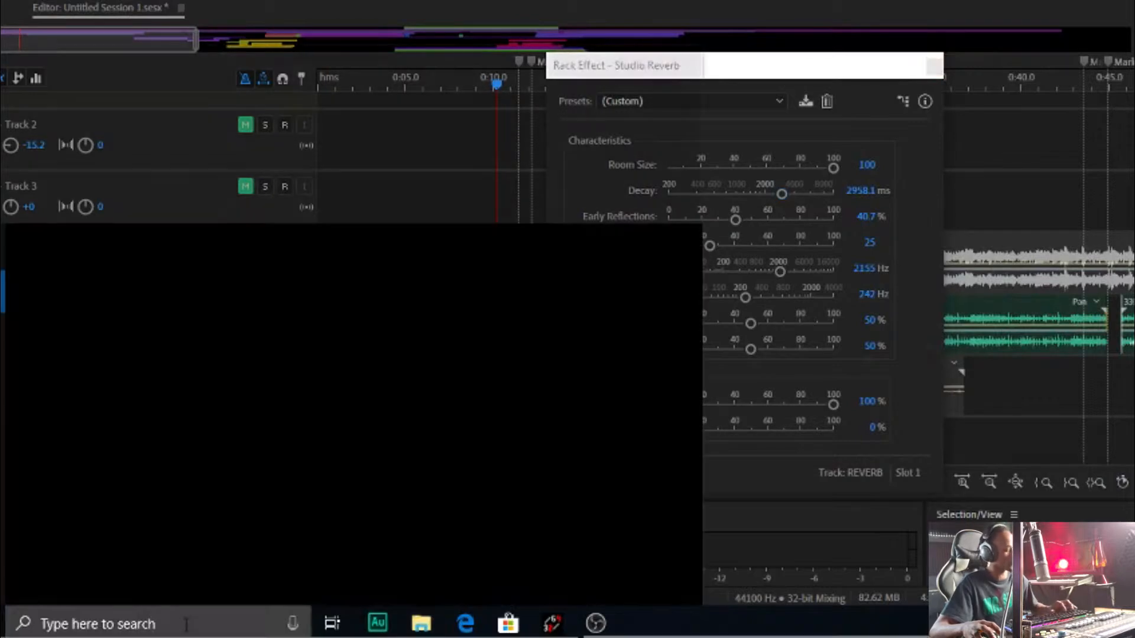
type("ca")
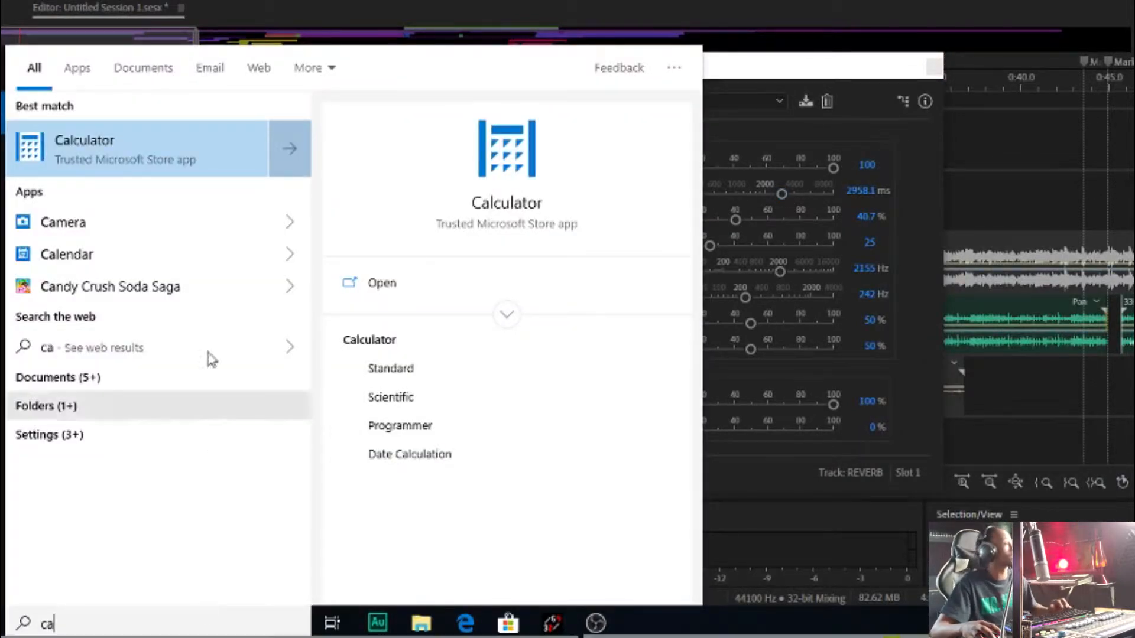
left_click(142, 145)
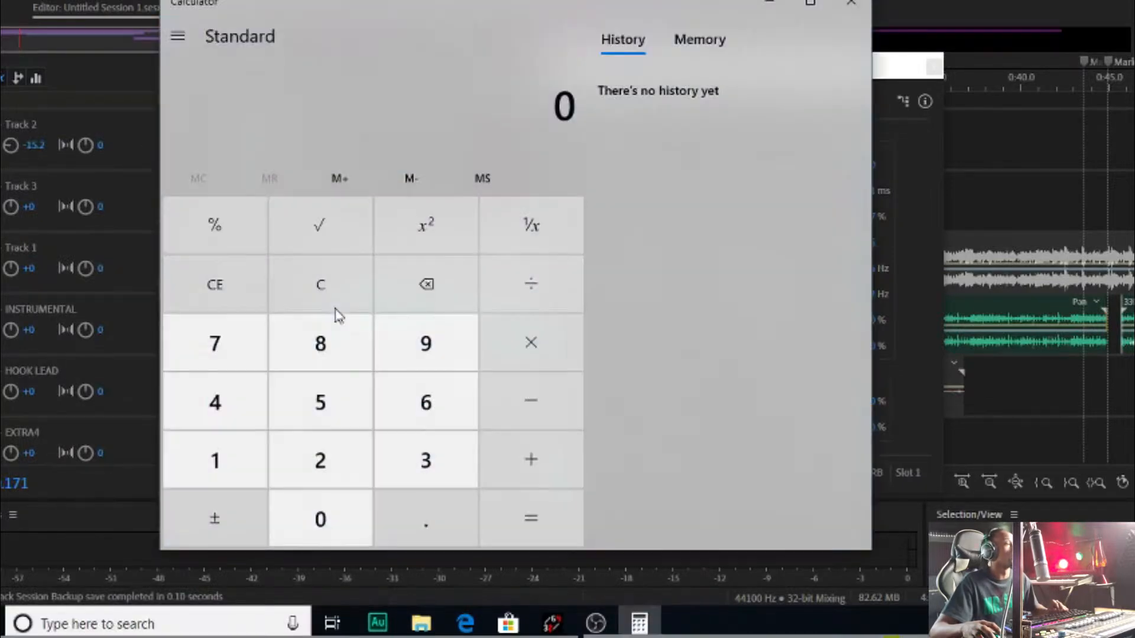
Calculate 714.3 divided by 2 and return to the audio session by closing Calculator
left_click(225, 360)
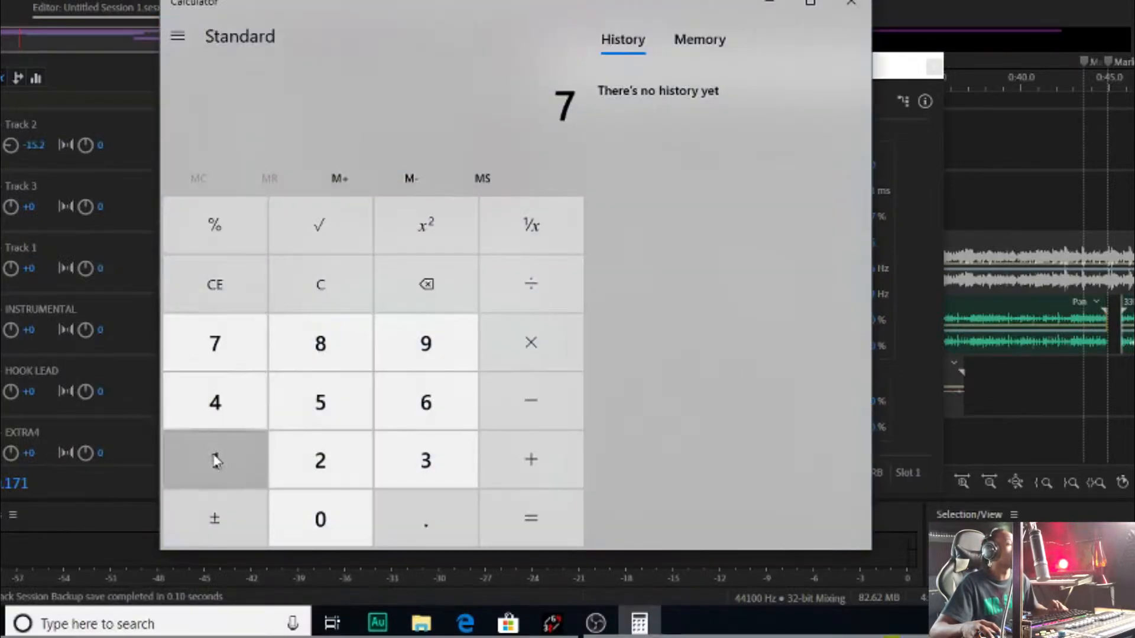
left_click(216, 459)
left_click(232, 409)
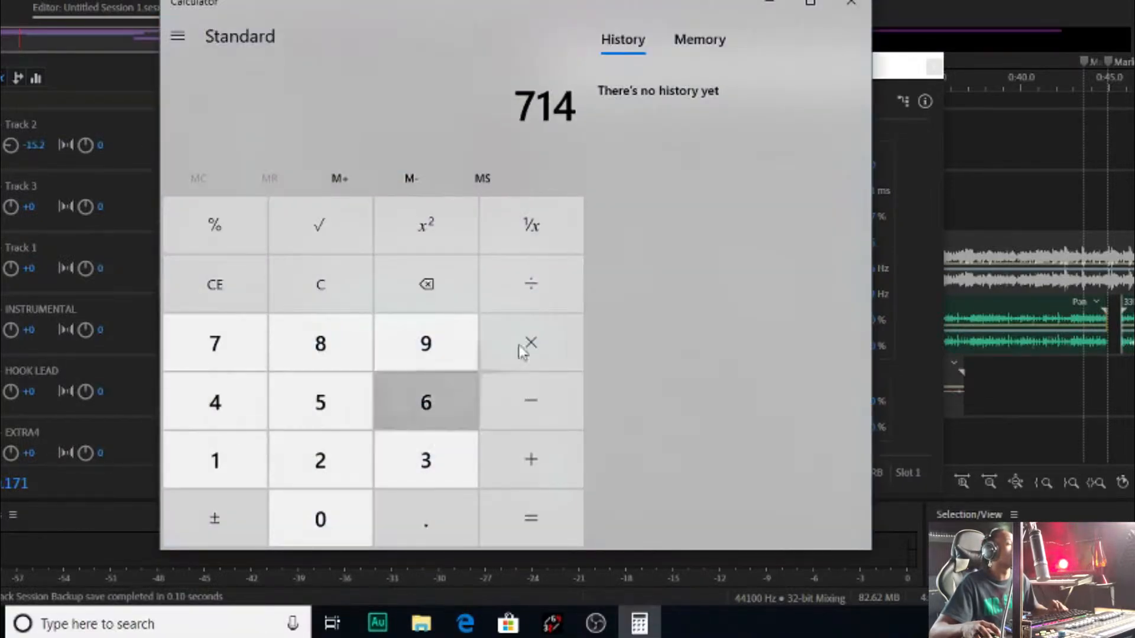
left_click(442, 513)
left_click(435, 460)
left_click(536, 296)
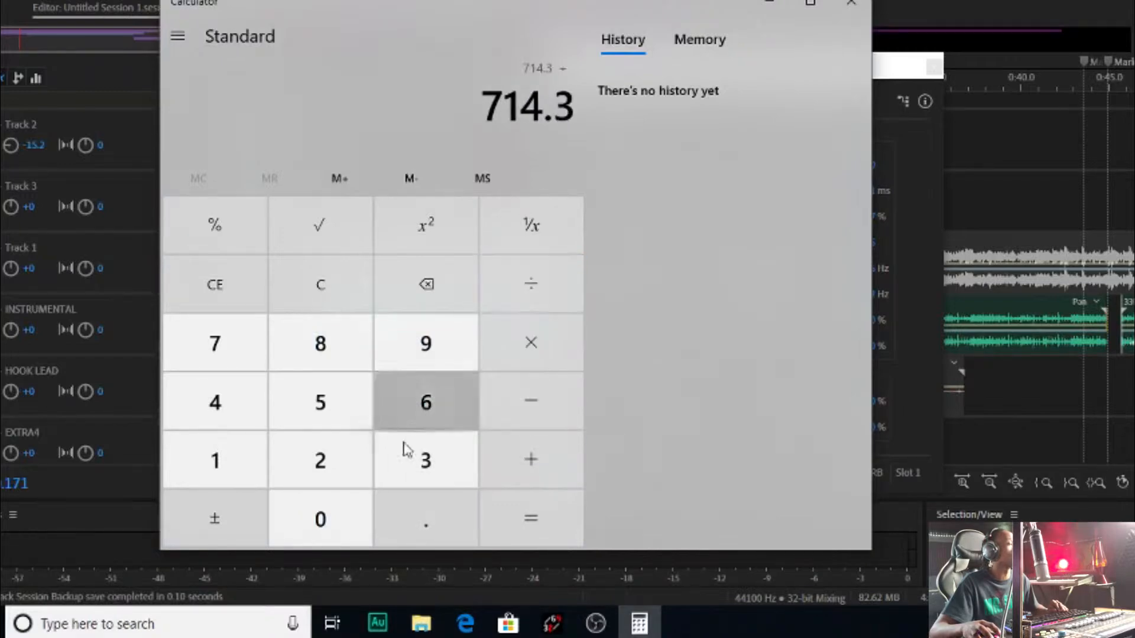
left_click(313, 474)
left_click(506, 522)
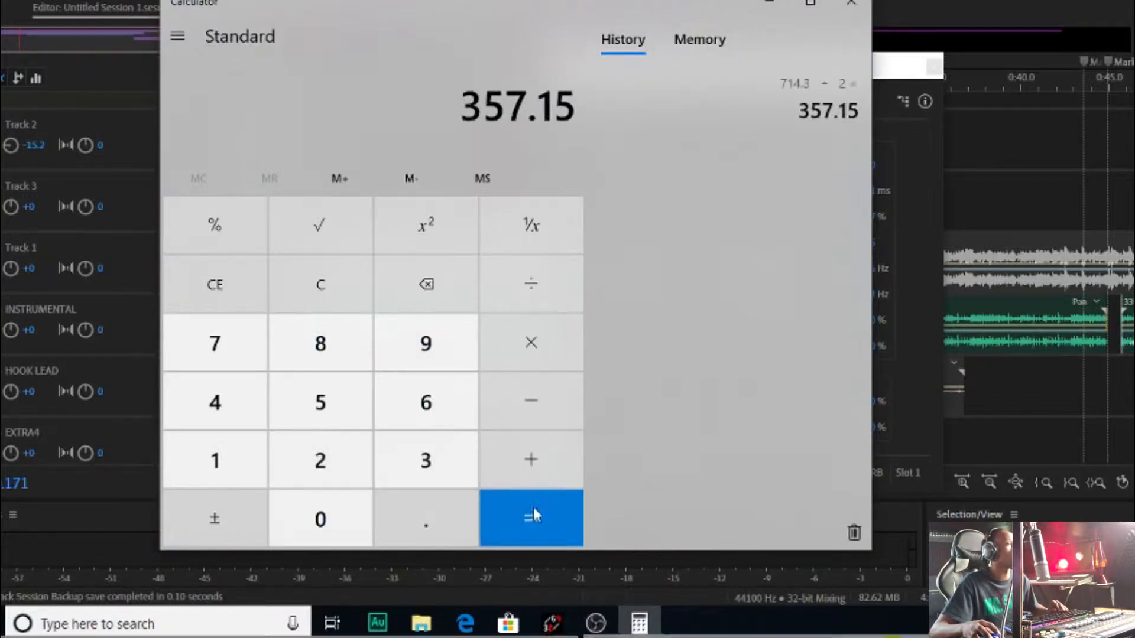
left_click(859, 11)
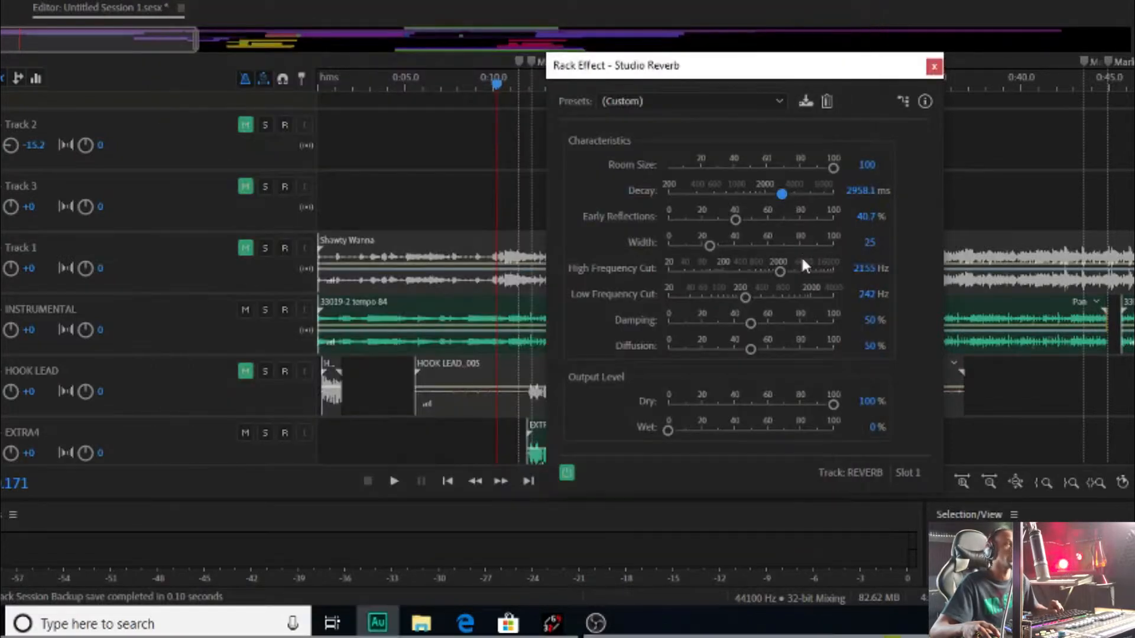
Set the Studio Reverb decay to 3570 ms
left_click_drag(781, 193, 791, 197)
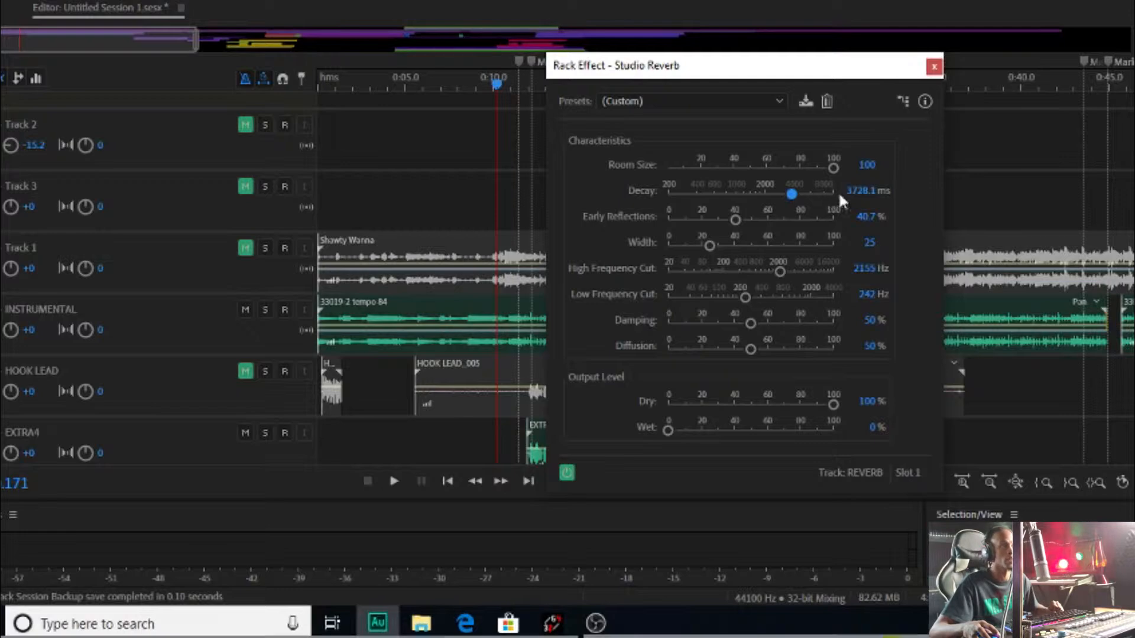
left_click(856, 195)
type("35")
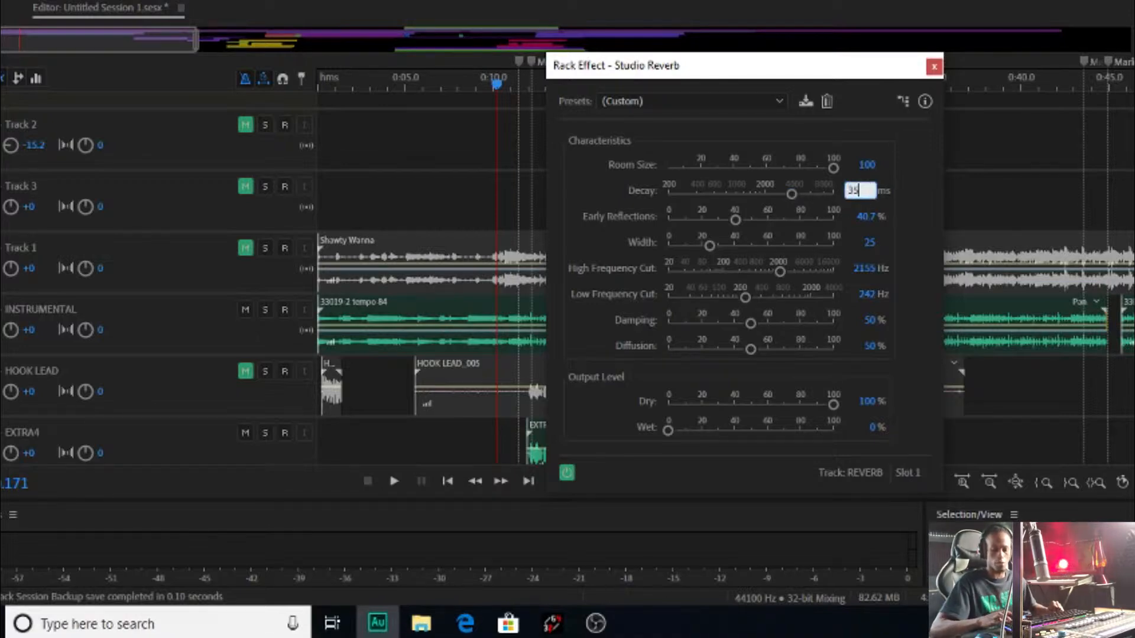
type("70")
key("Return")
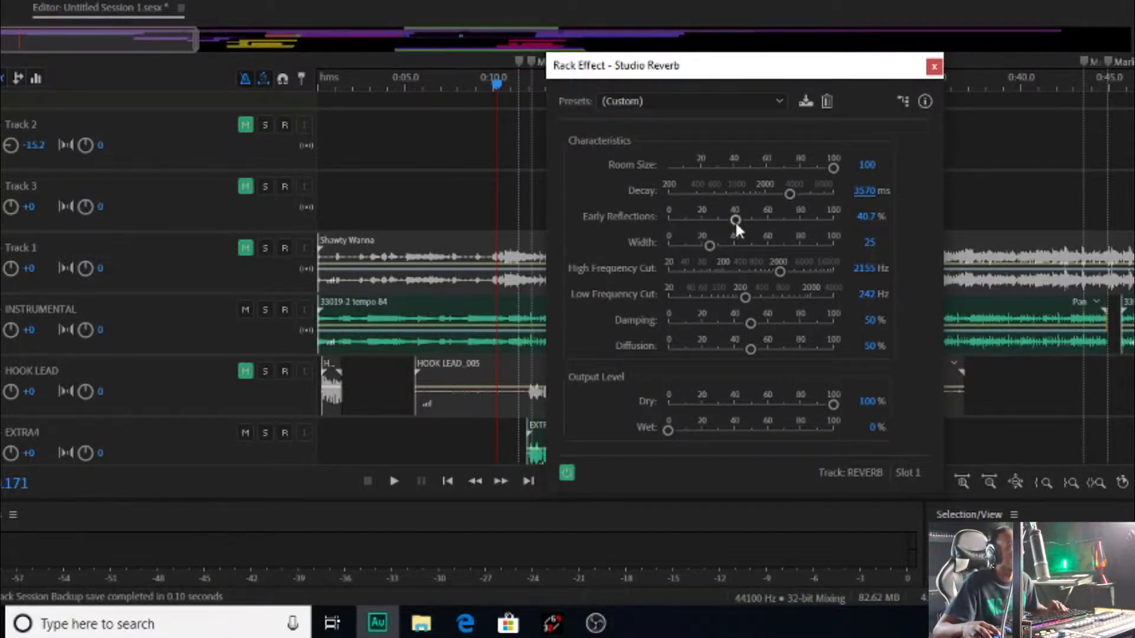
Audition the session with the reverb's wet level at zero while viewing the REVERB bus, and stop playback
key("space")
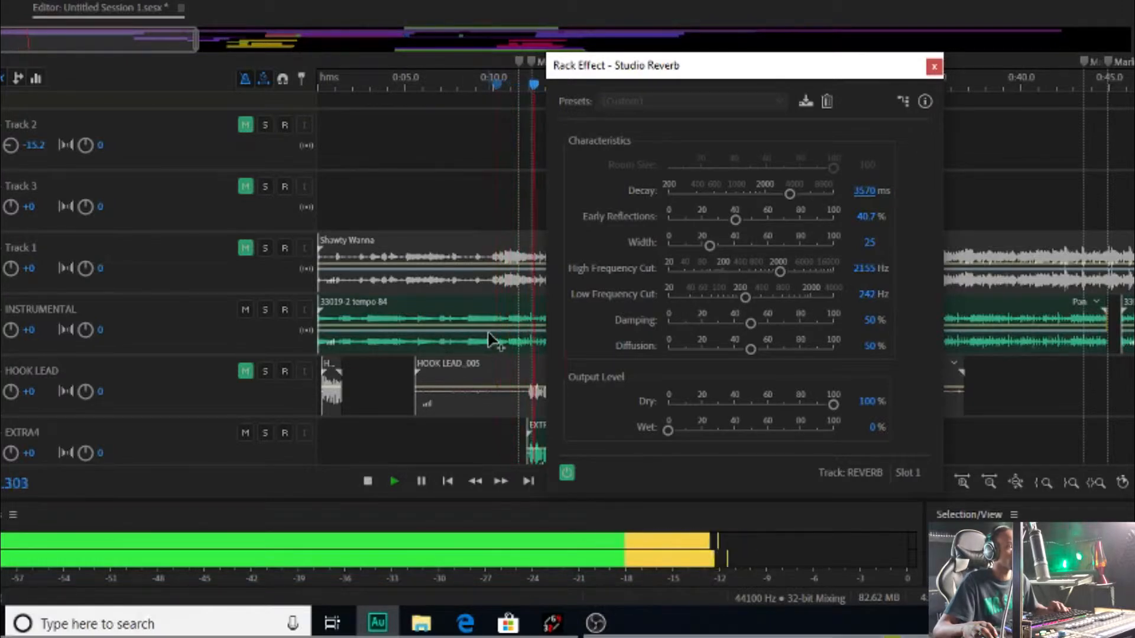
scroll(186, 269, "up", 1)
scroll(169, 266, "up", 4)
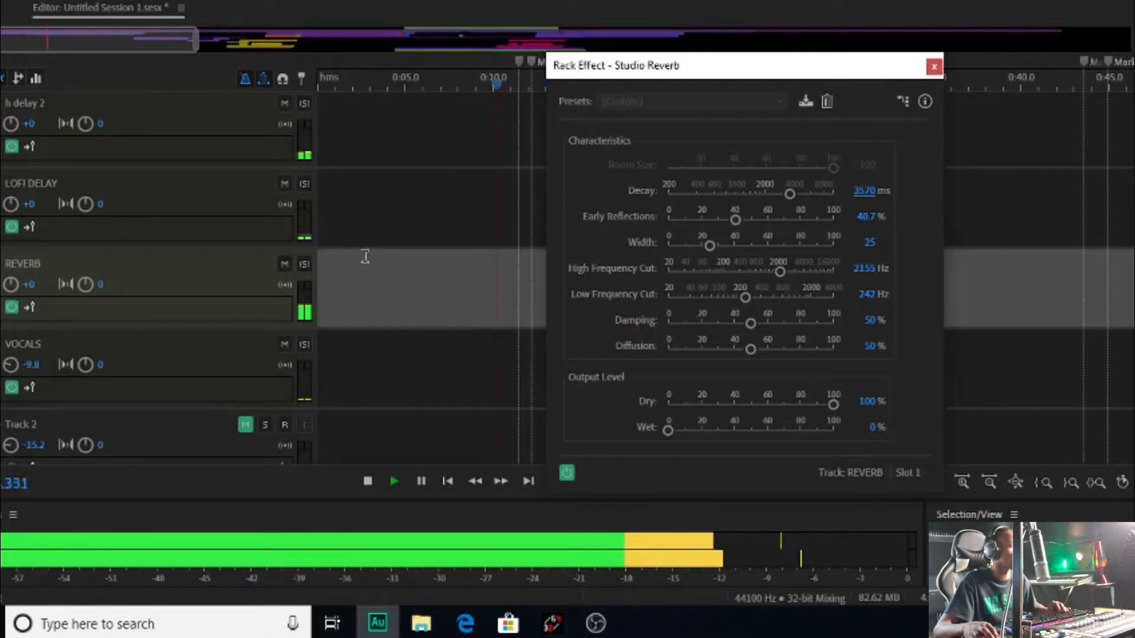
key("space")
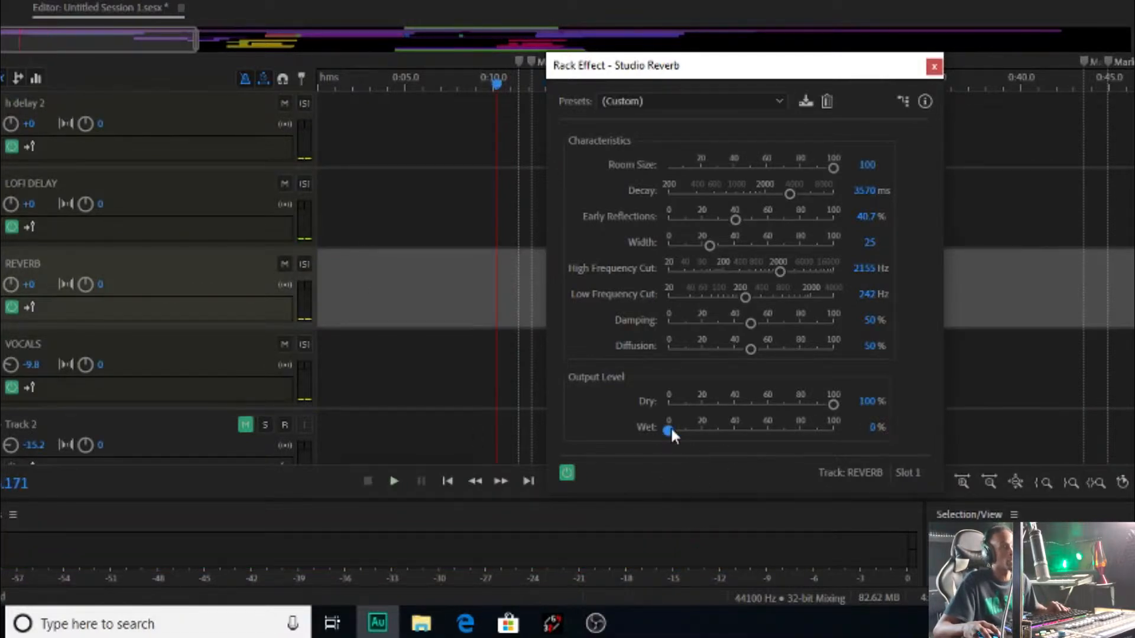
Set the Studio Reverb wet level to 20% and audition a short passage of the session
left_click(872, 426)
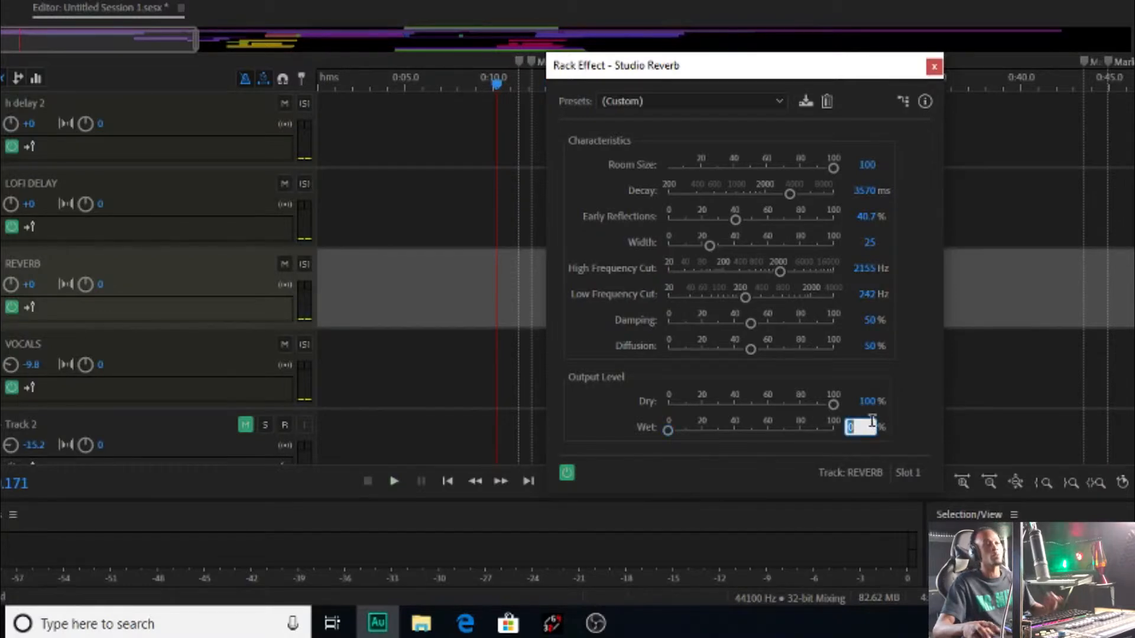
type("20")
key("Return")
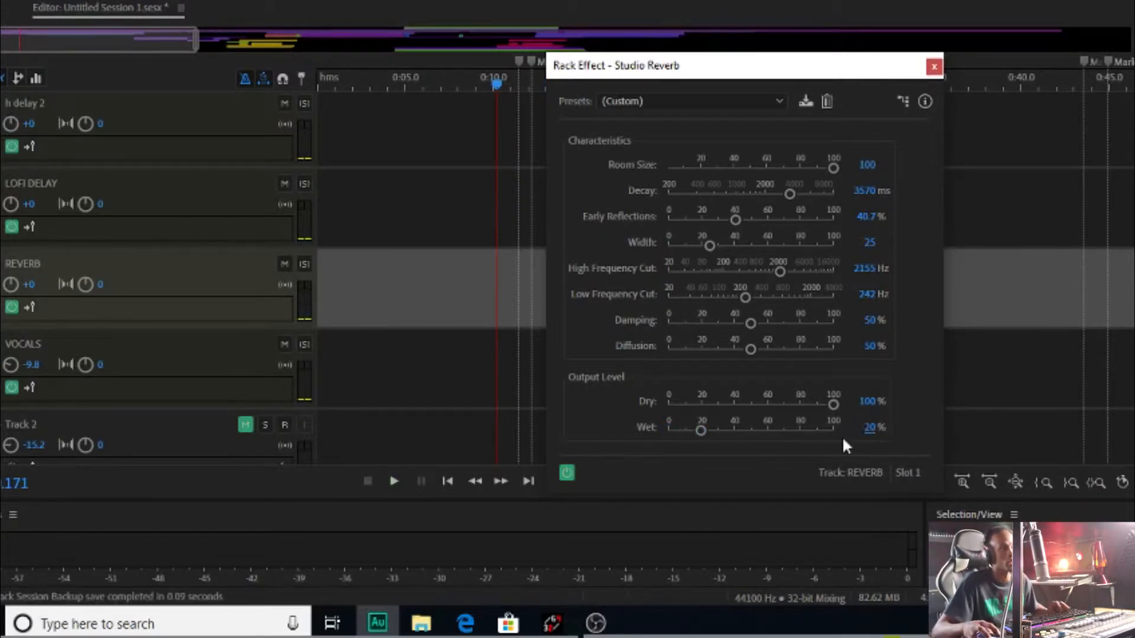
key("space")
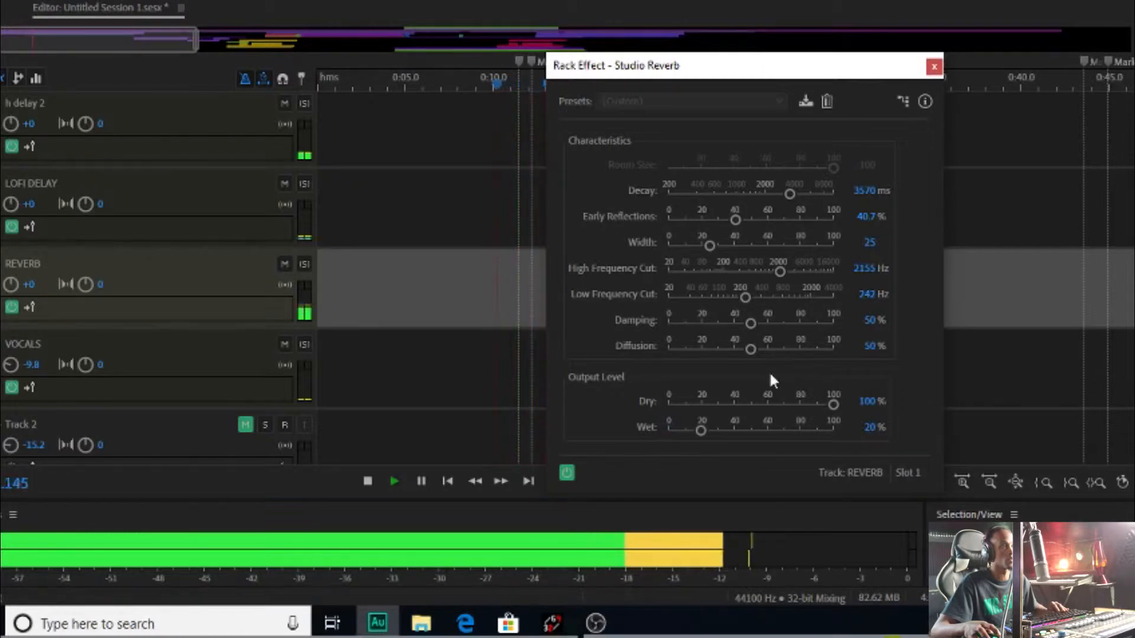
key("space")
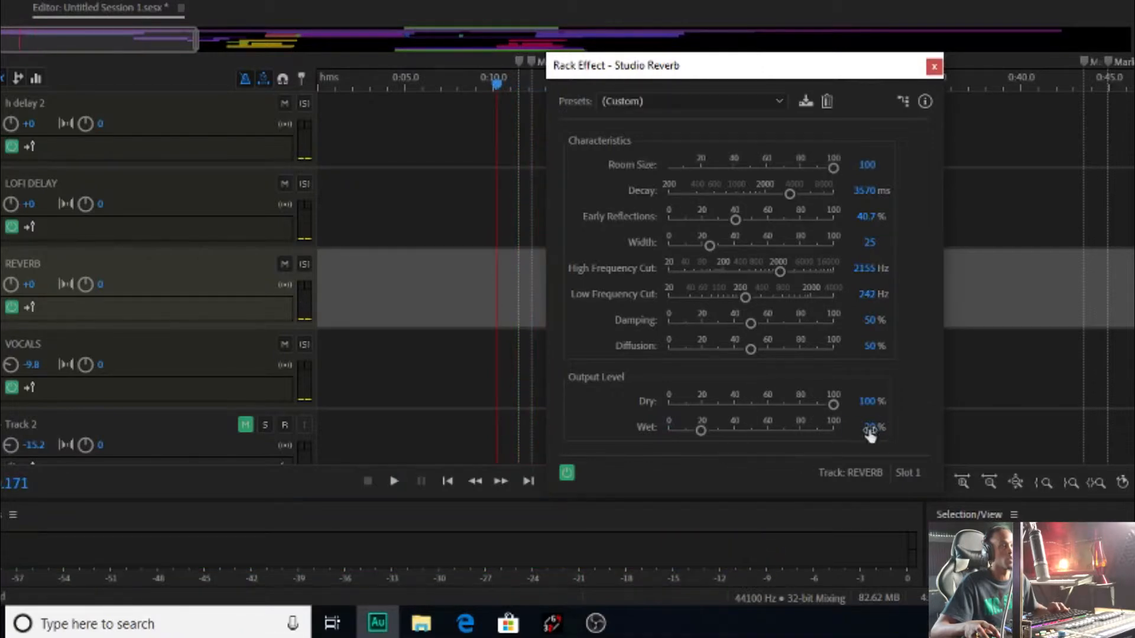
Set the Studio Reverb wet level to 50% and start playback to audition it
left_click(867, 426)
type("50")
key("Return")
key("space")
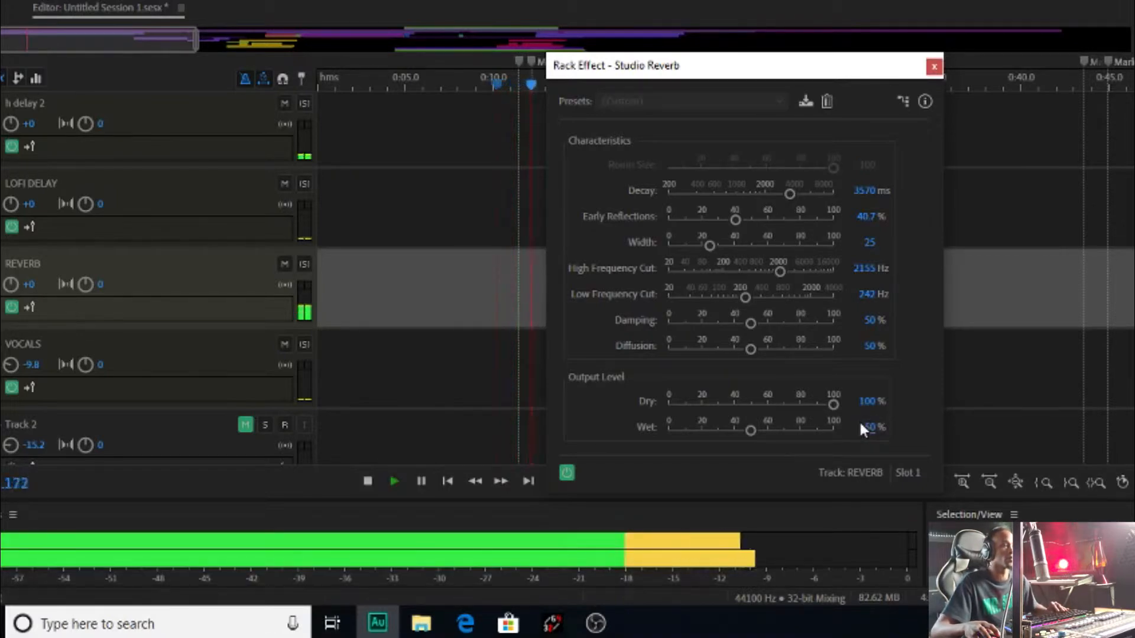
Stop playback, solo the EFFECTS bus and audition a short passage of the soloed reverb
left_click(603, 625)
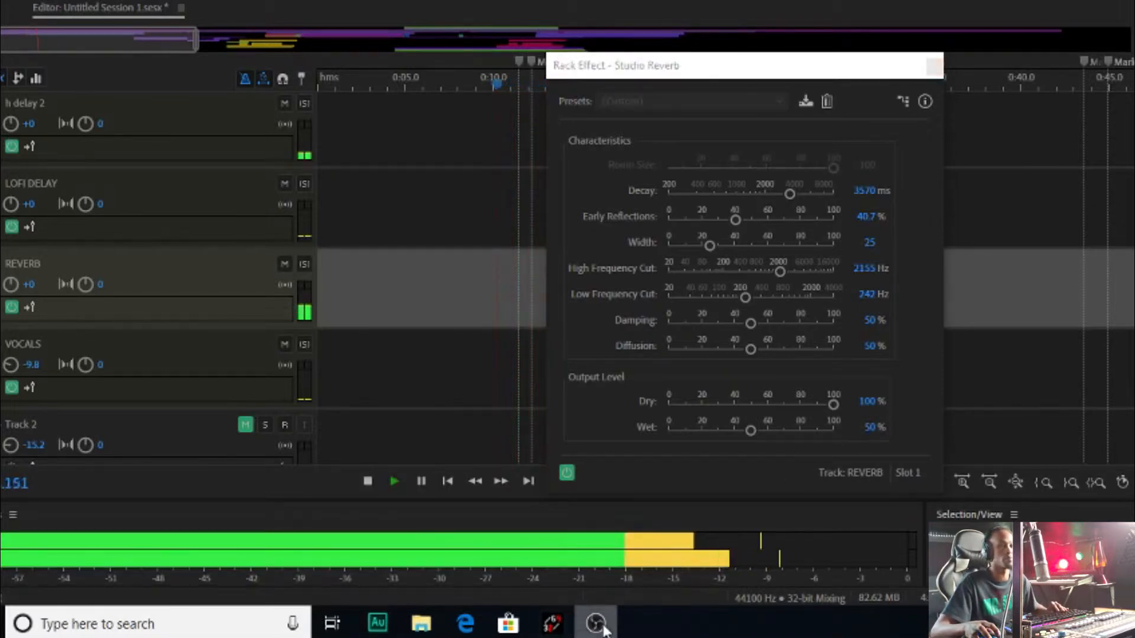
key("alt+Tab")
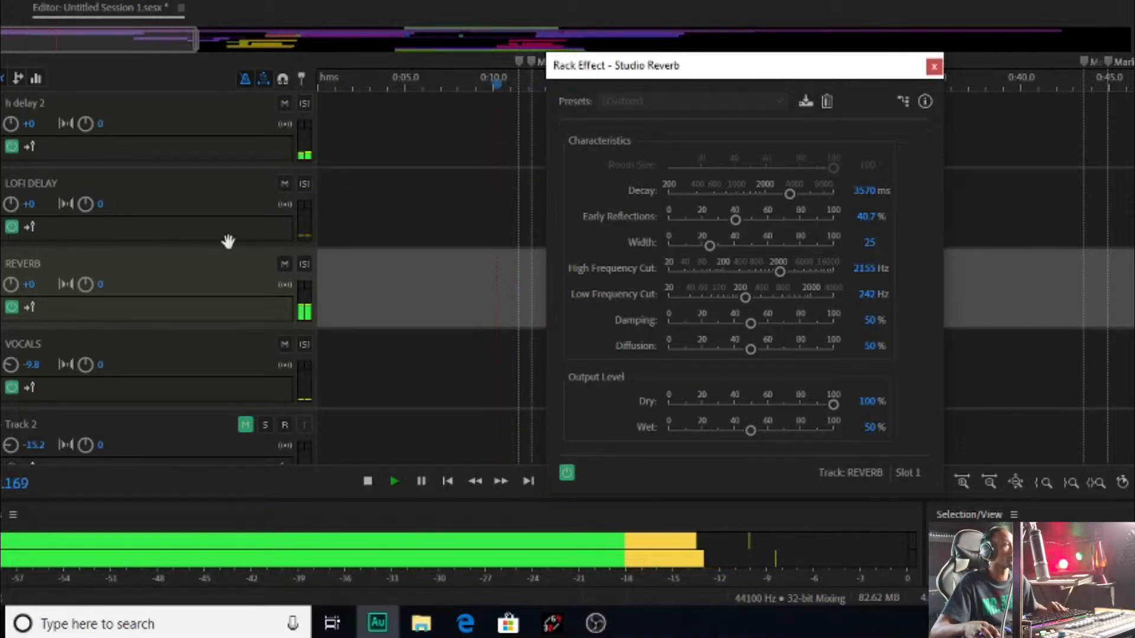
scroll(446, 255, "up", 6)
key("space")
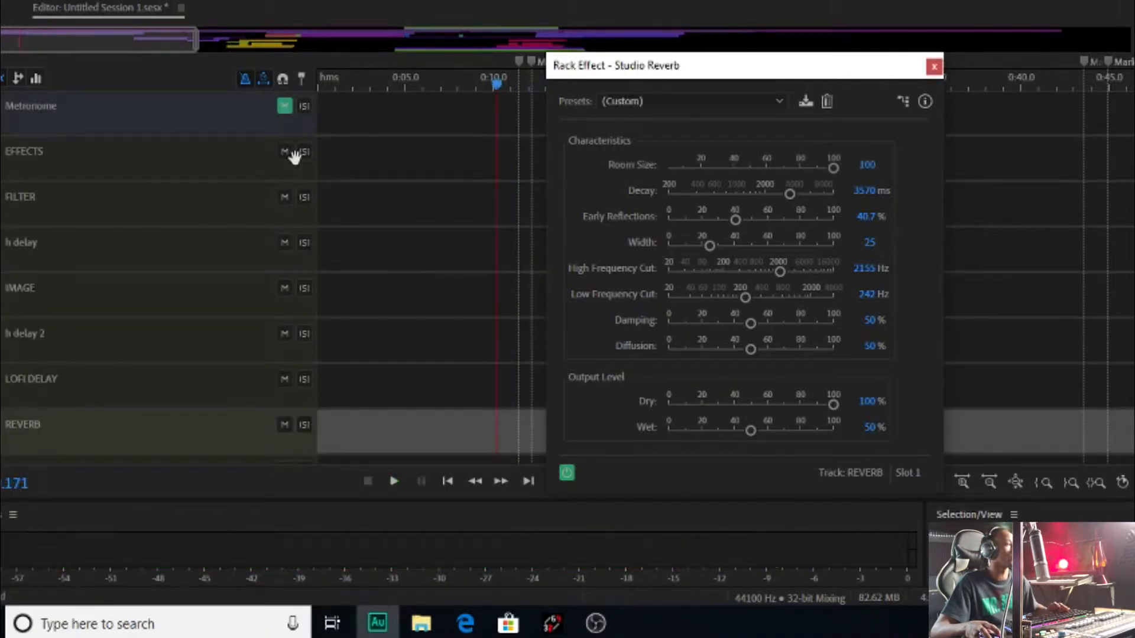
left_click(304, 151)
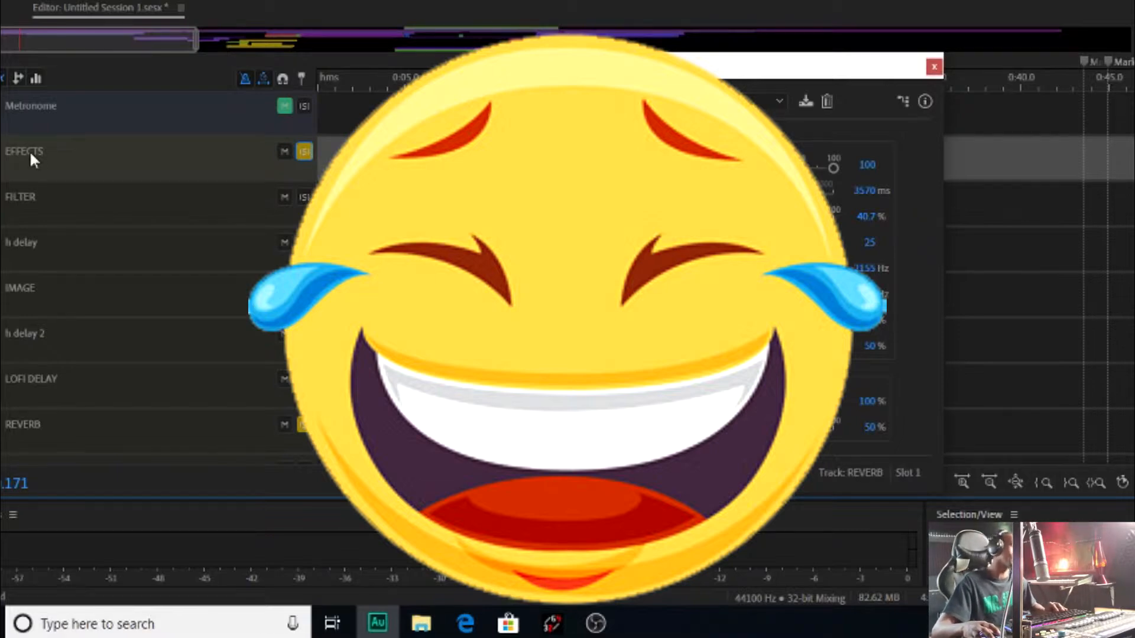
scroll(87, 152, "up", 1)
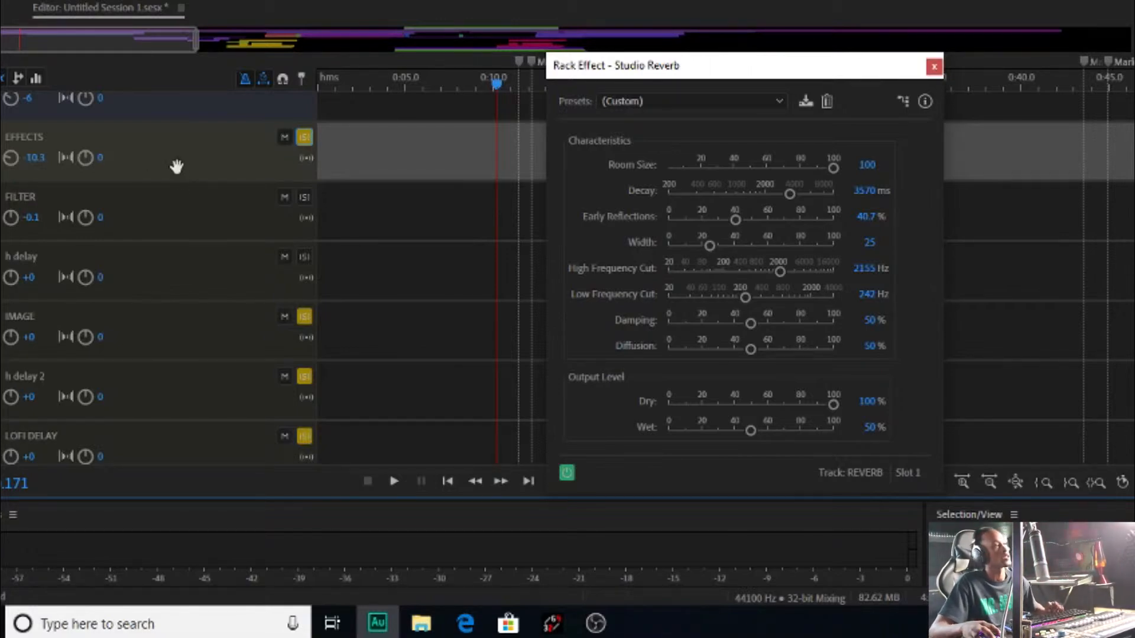
key("space")
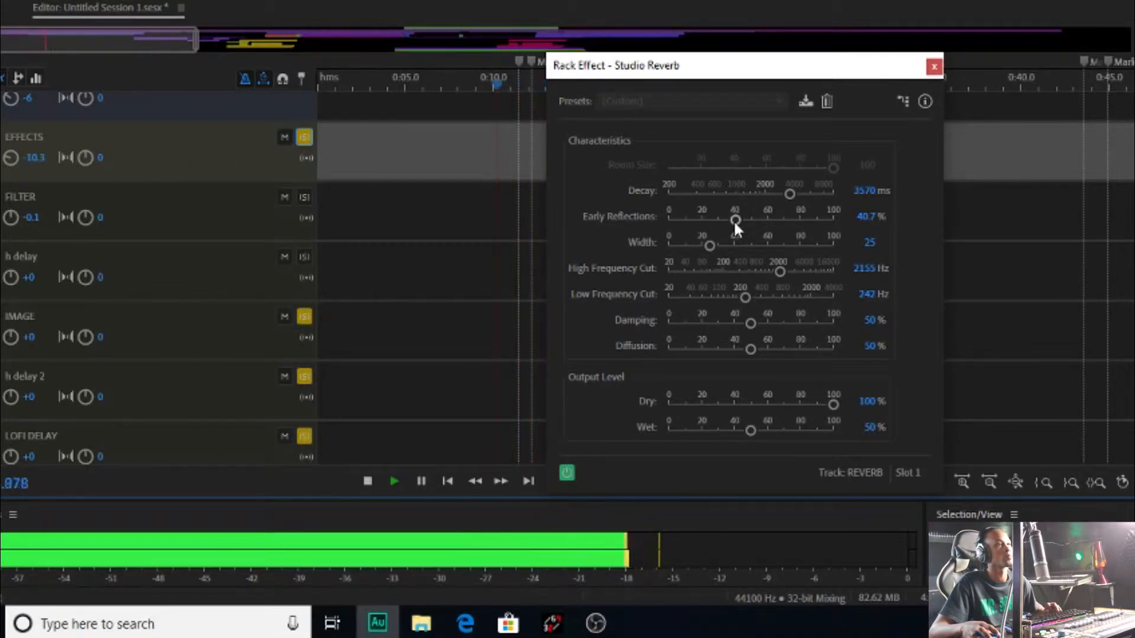
key("space")
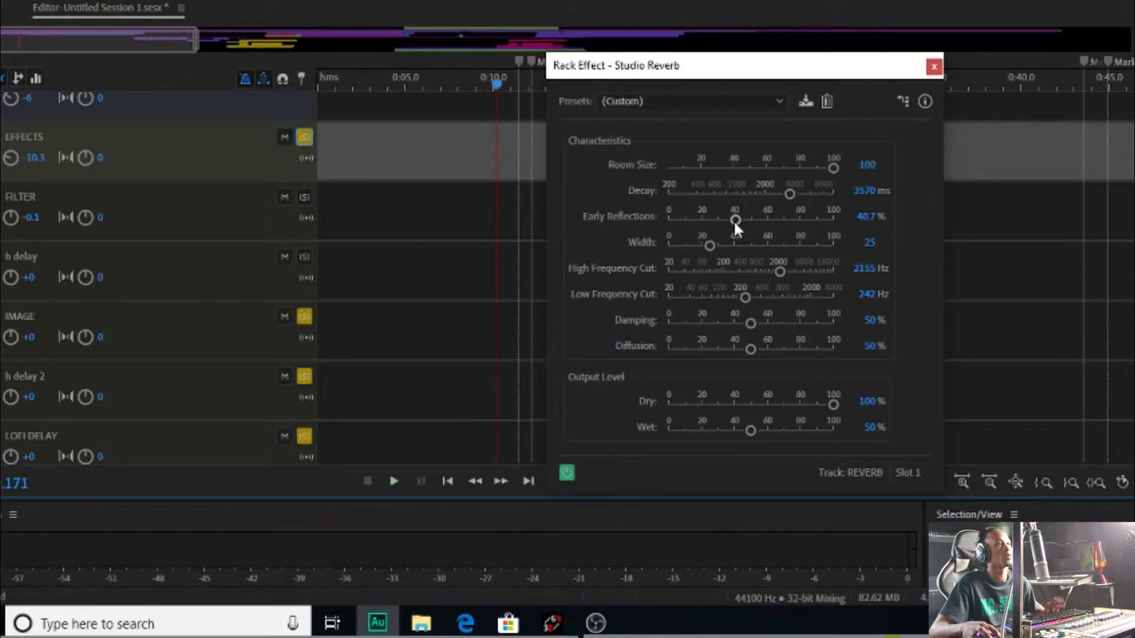
Audition the Studio Reverb with Early Reflections at 0%, and raise them to 50.5% during playback
left_click_drag(734, 221, 642, 227)
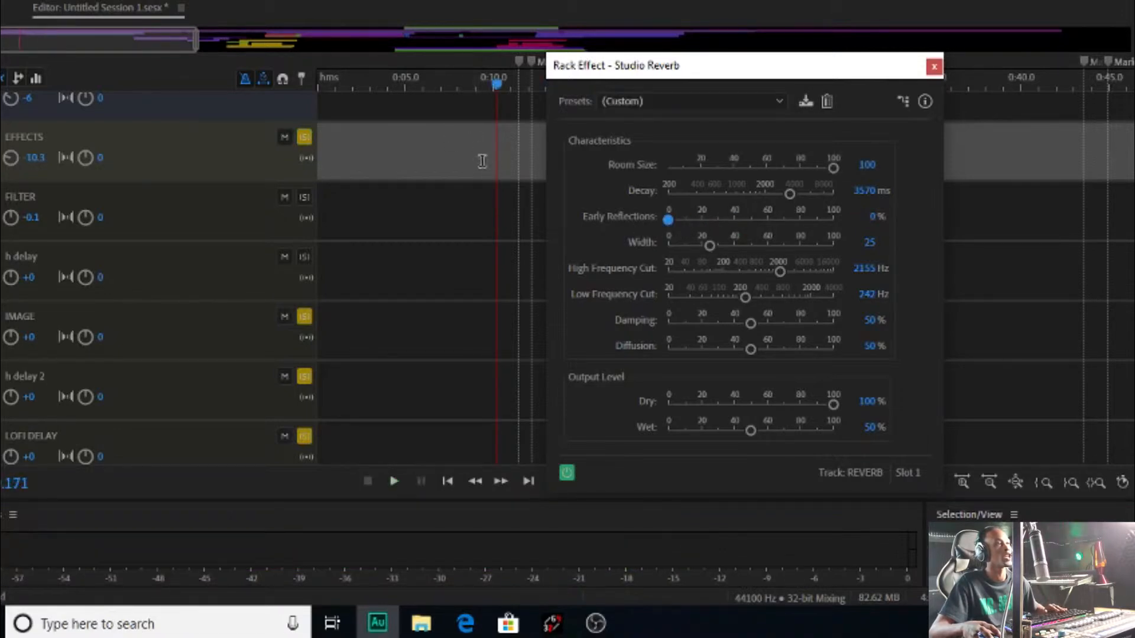
key("space")
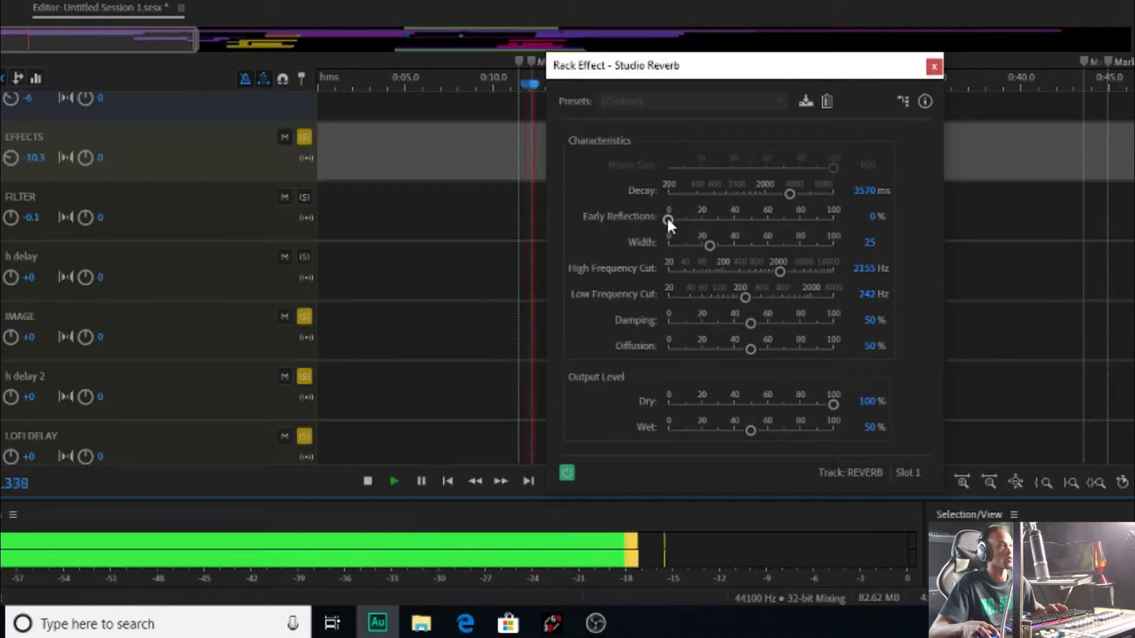
left_click_drag(668, 219, 765, 233)
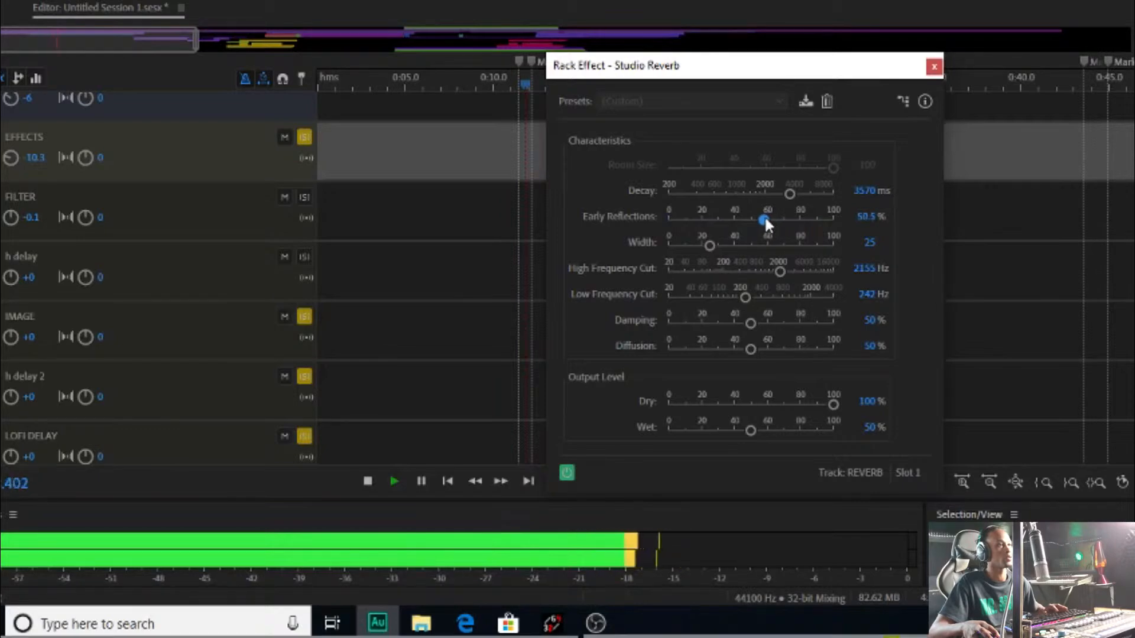
Lower the Early Reflections to 19.4% and play the session to audition them
left_click_drag(766, 216, 705, 225)
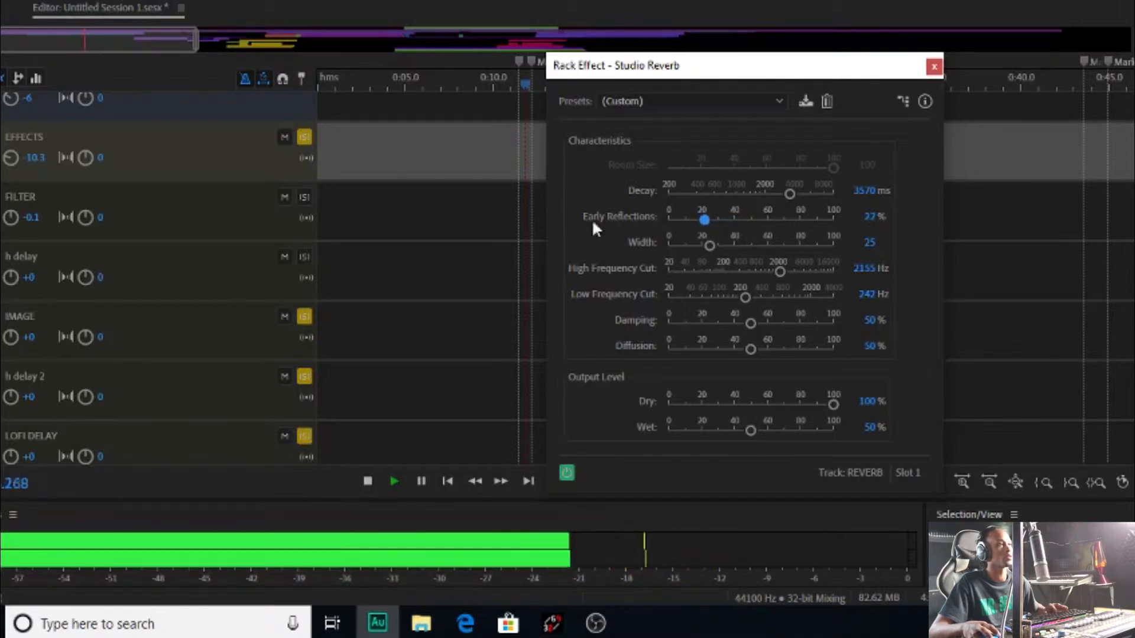
key("space")
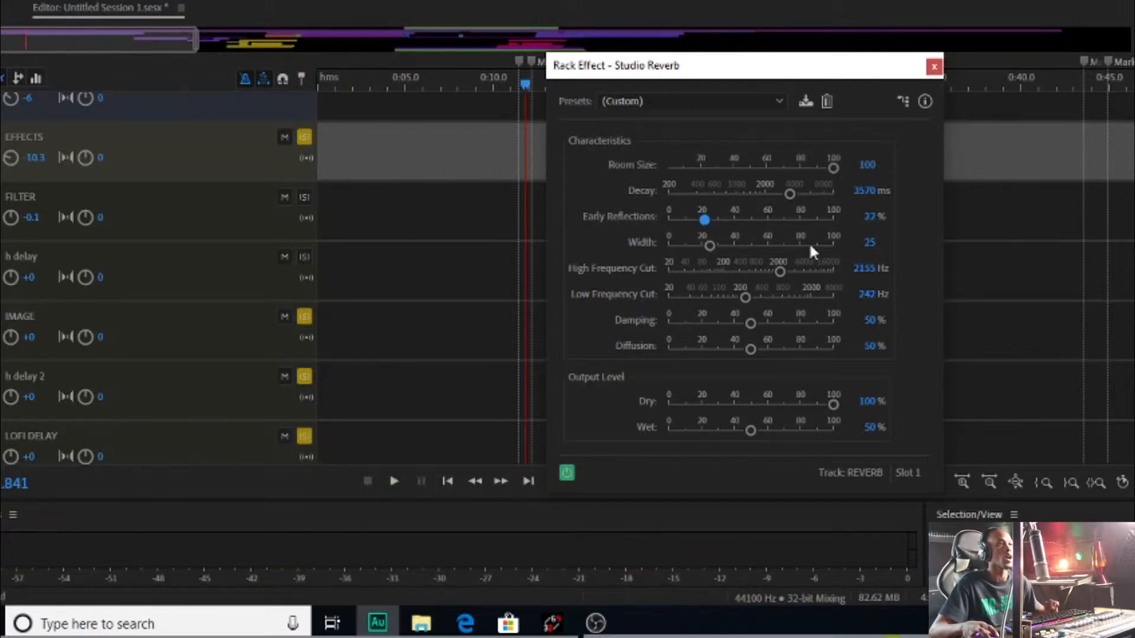
left_click_drag(697, 217, 699, 219)
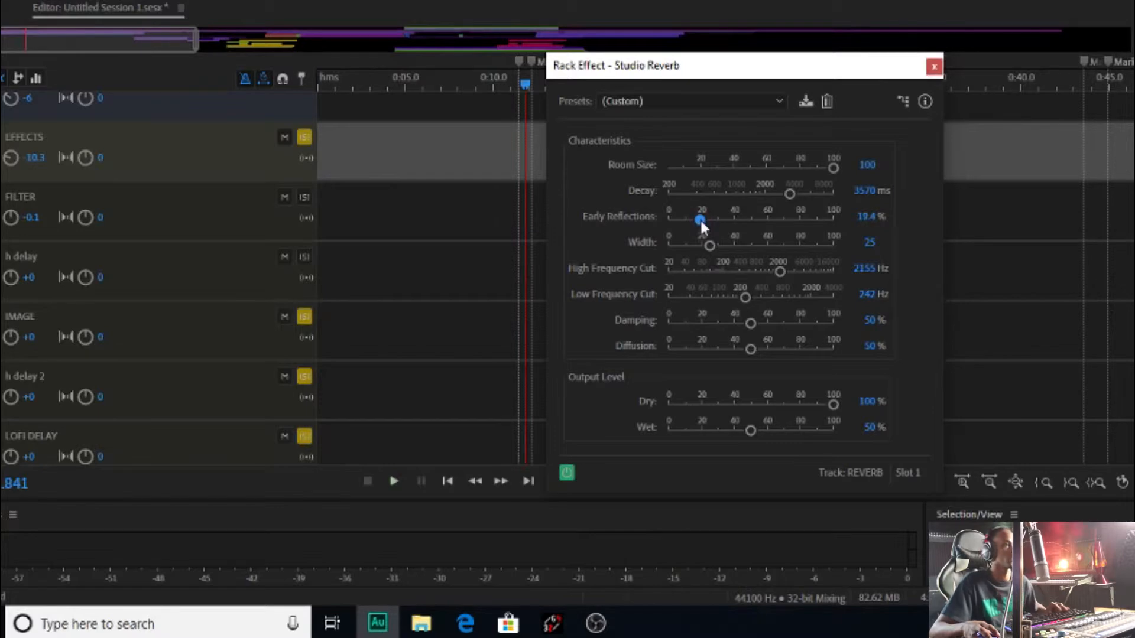
key("space")
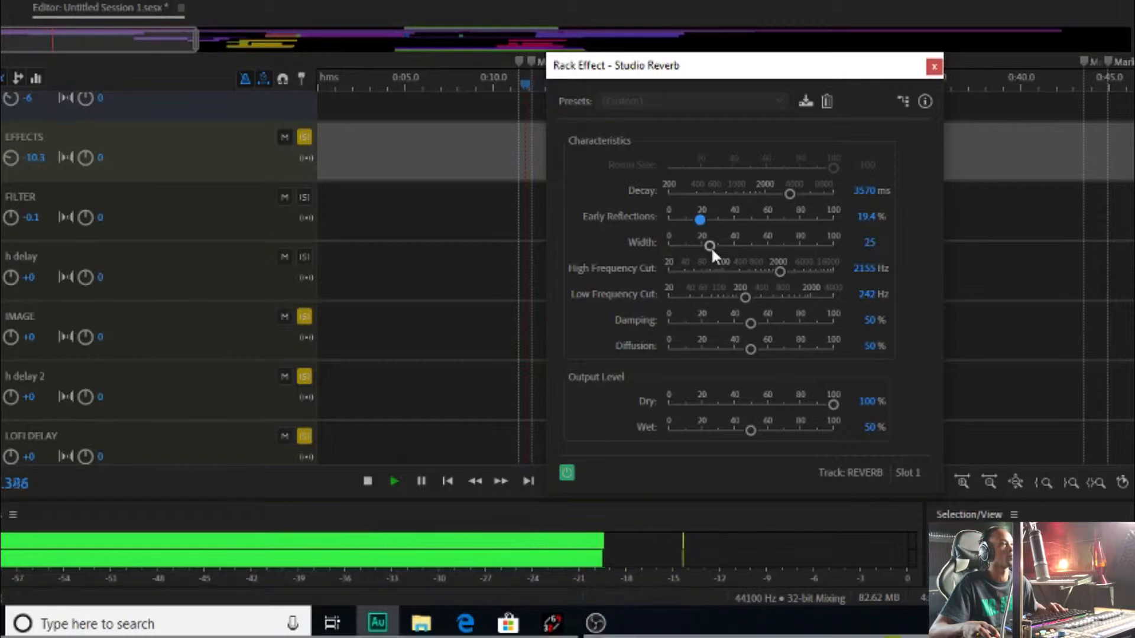
Set the reverb's Width to 100 and audition a short passage of the session
left_click(709, 245)
key("space")
left_click_drag(711, 248, 869, 260)
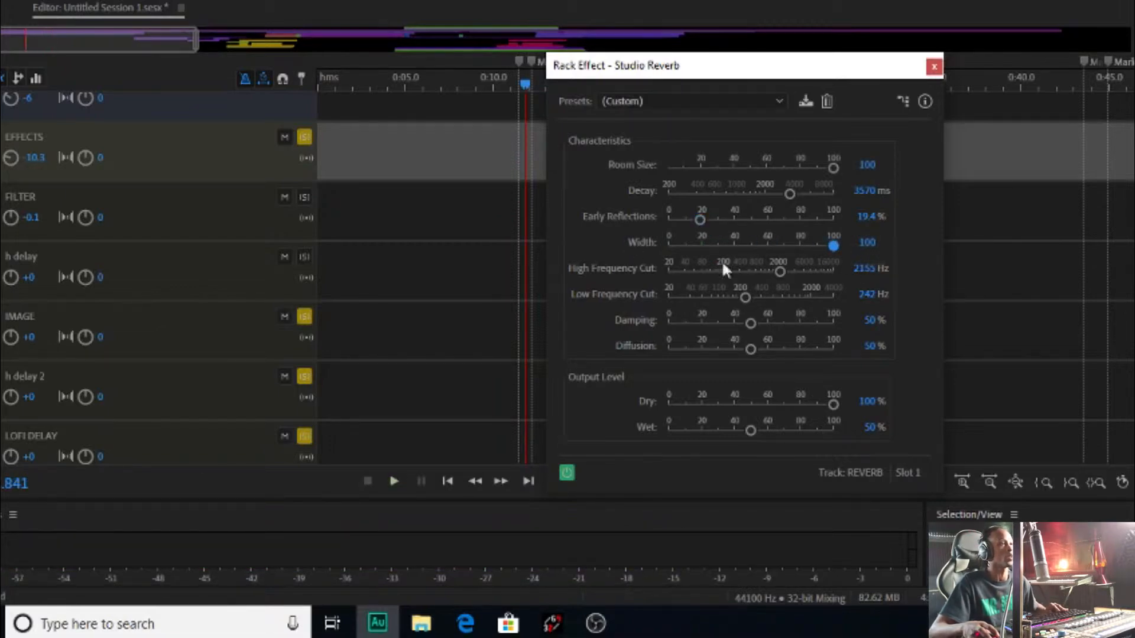
key("space")
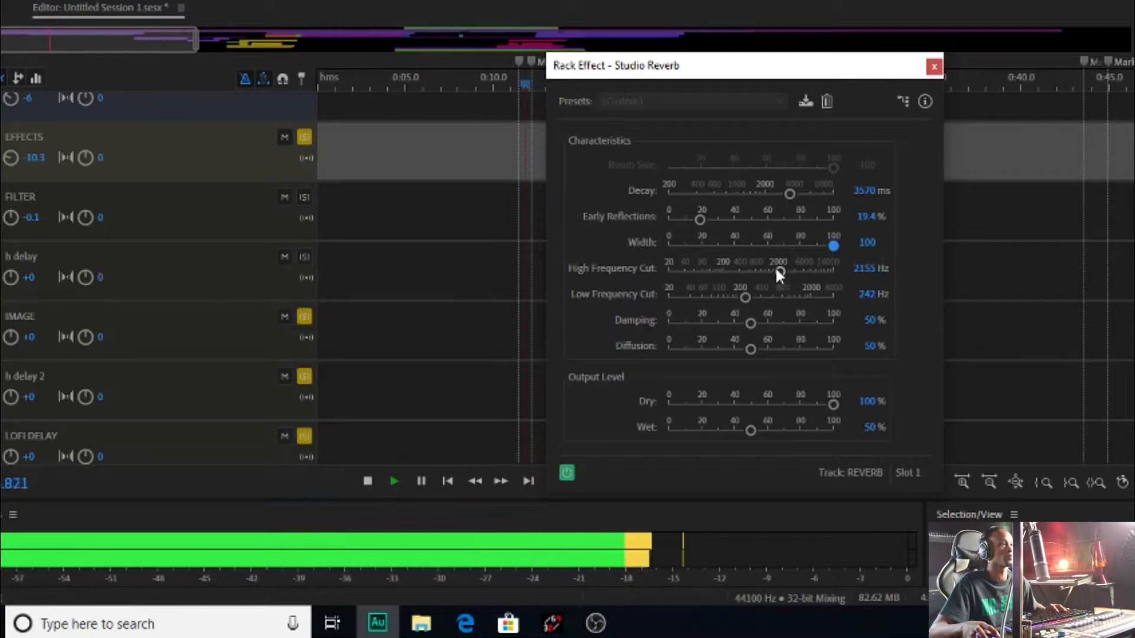
key("space")
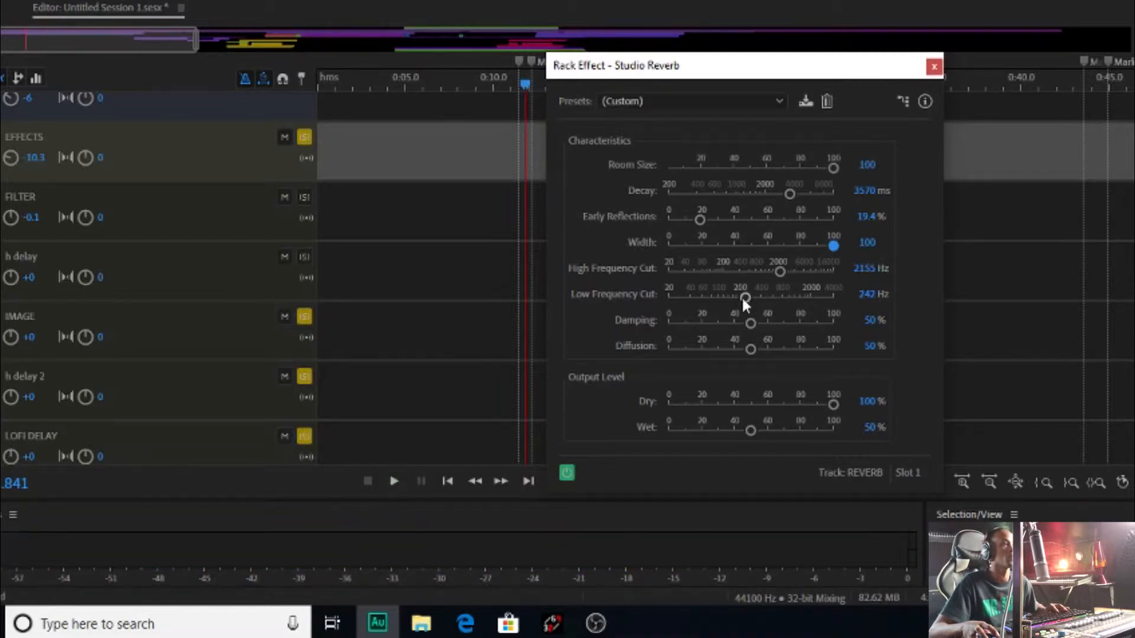
Adjust the Low Frequency Cut to 193 Hz and the High Frequency Cut to 2693 Hz, and save the session
left_click_drag(741, 296, 732, 299)
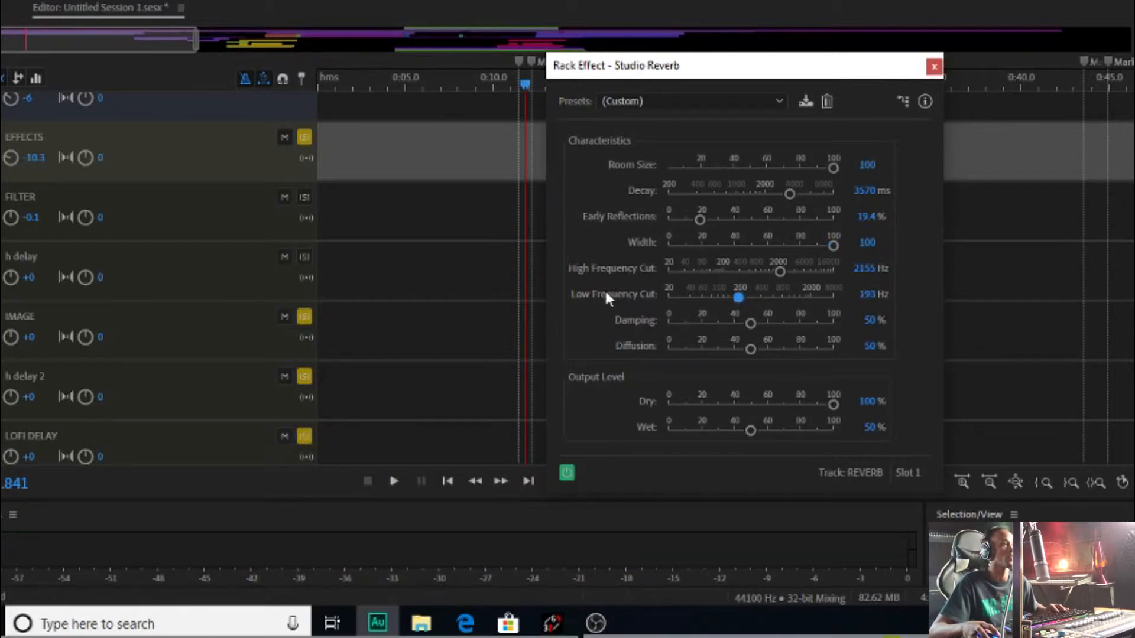
left_click_drag(780, 271, 786, 271)
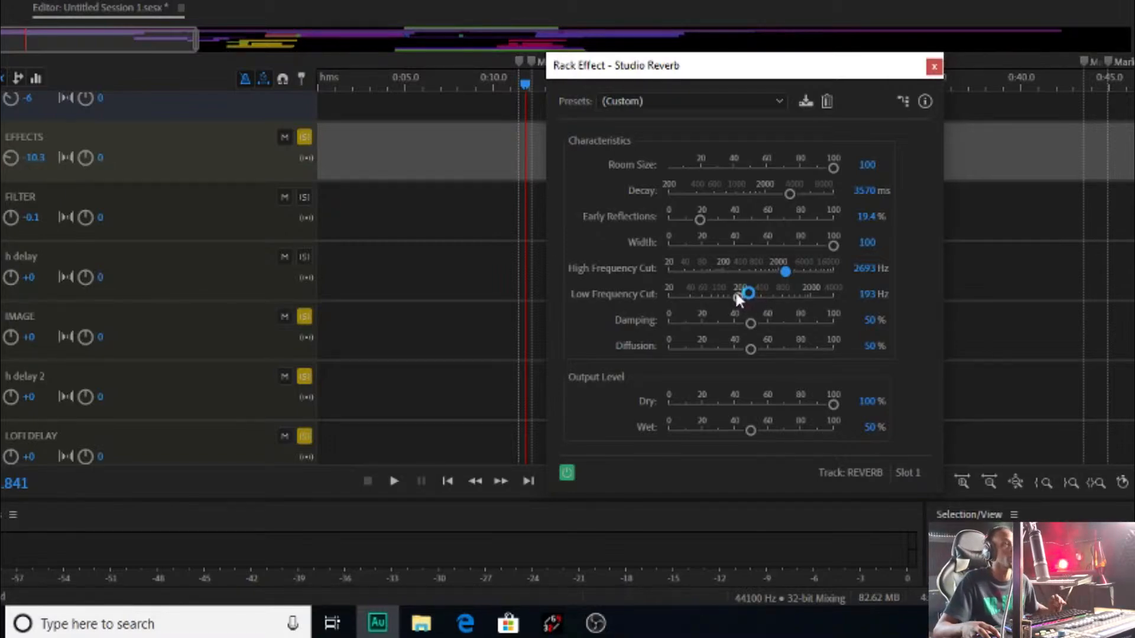
left_click(2, 0)
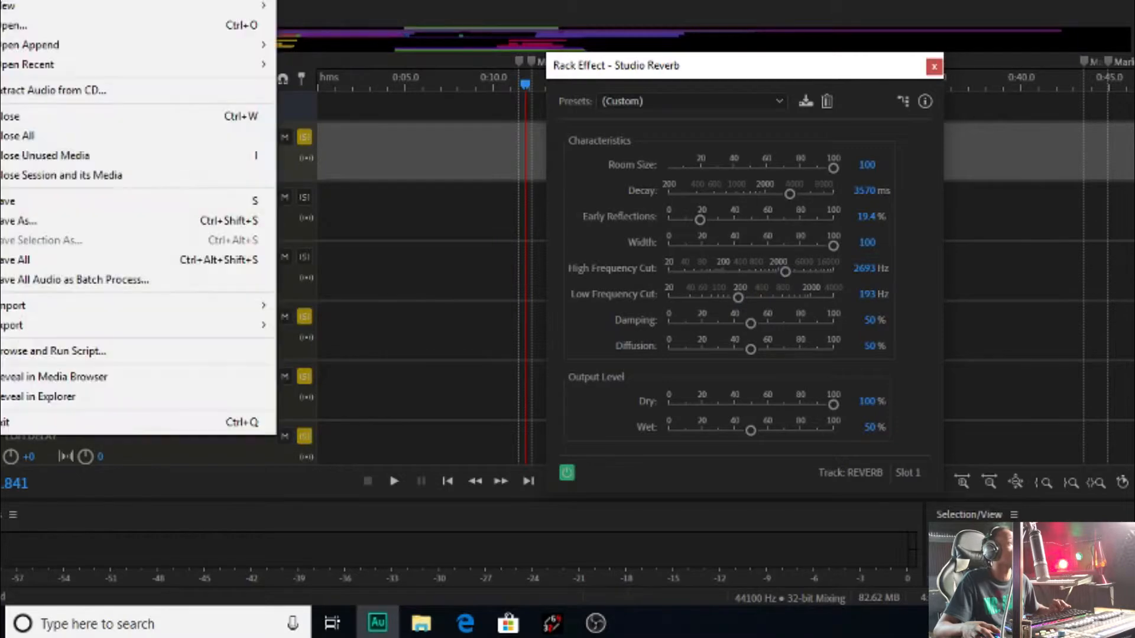
left_click(18, 199)
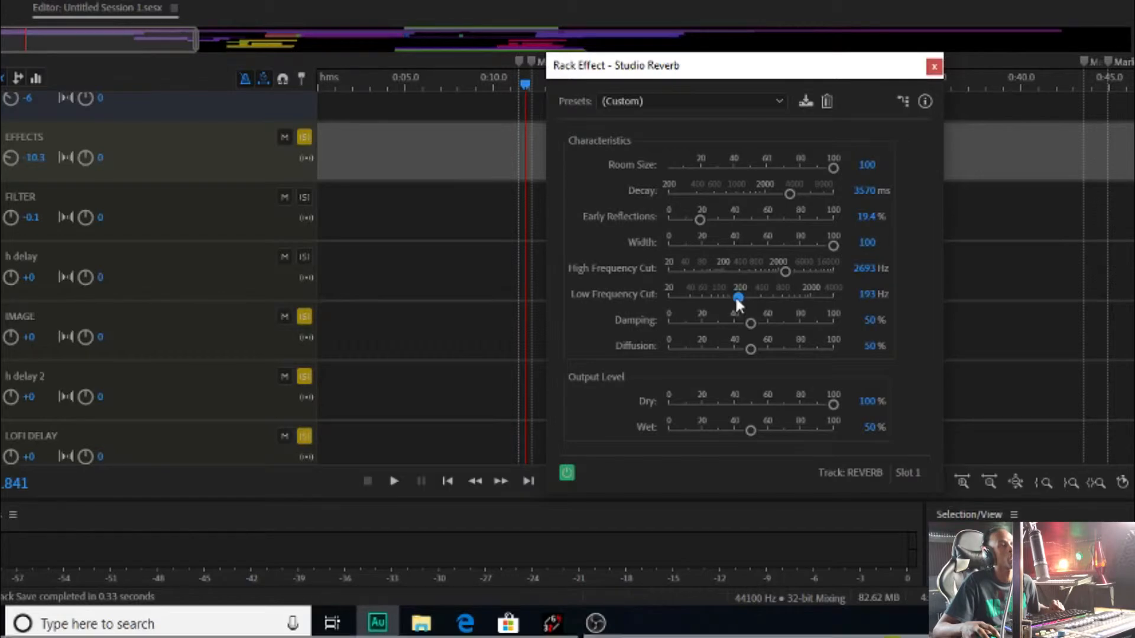
Set the High Frequency Cut to 2000 Hz and the Low Frequency Cut to 200 Hz
mouse_move(736, 298)
left_mouse_down()
mouse_move(716, 298)
mouse_move(738, 296)
left_mouse_up()
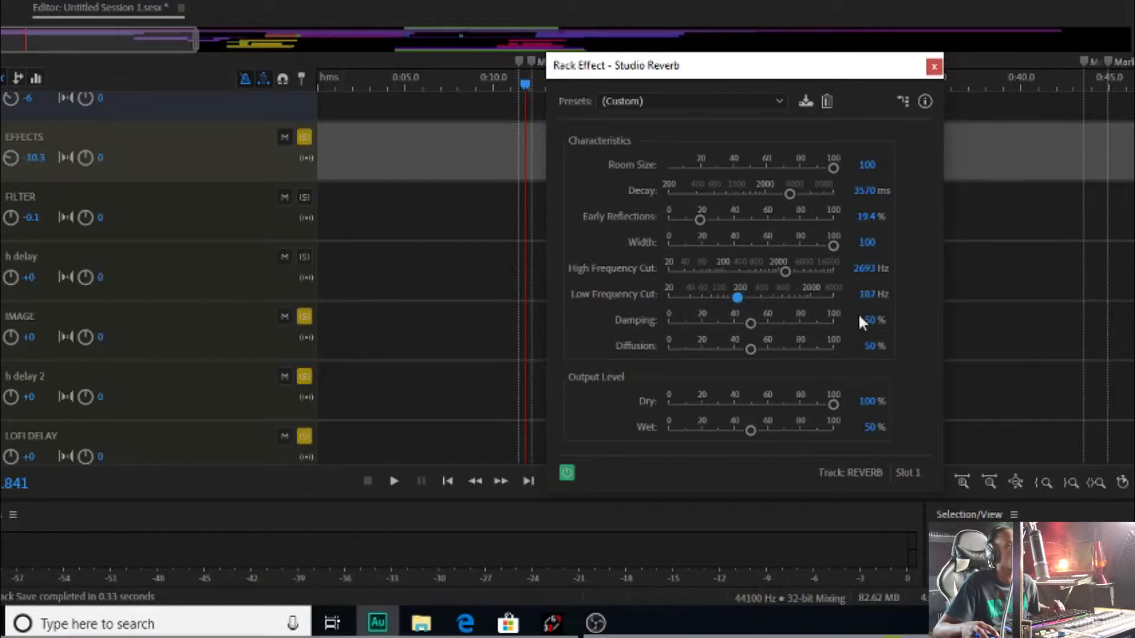
left_click_drag(785, 270, 780, 270)
left_click(860, 268)
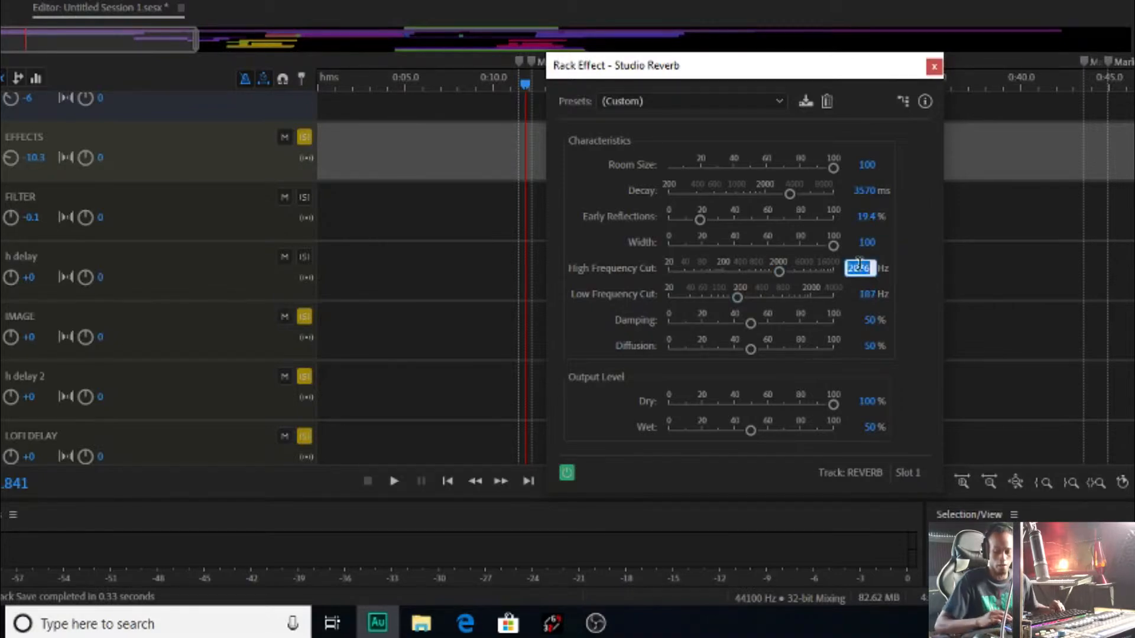
type("2")
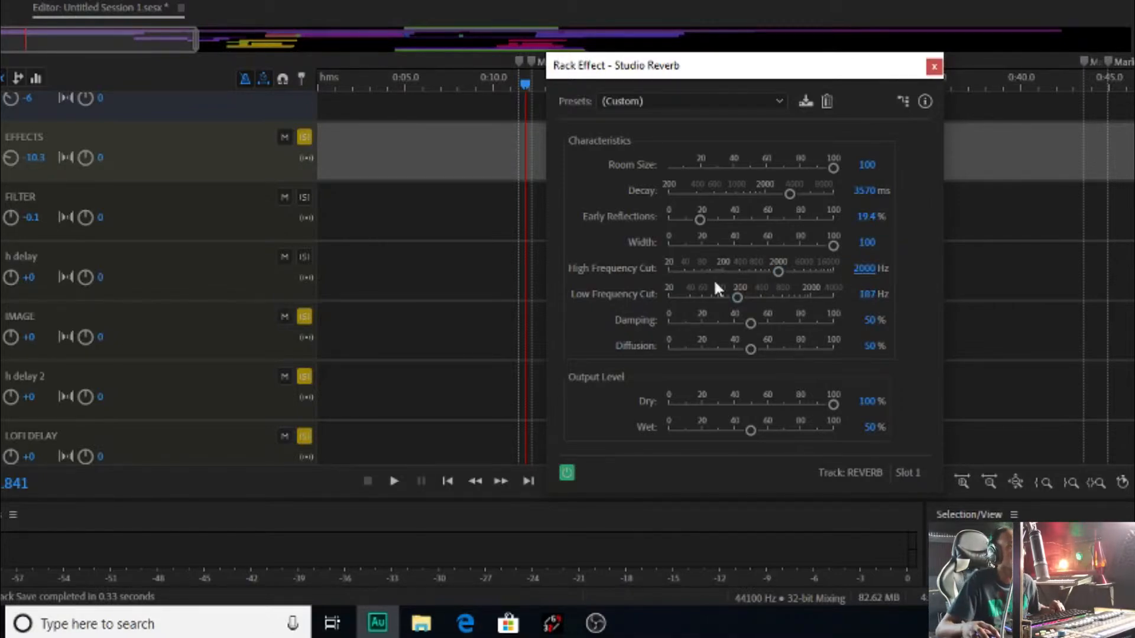
left_click(874, 300)
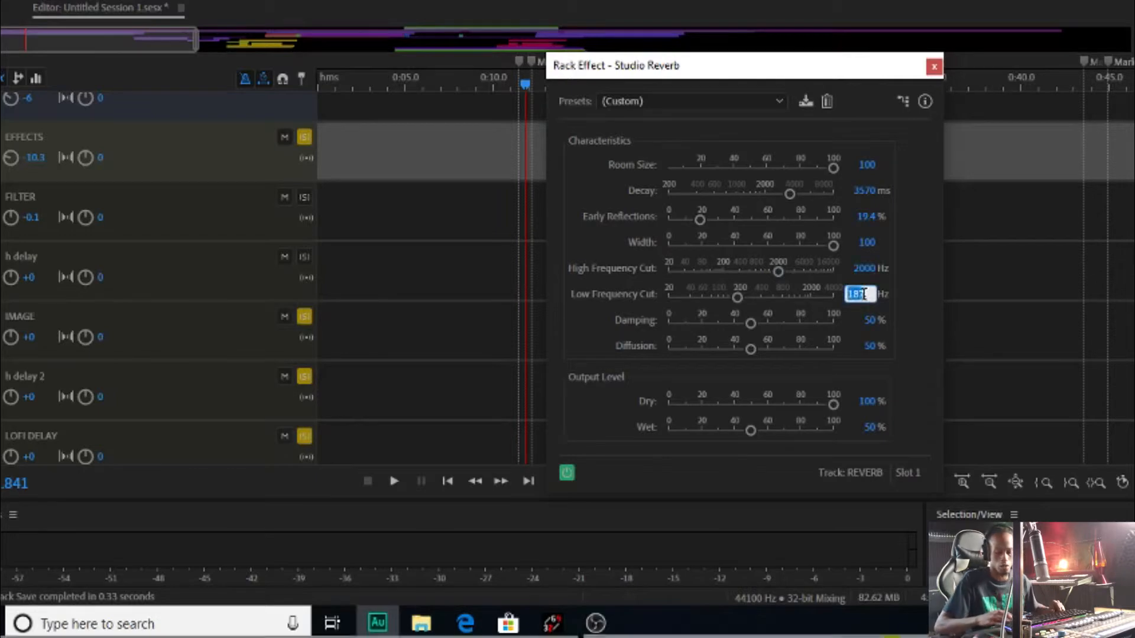
type("200")
key("Return")
Set the reverb's wet level to 85%, auditioning the passage before and after the change
key("space")
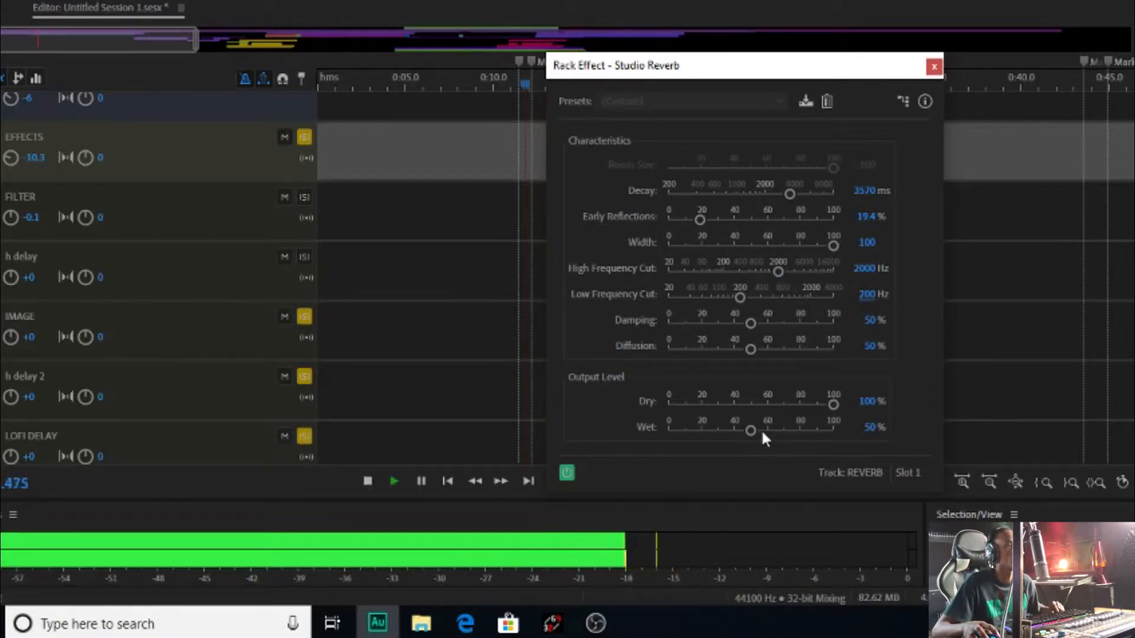
key("space")
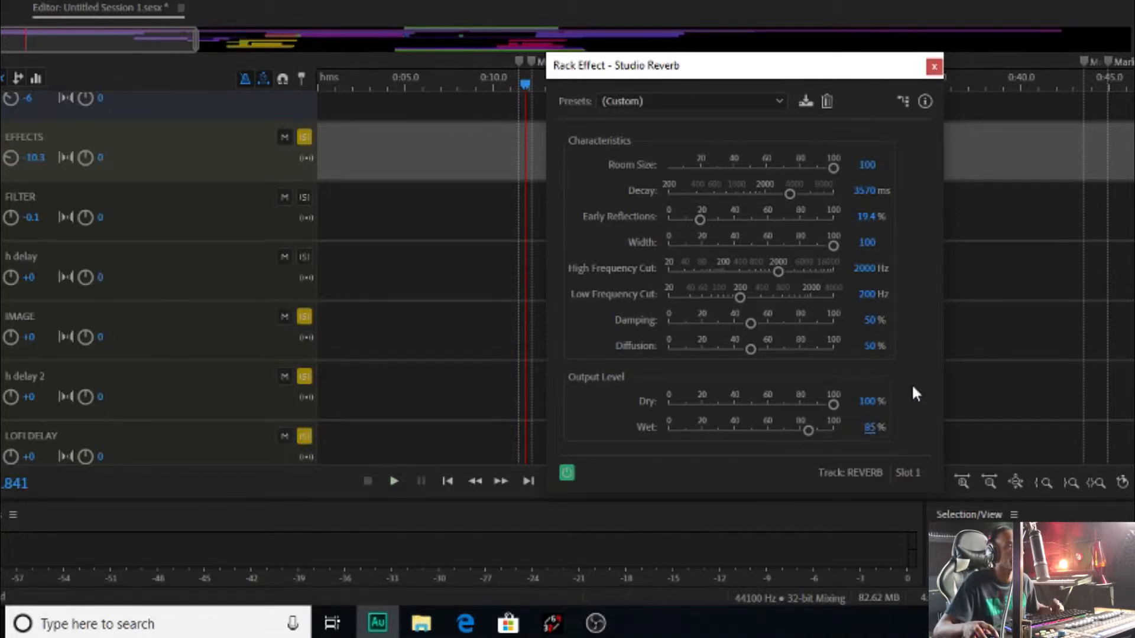
key("space")
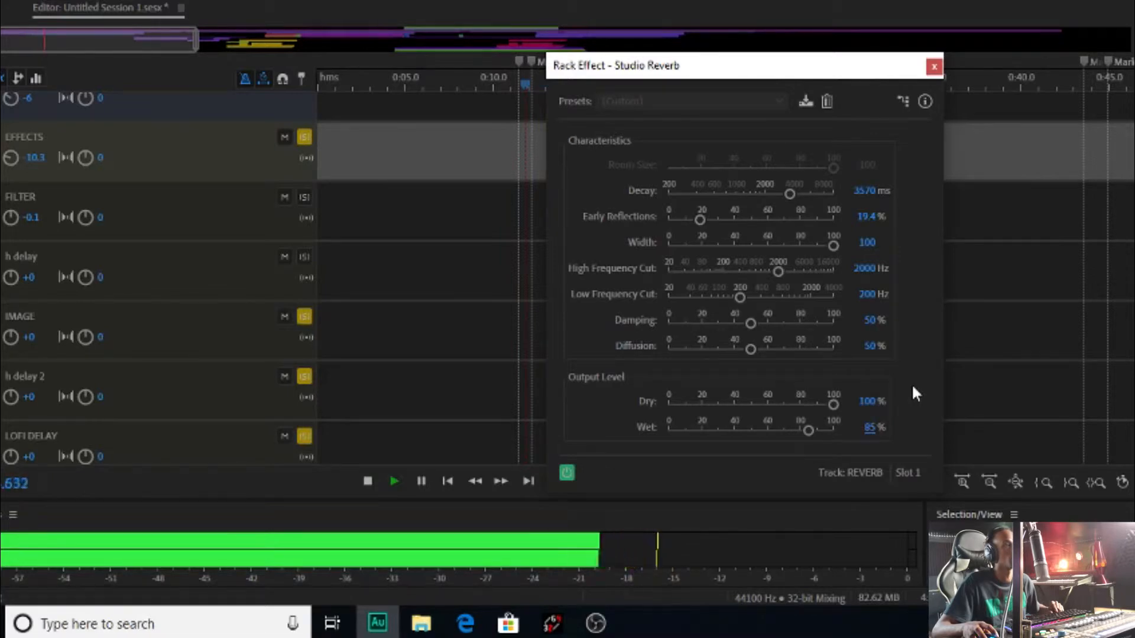
key("space")
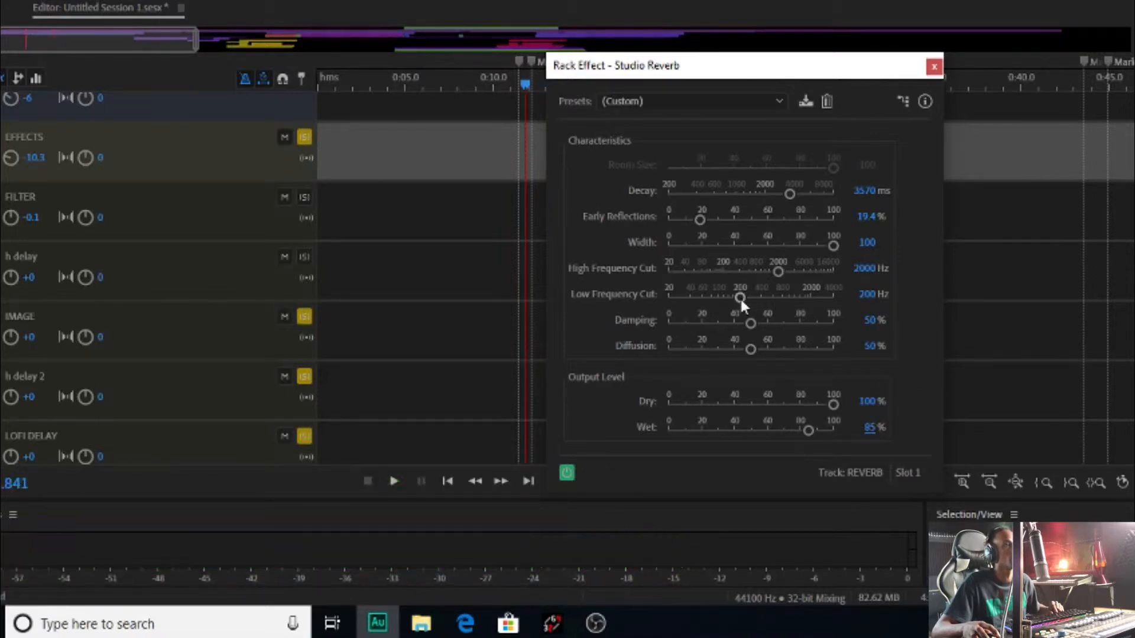
Lower the Low Frequency Cut to 20 Hz and audition the same passage twice
left_click_drag(740, 296, 660, 316)
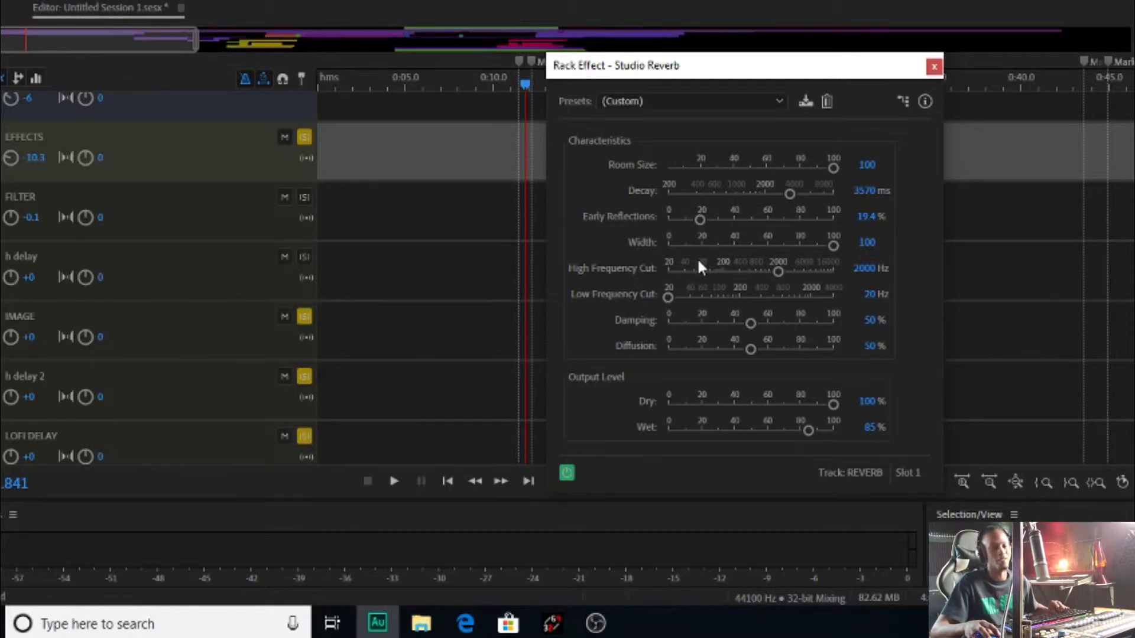
key("space")
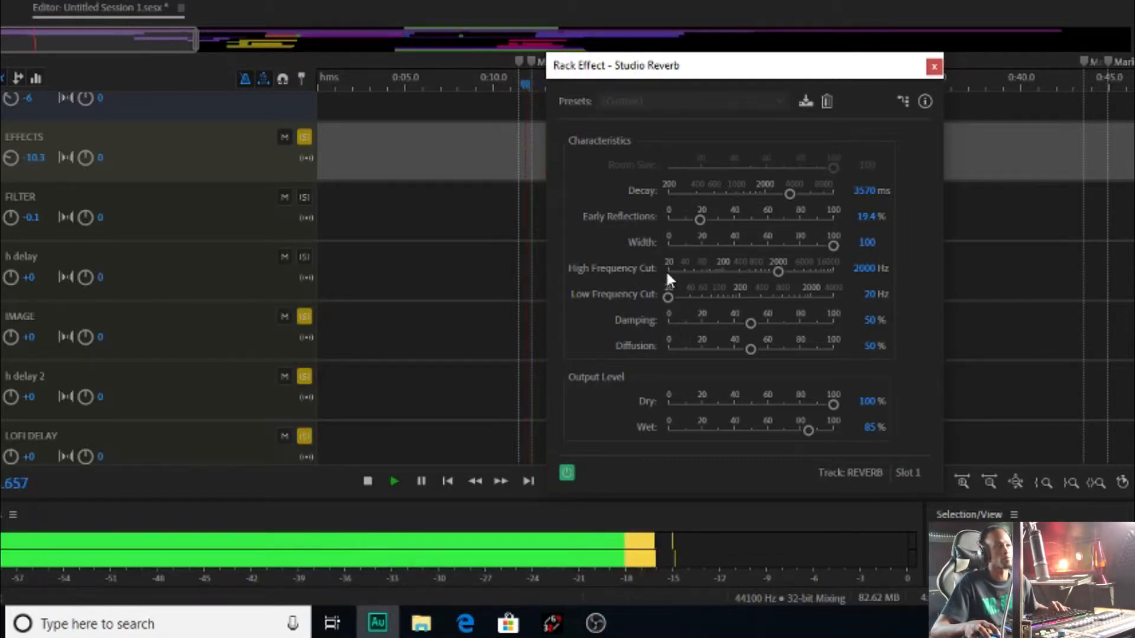
key("space")
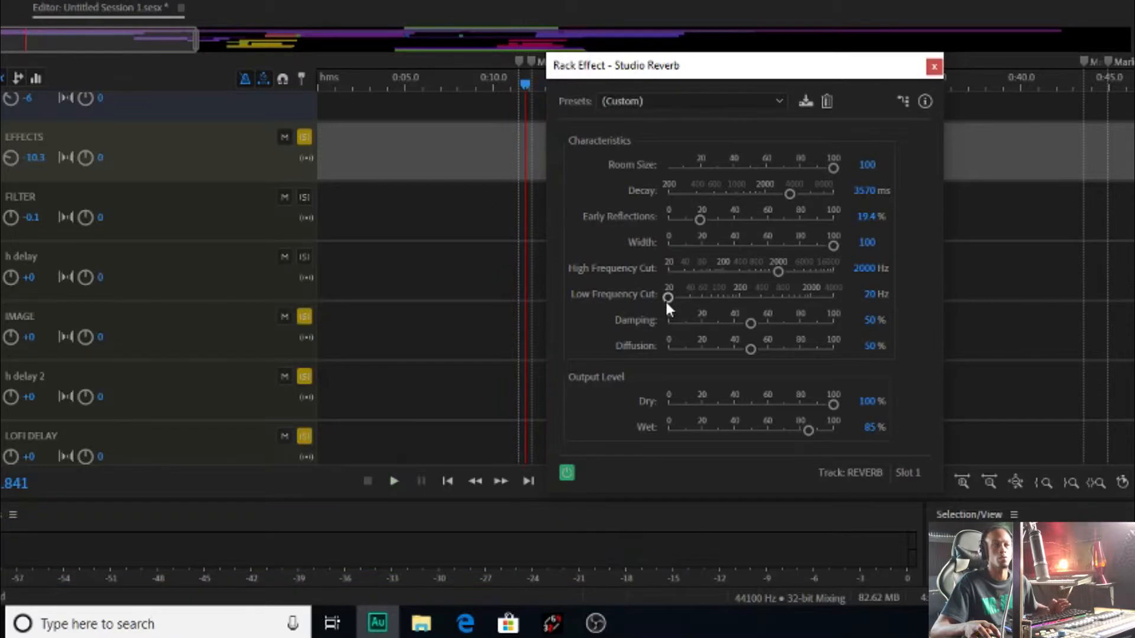
key("space")
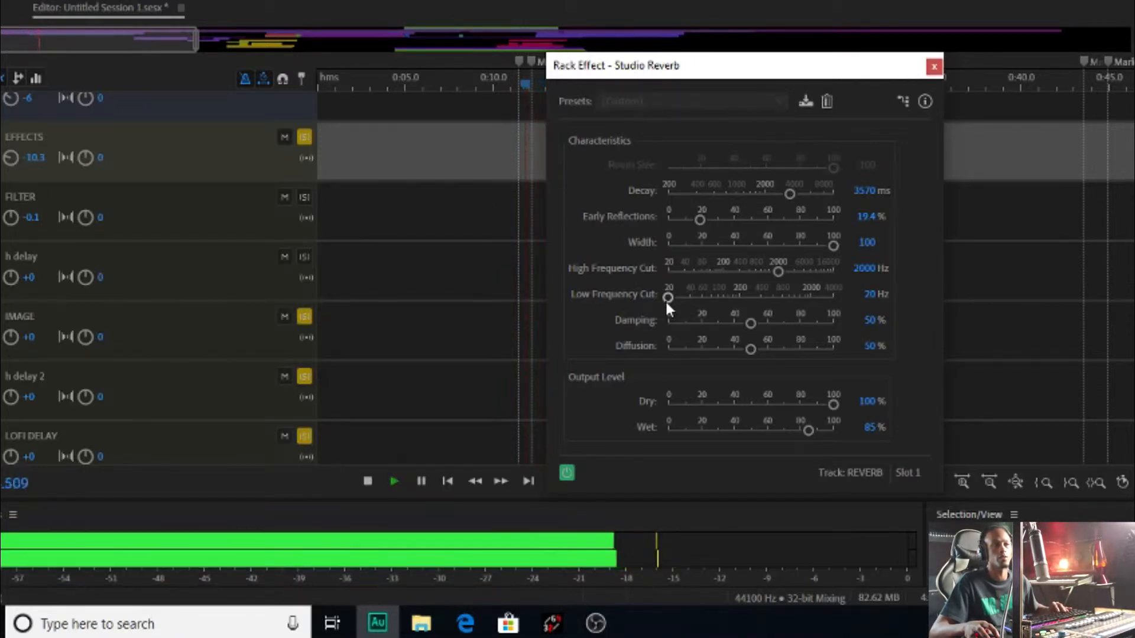
key("space")
Set the Low Frequency Cut to 184 Hz and start playback to audition it
left_click_drag(668, 299, 734, 303)
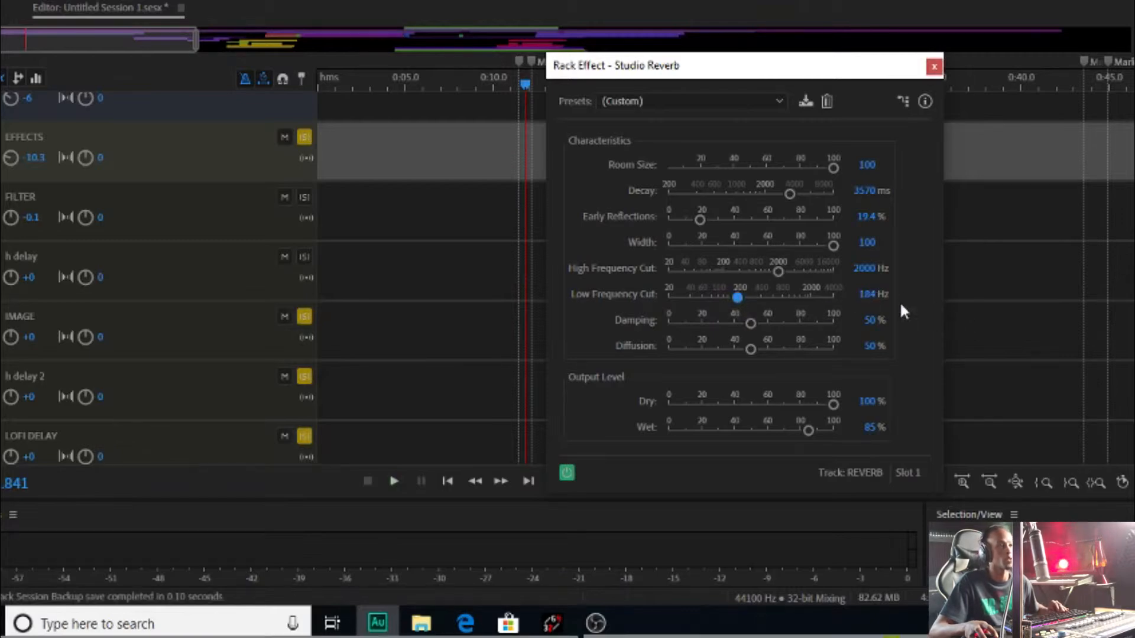
key("space")
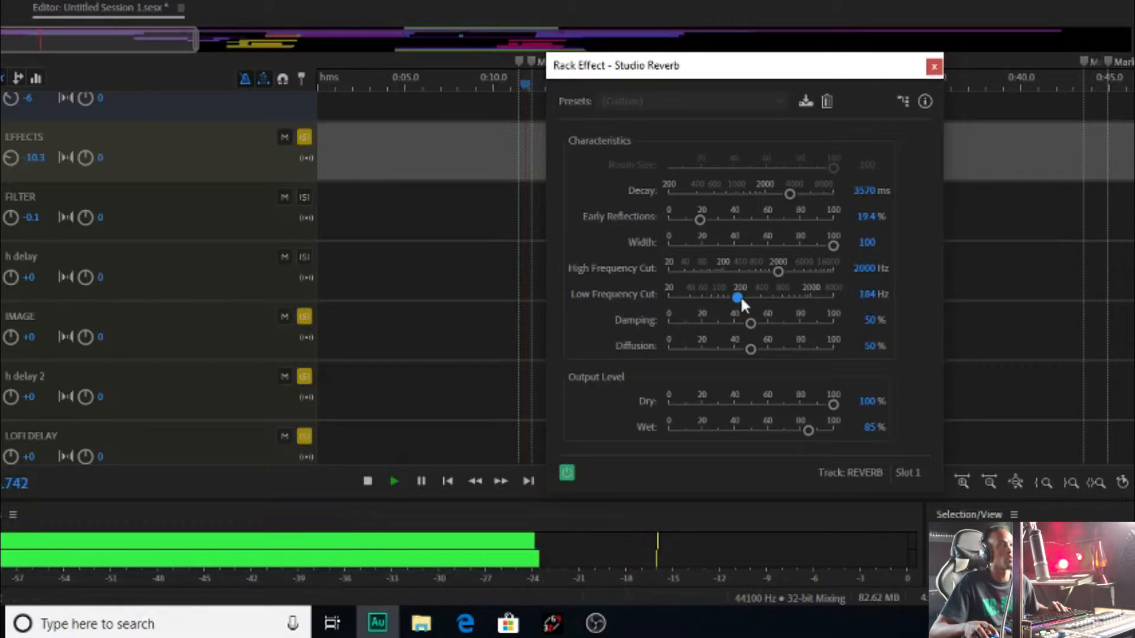
Lower the reverb's Low Frequency Cut to 160 Hz and audition the passage with the new setting
key("space")
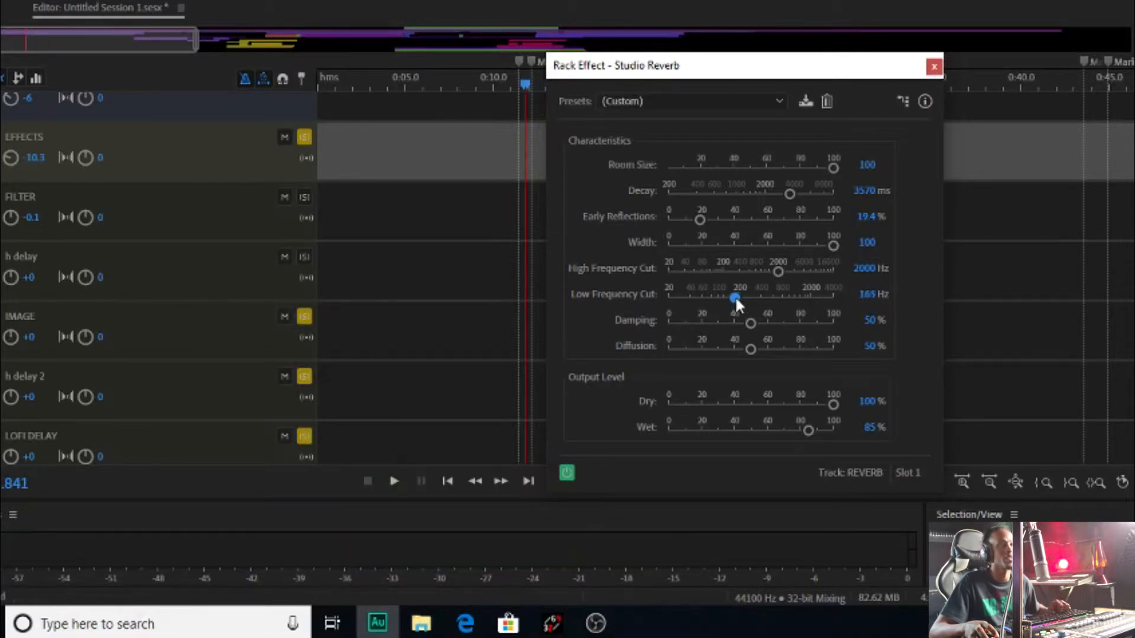
left_click_drag(735, 299, 735, 298)
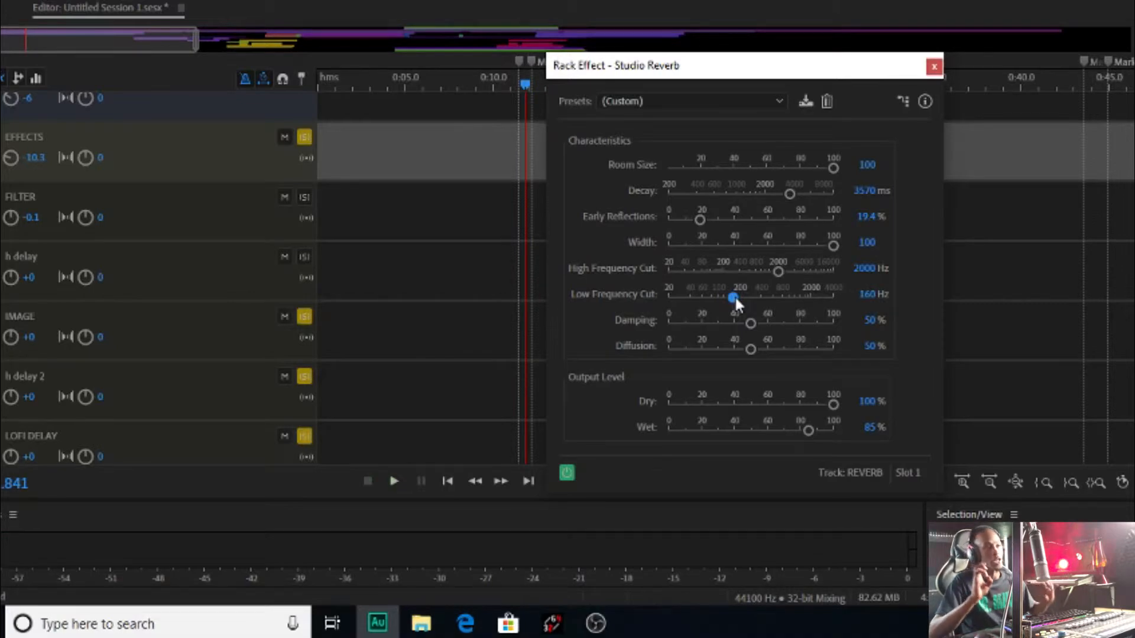
key("space")
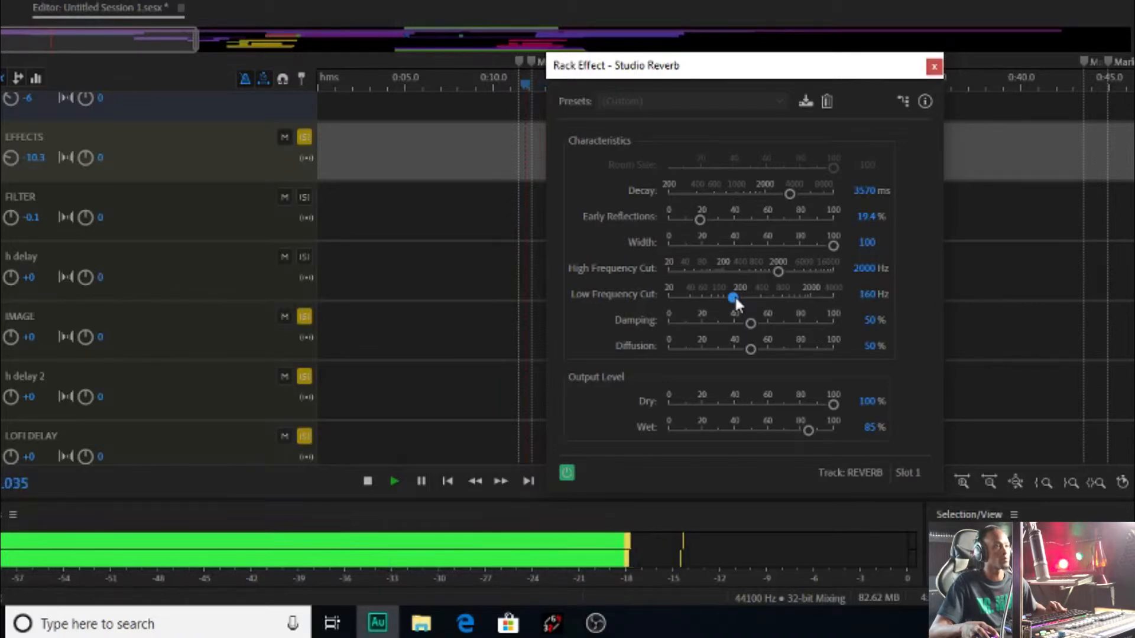
key("space")
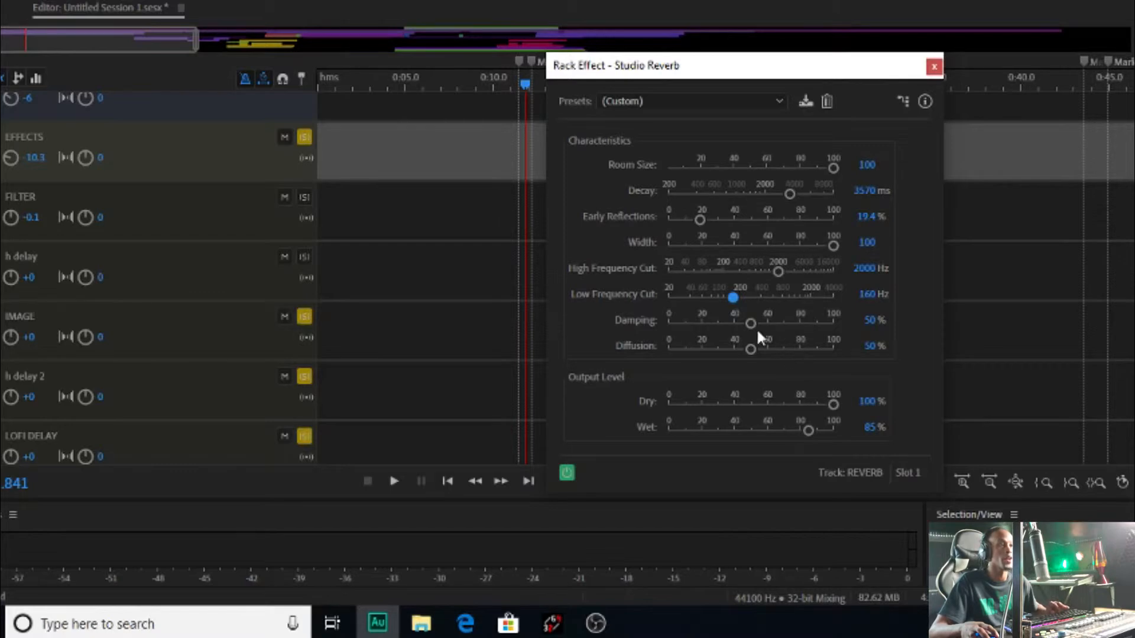
Set Damping and Diffusion to 0%, and compare Damping at 100% and 0% while auditioning the passage
left_click_drag(749, 323, 554, 350)
key("space")
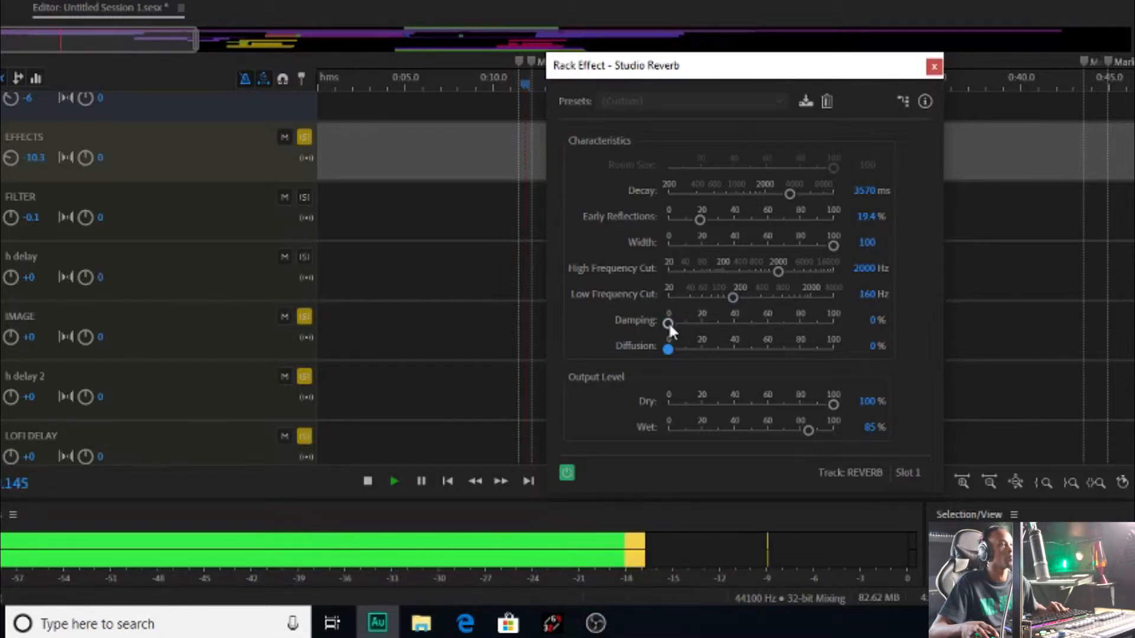
left_click_drag(669, 325, 852, 329)
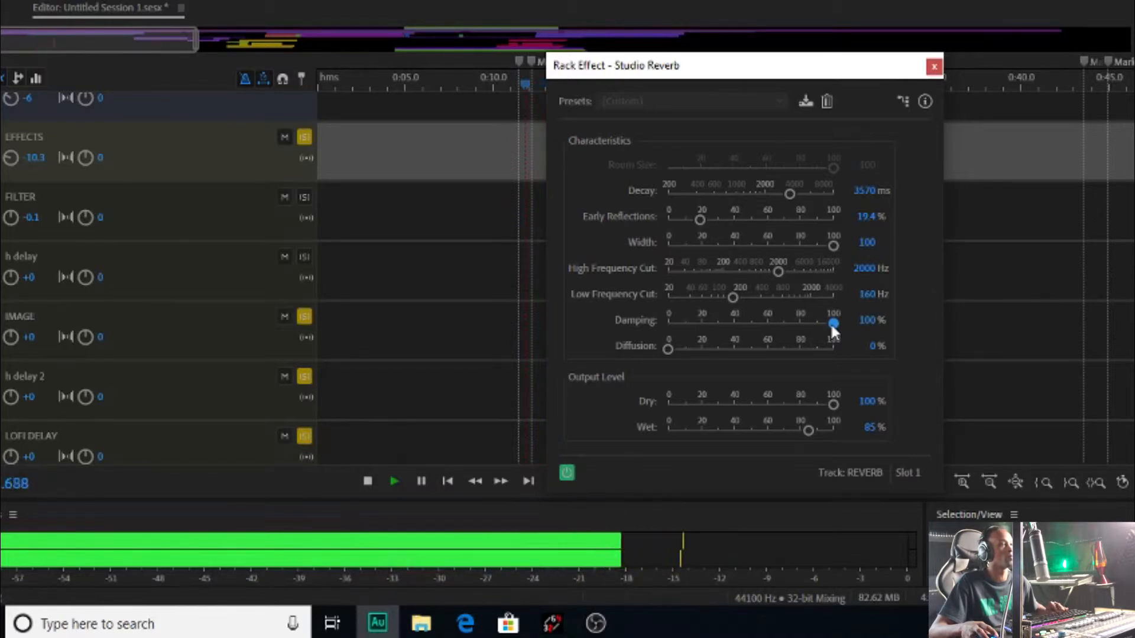
left_click_drag(829, 322, 655, 332)
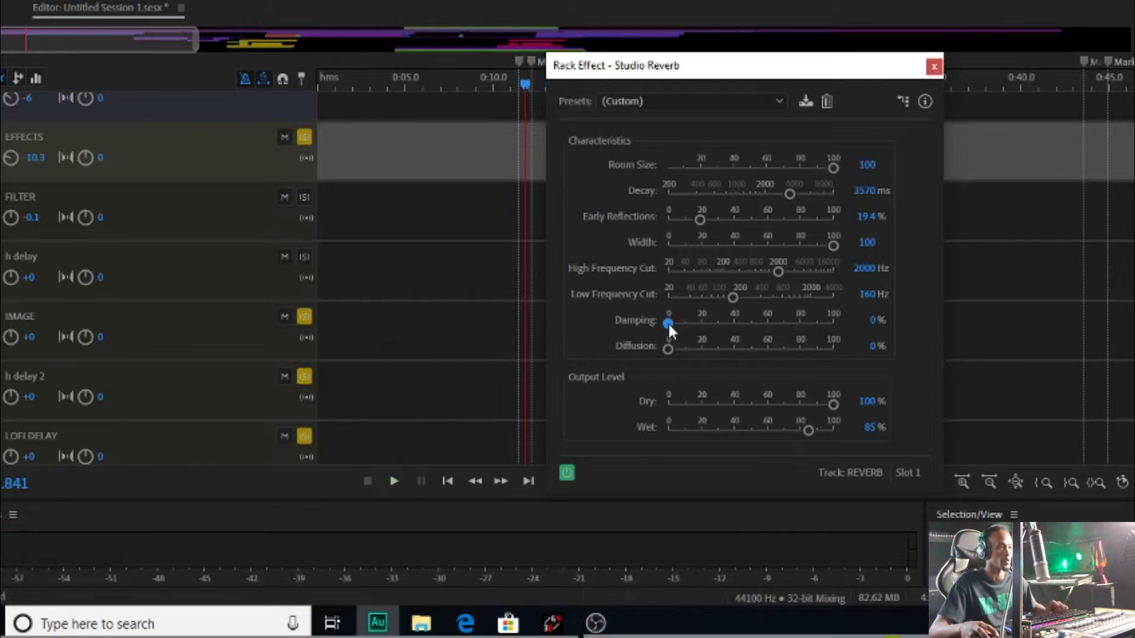
key("space")
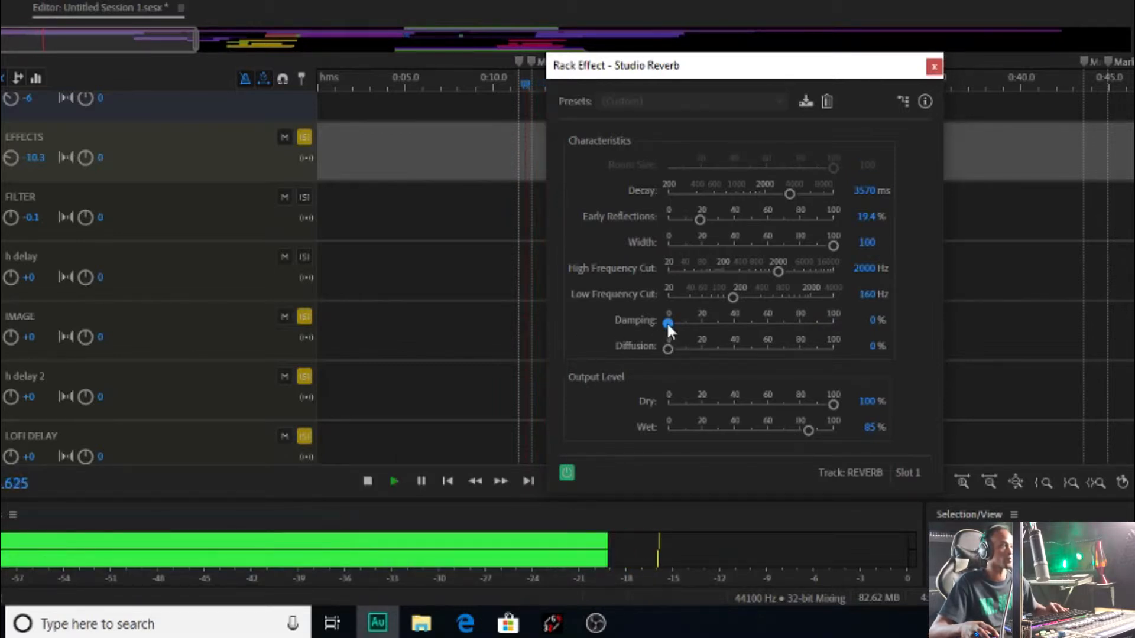
key("space")
Audition the passage with Damping at 61.8%, and reduce Damping to 40.9% for a second audition
left_click_drag(667, 321, 763, 332)
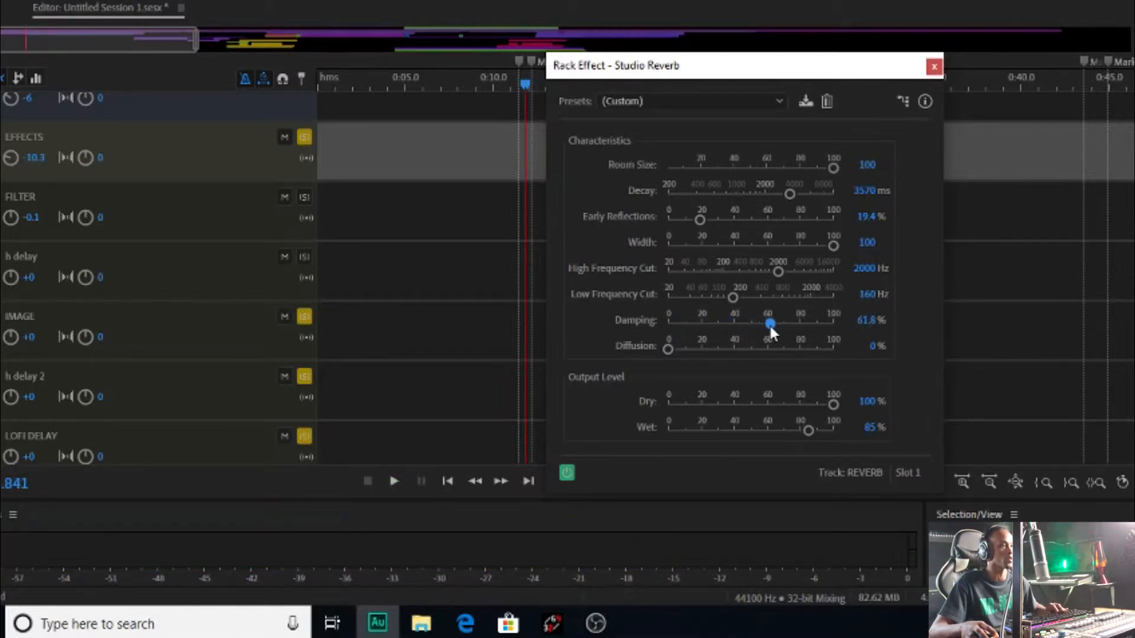
key("space")
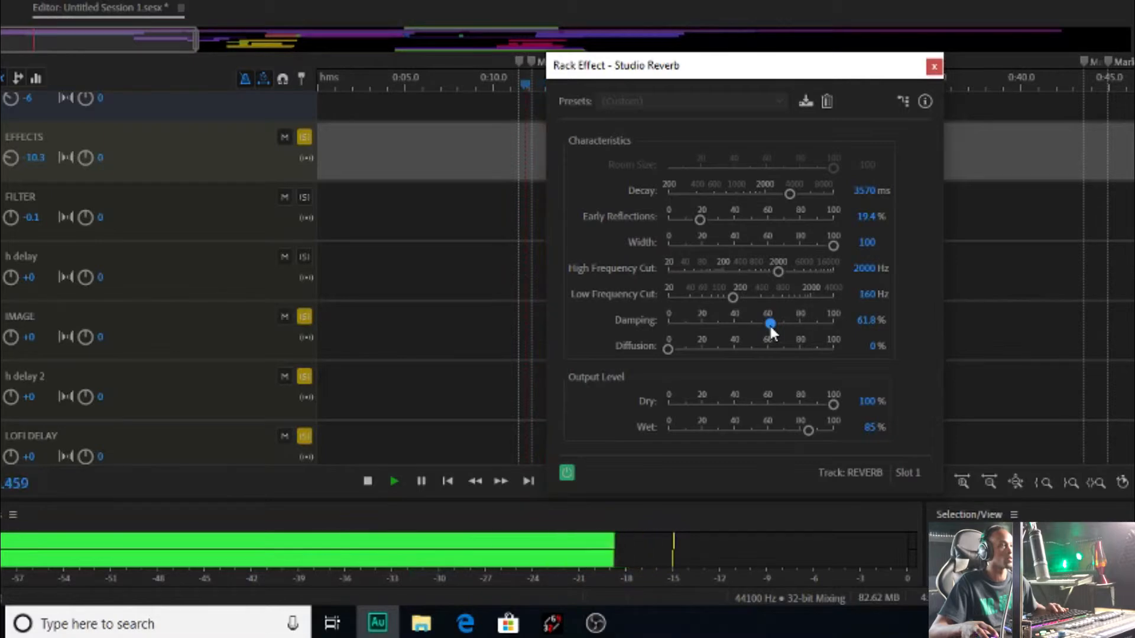
key("space")
left_click_drag(770, 326, 734, 325)
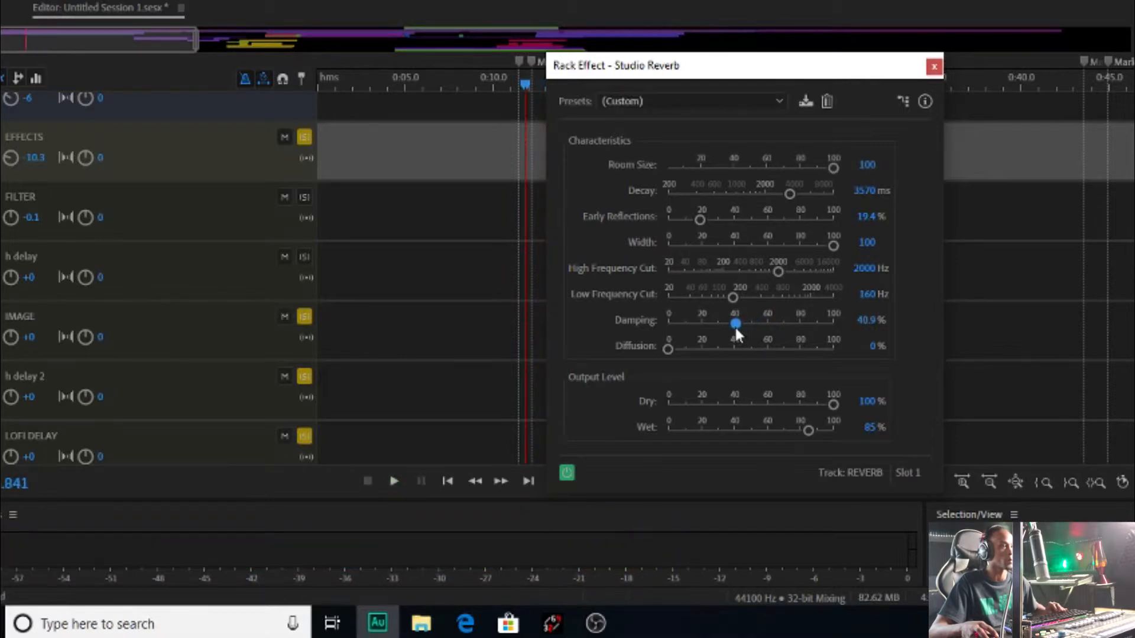
key("space")
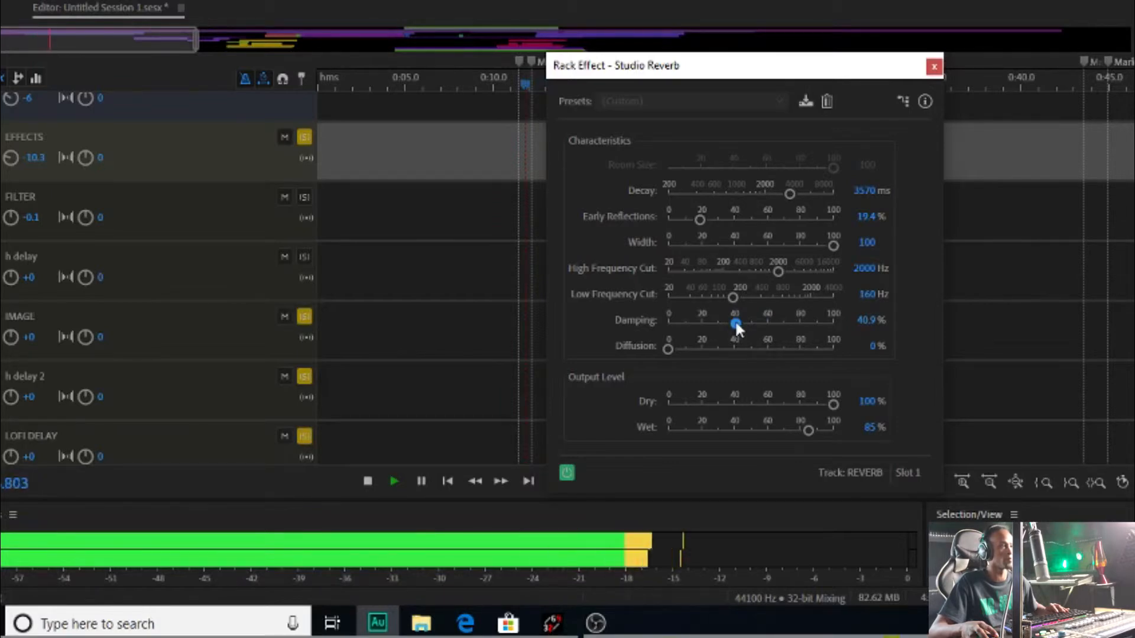
key("space")
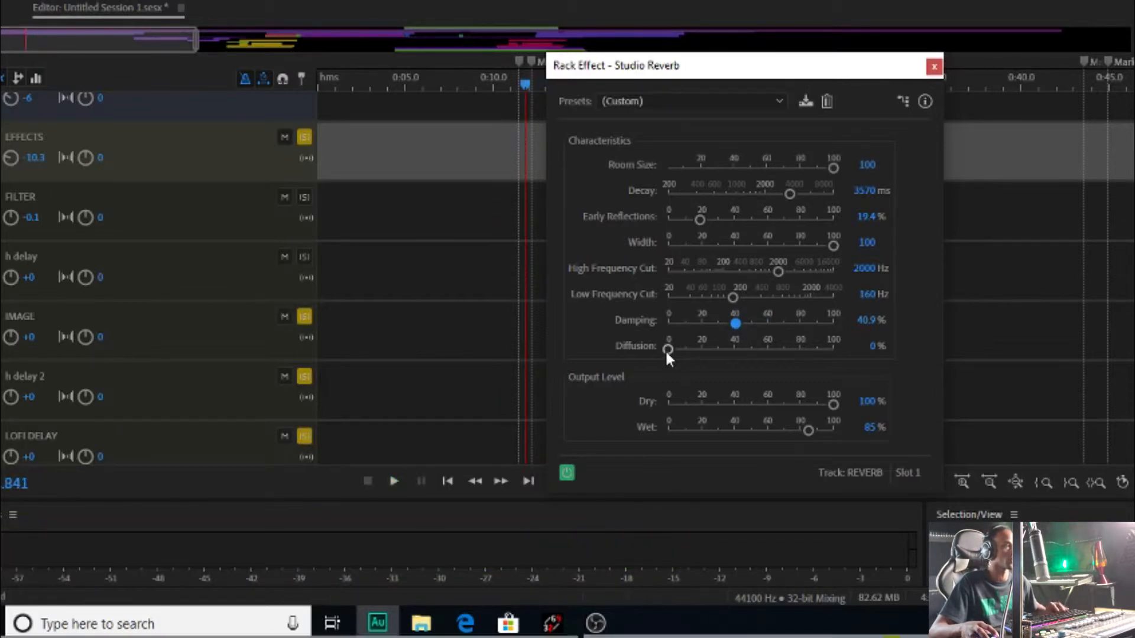
Try Diffusion at 78.5%, 96.8% and 10.8%, auditioning the passage between changes
left_click_drag(666, 349, 795, 349)
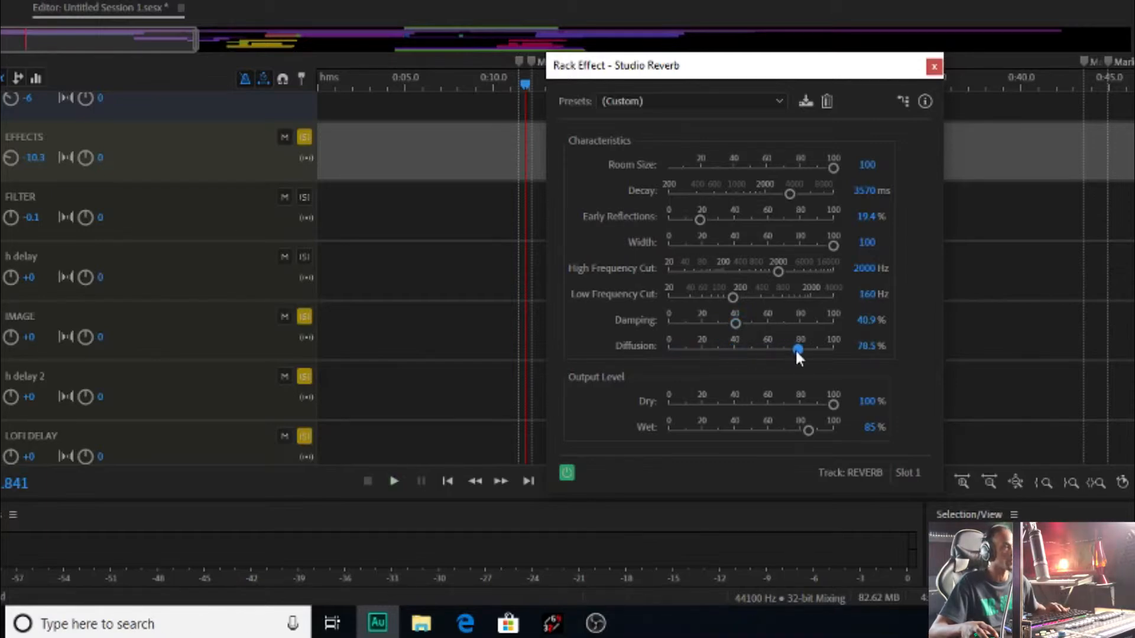
key("space")
left_click_drag(796, 350, 825, 347)
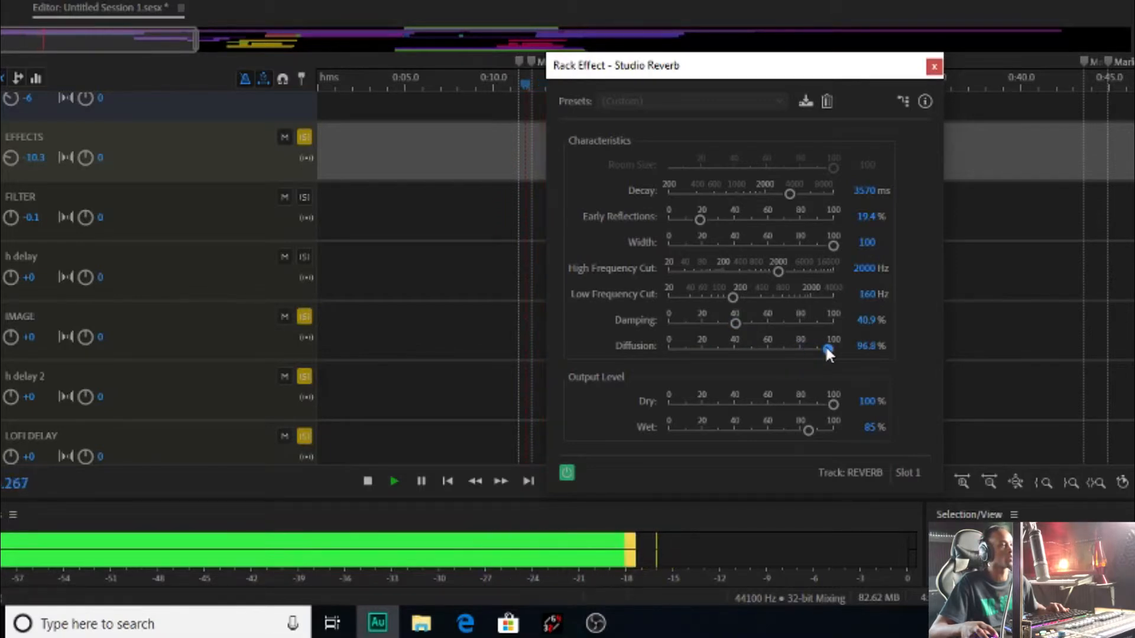
key("space")
left_click_drag(826, 348, 683, 356)
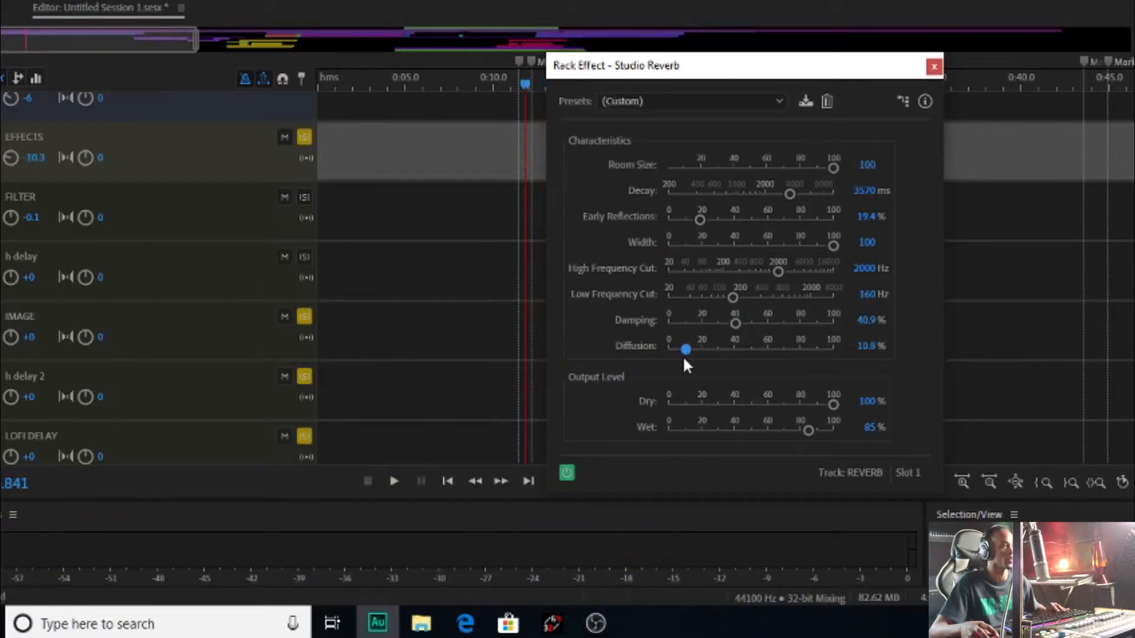
key("space")
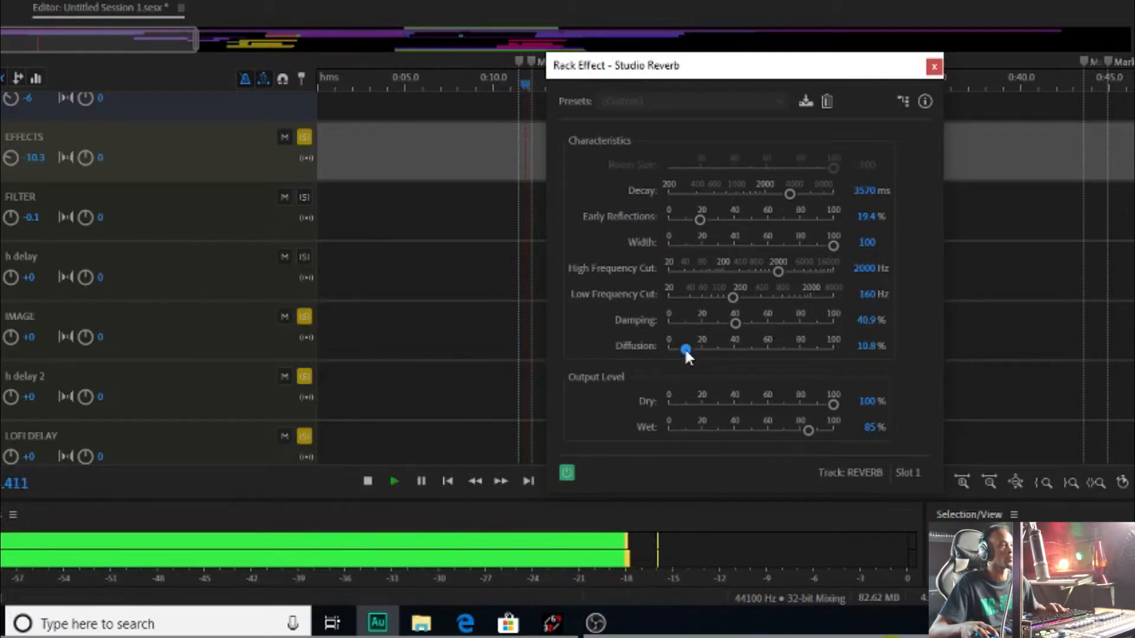
During playback, raise Diffusion to 58.1% for comparison, set it to 0%, and stop playback
left_click_drag(685, 351, 765, 351)
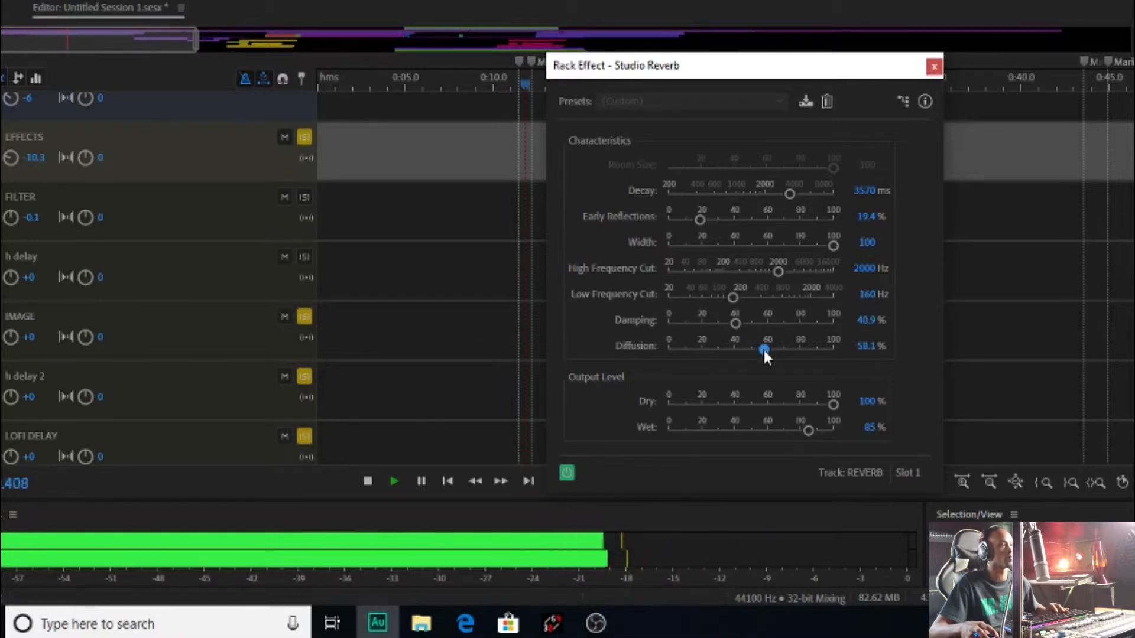
left_click_drag(764, 347, 610, 348)
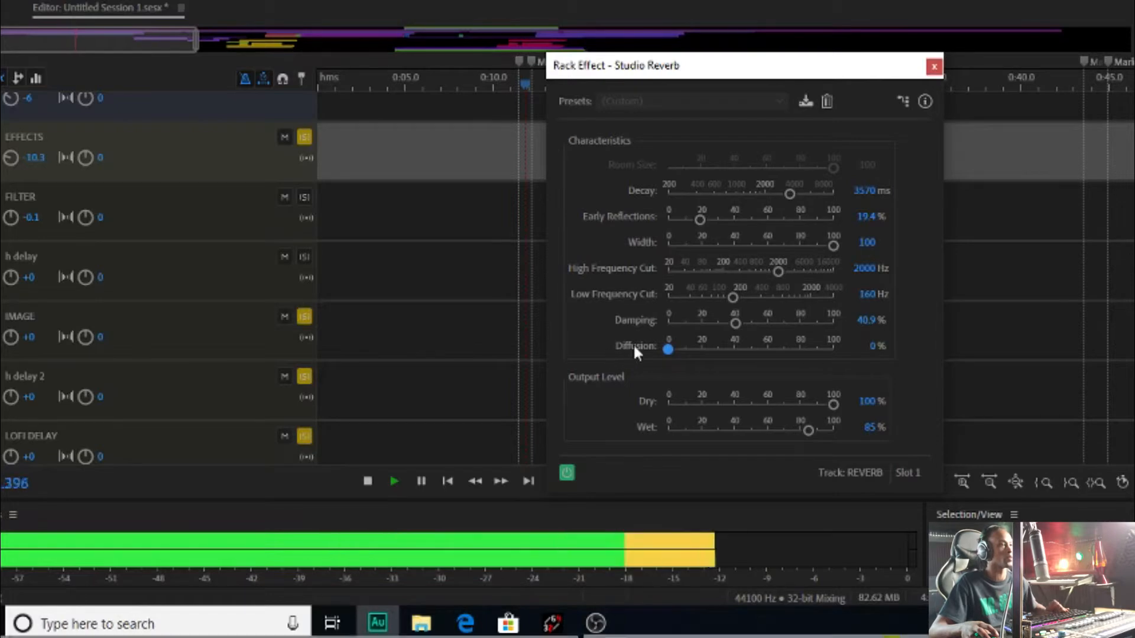
key("space")
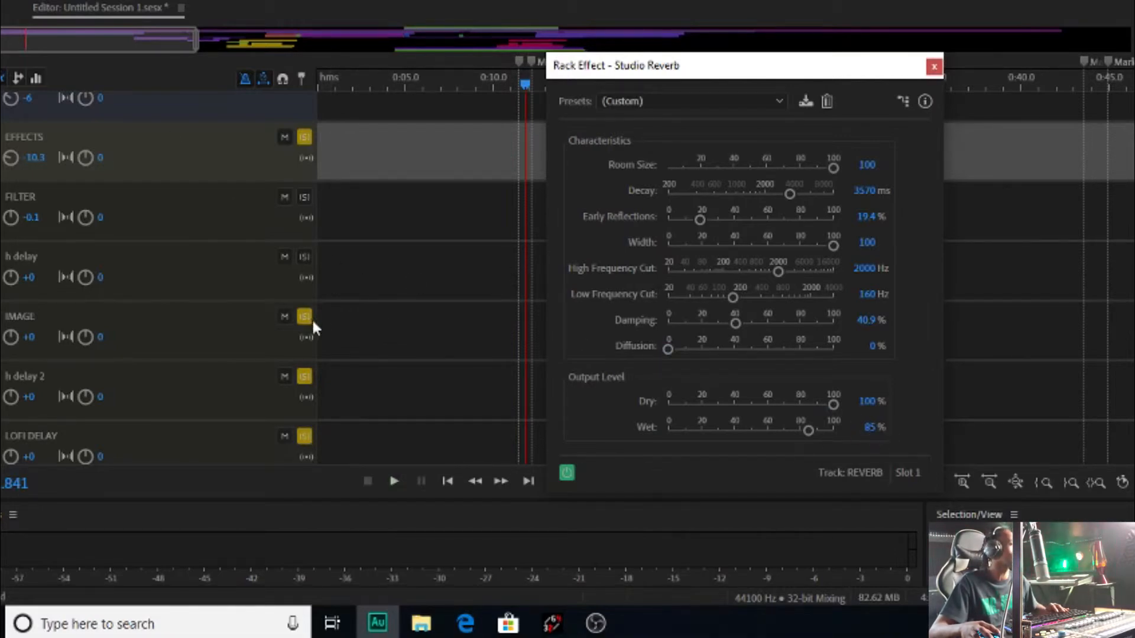
Clear solo on all bus tracks, compare the full mix with Studio Reverb bypassed and enabled, and close the effect window
left_click(304, 137, "ctrl")
key("space")
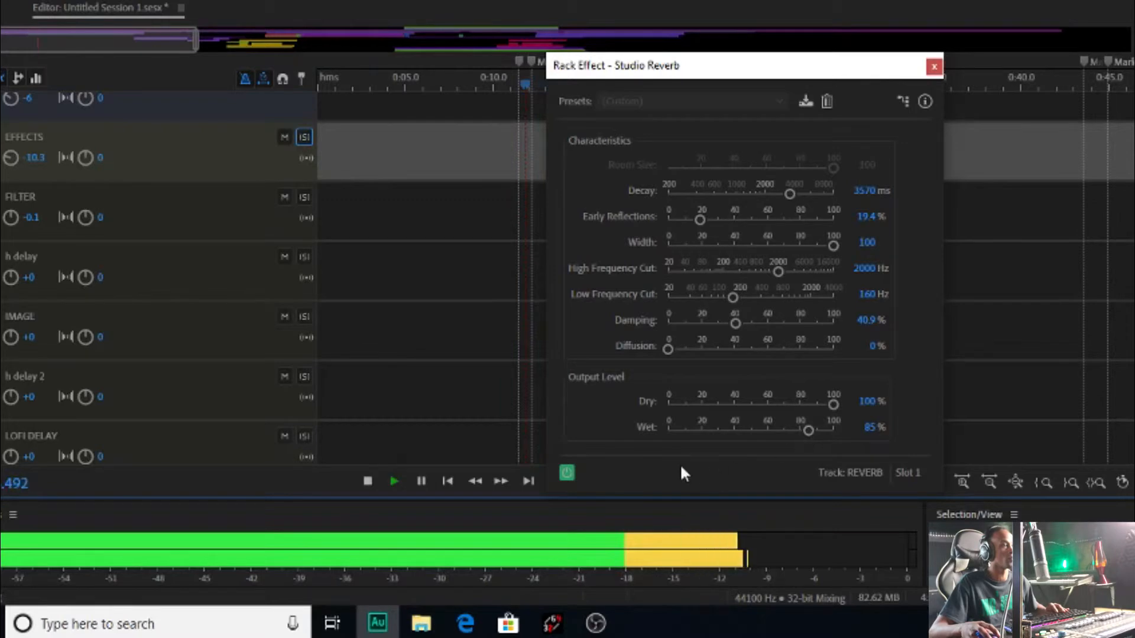
left_click(571, 471)
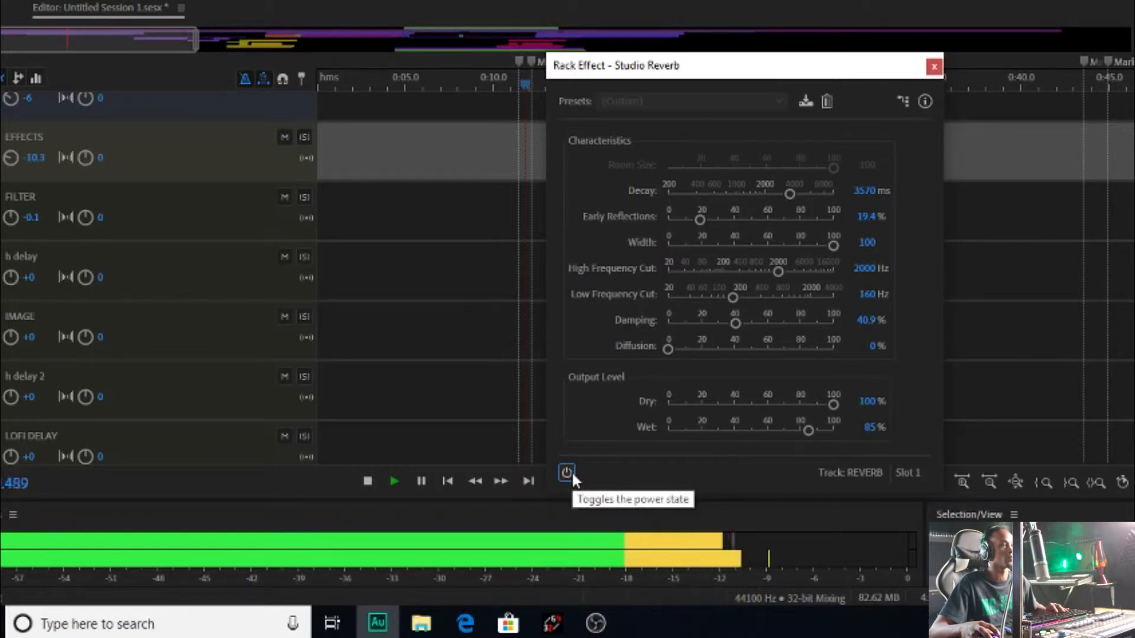
left_click(568, 472)
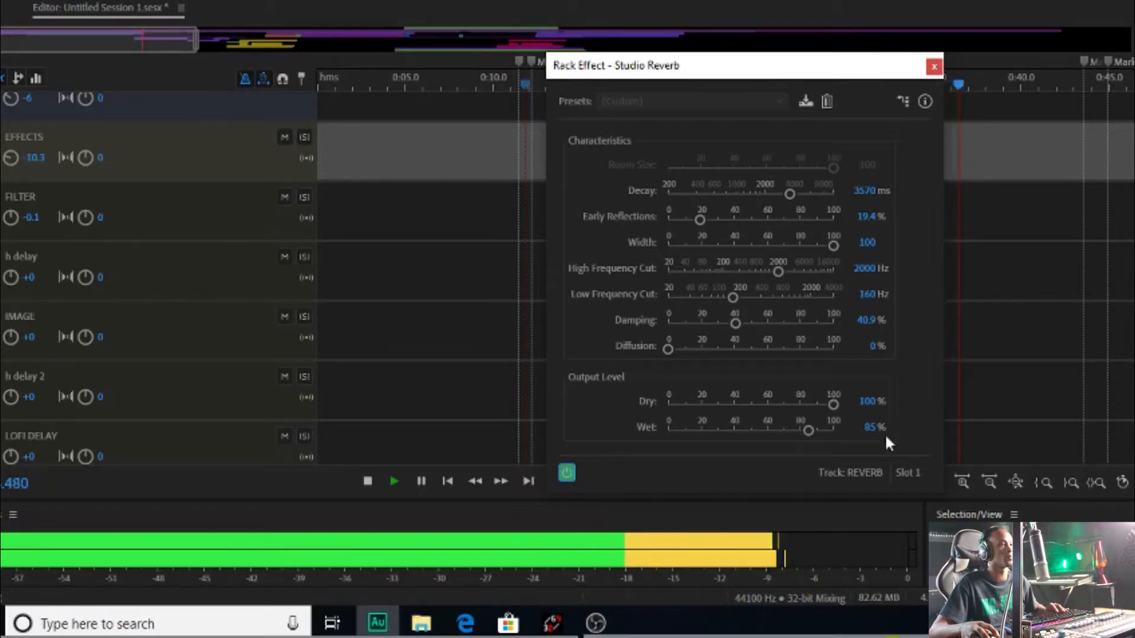
key("space")
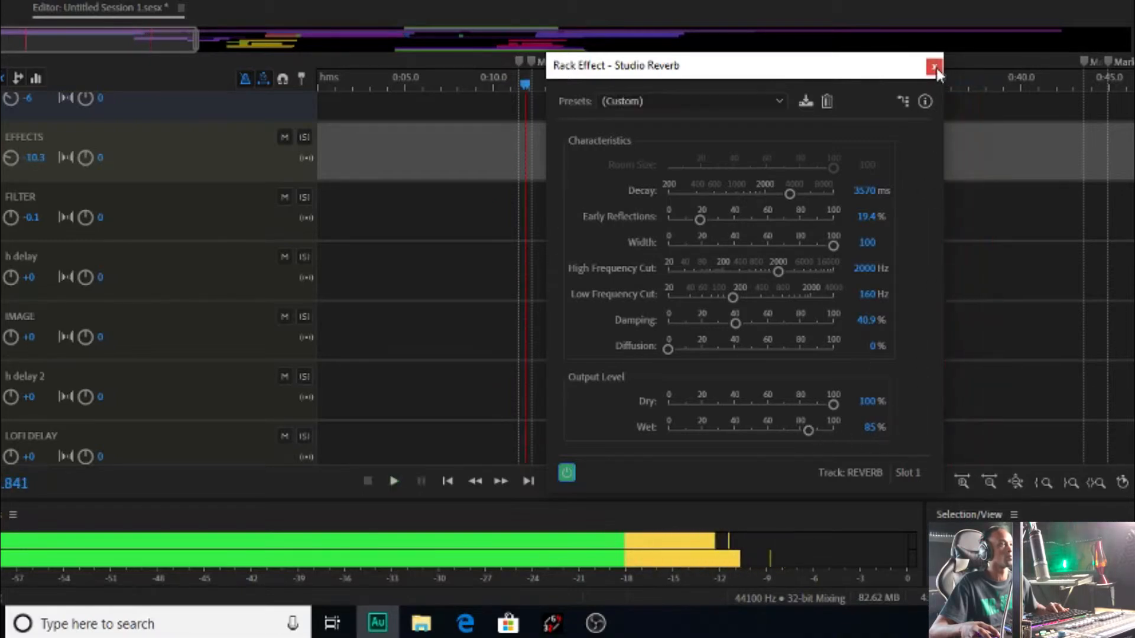
left_click(935, 67)
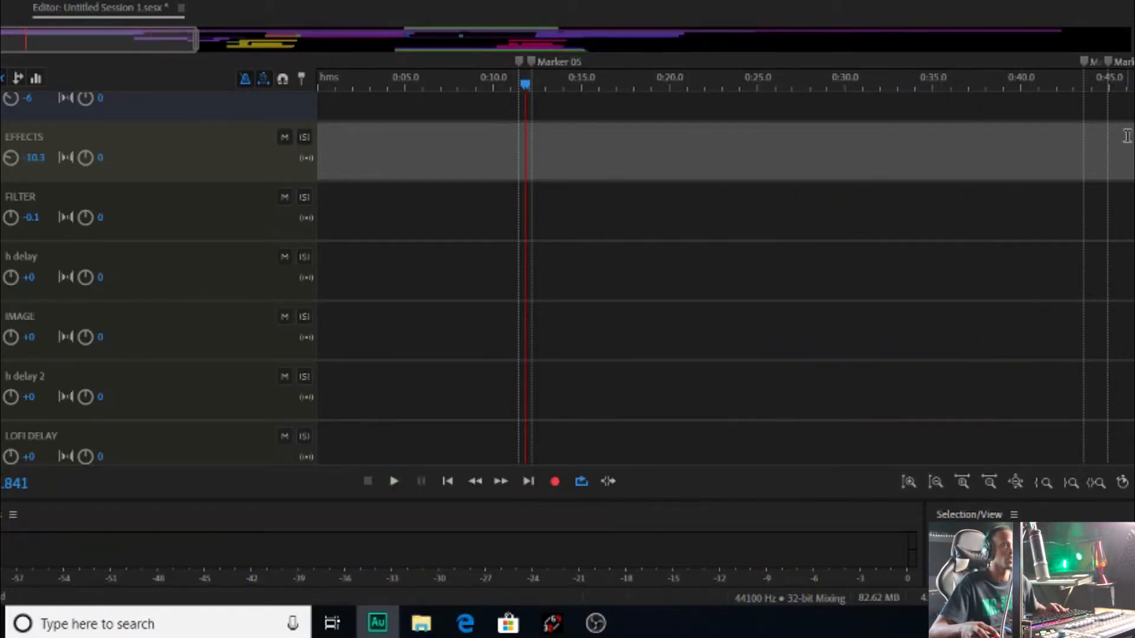
Enlarge the HOOK DUB track to expose its effects rack and save the session
scroll(1127, 136, "down", 10)
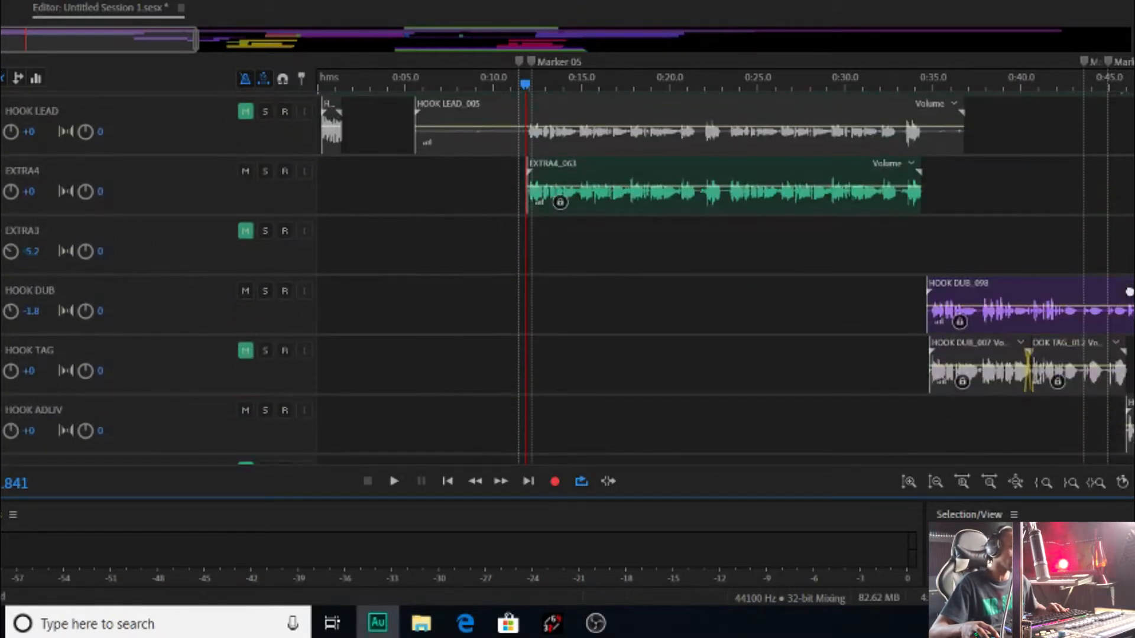
left_click(885, 317)
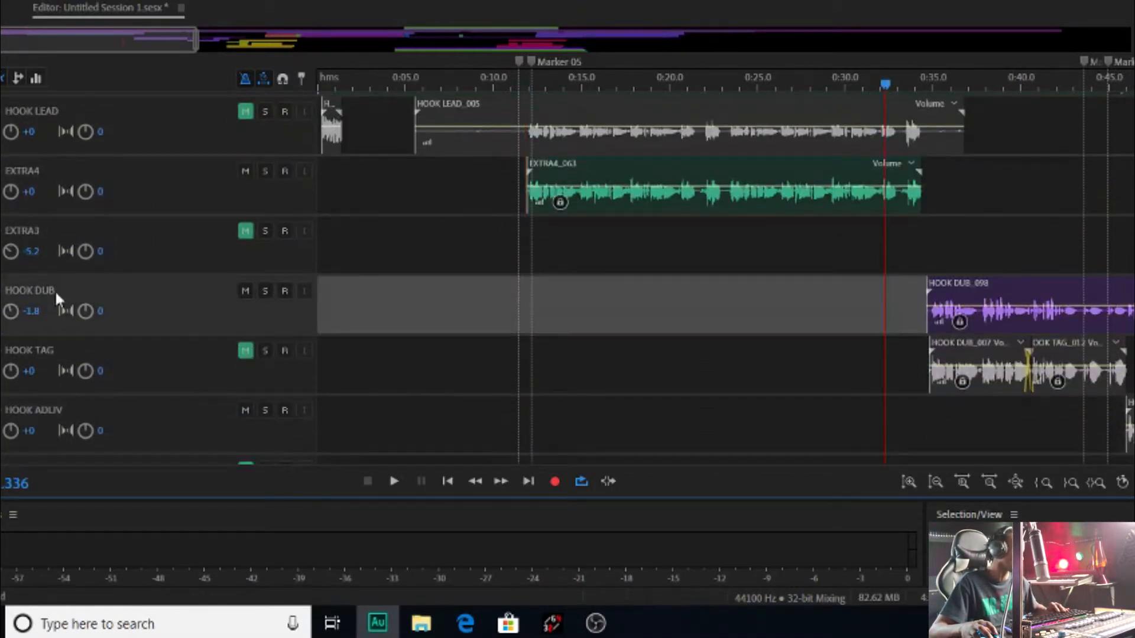
scroll(124, 309, "up", 3)
scroll(131, 320, "up", 2)
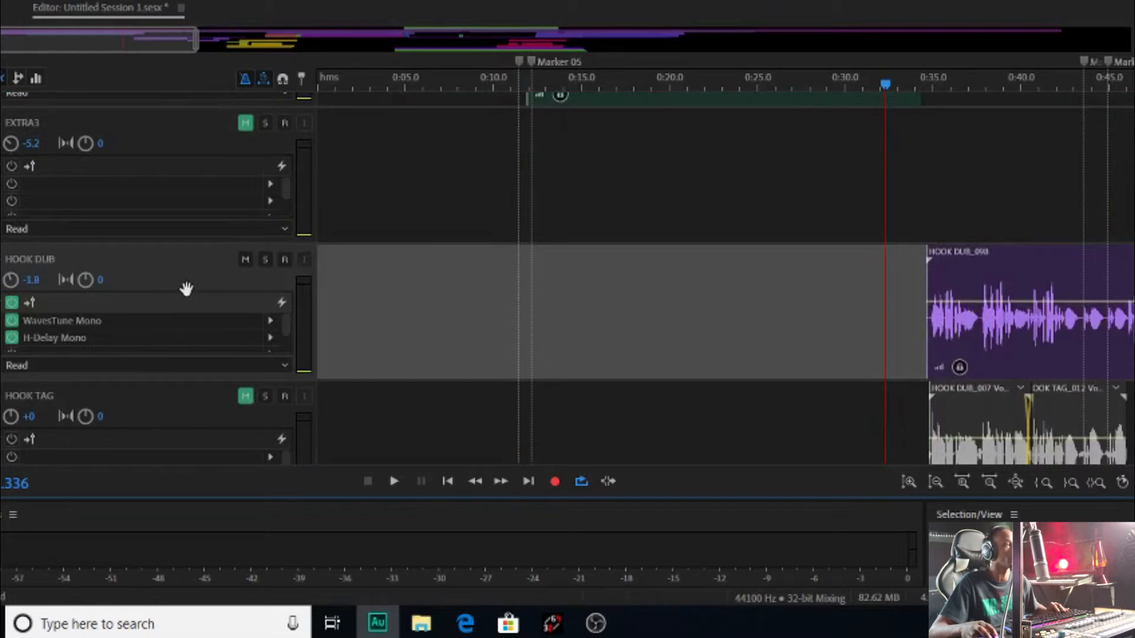
scroll(186, 287, "up", 2)
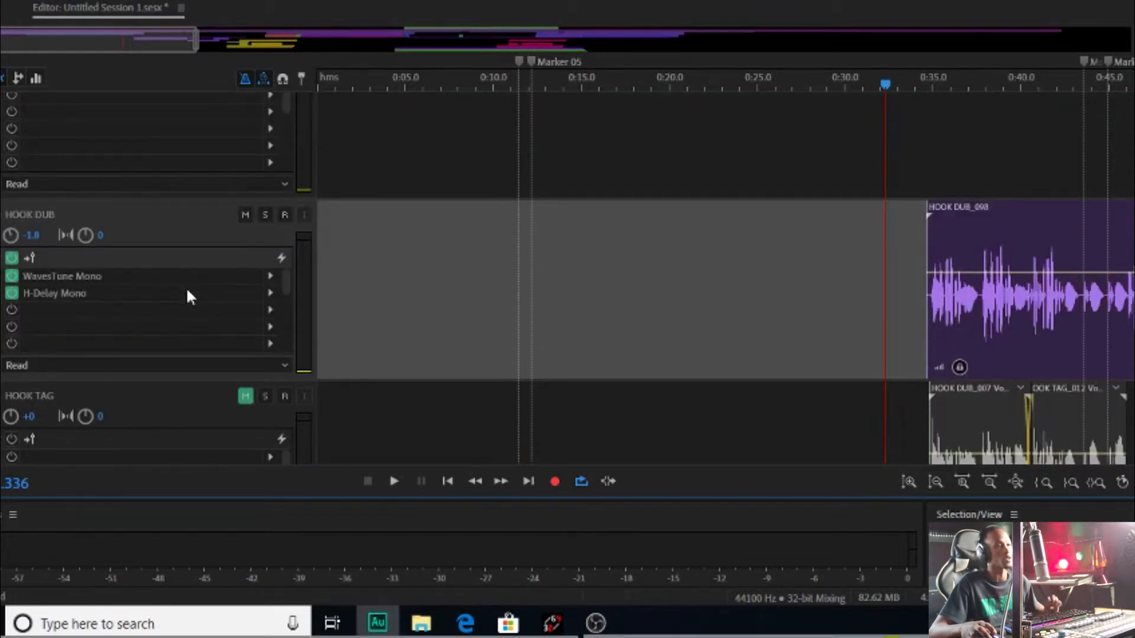
key("ctrl+s")
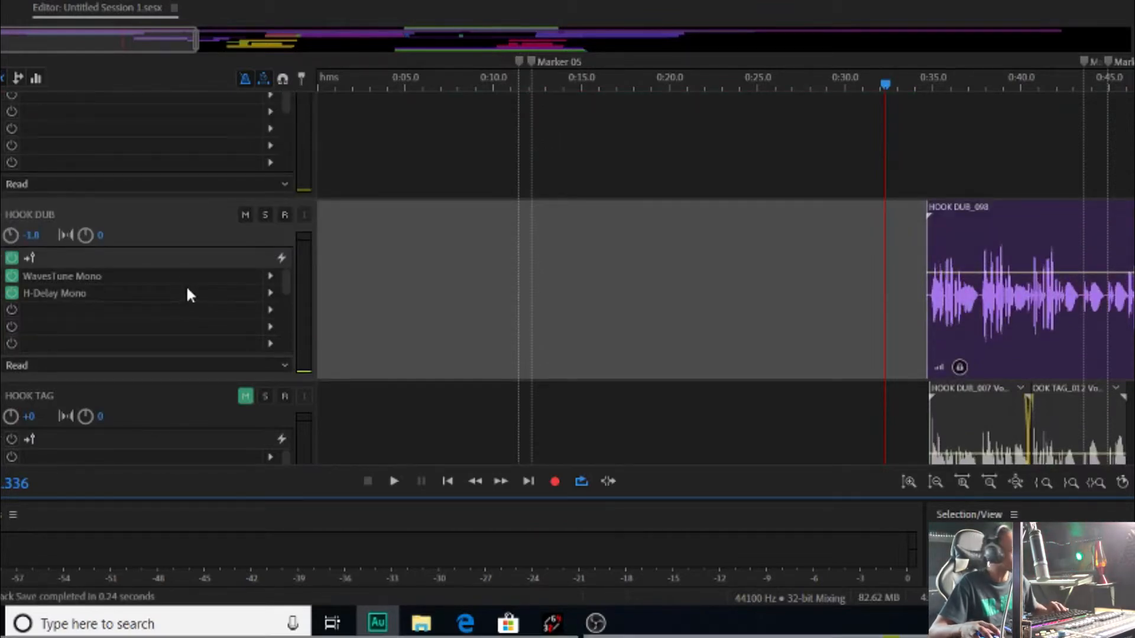
Select the EXTRA4 track and enlarge the track rows to show the effects on EXTRA4 and the neighbouring vocal tracks
scroll(190, 256, "down", 4)
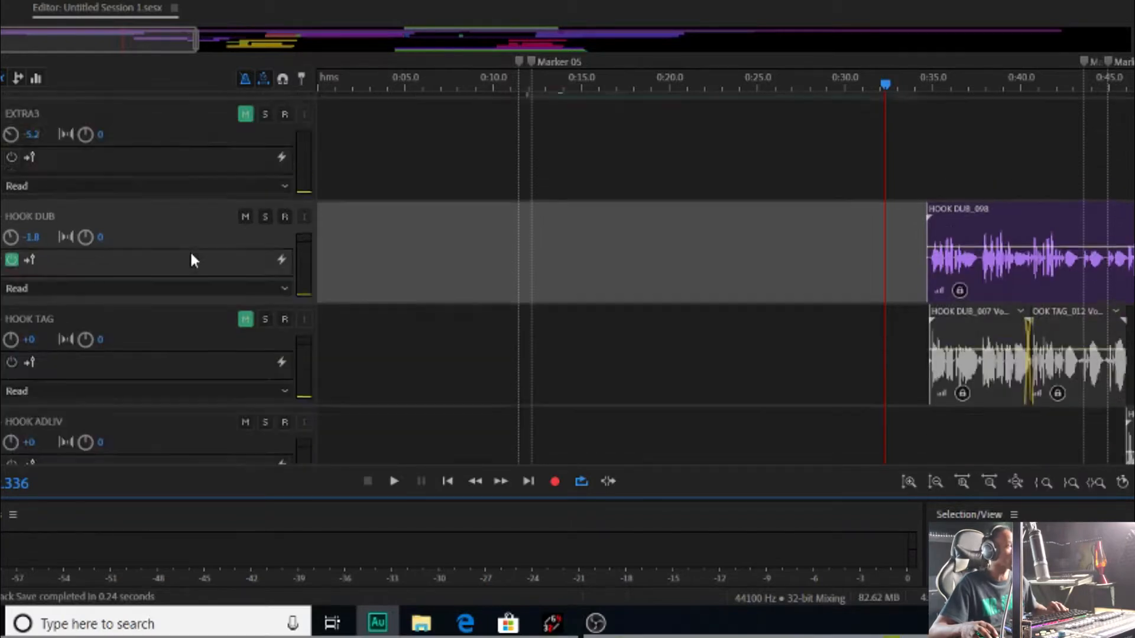
scroll(744, 221, "up", 4)
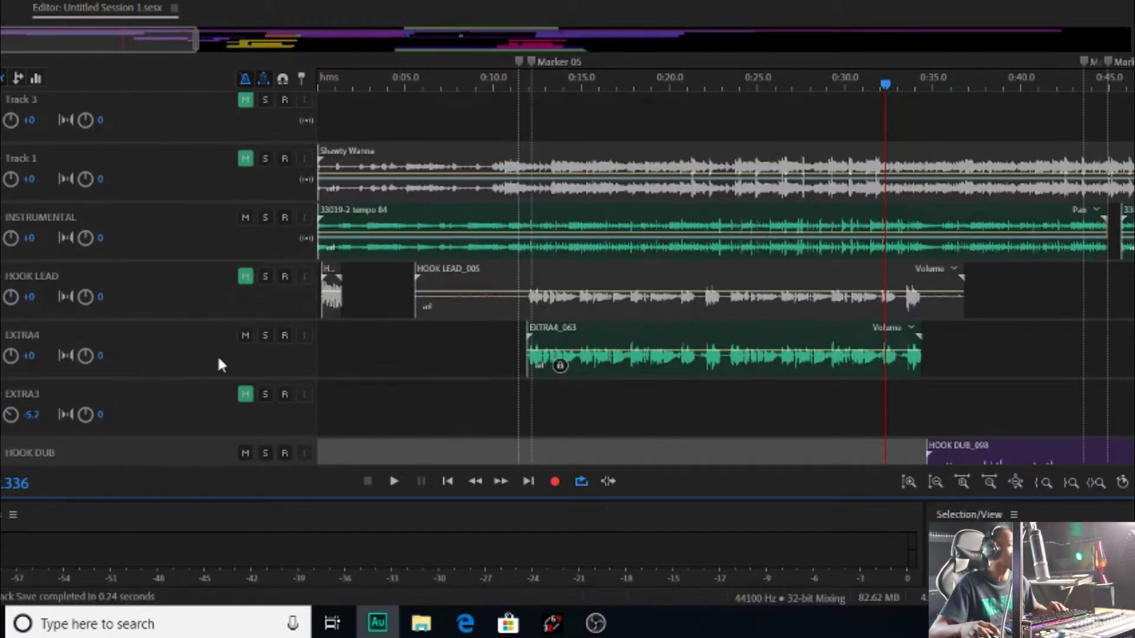
scroll(20, 367, "up", 4)
left_click(312, 367)
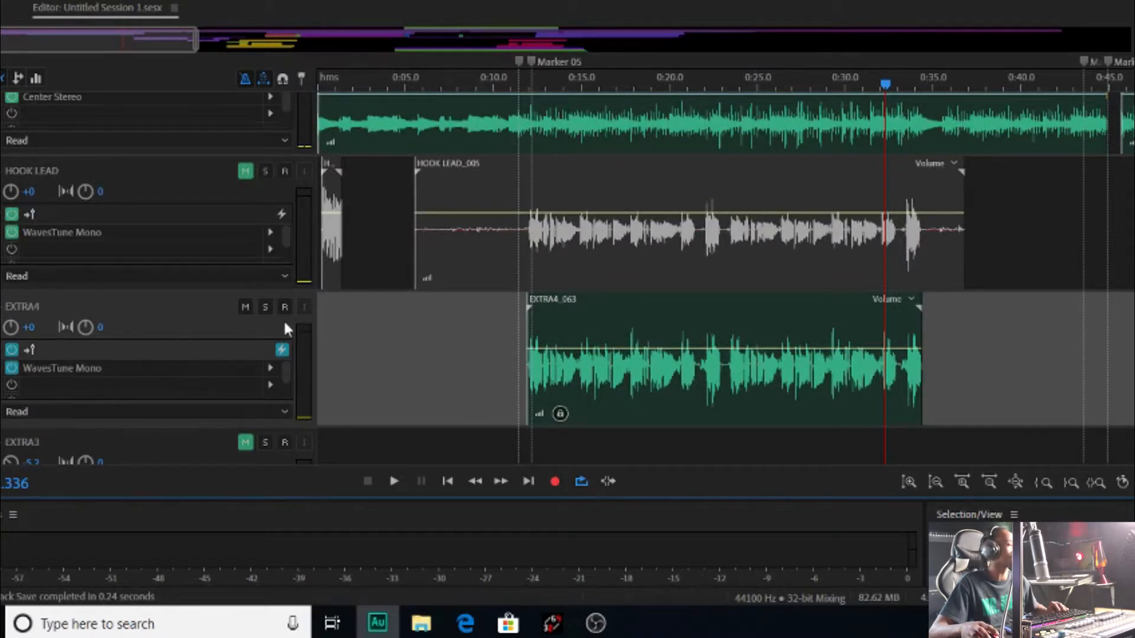
scroll(612, 340, "down", 3)
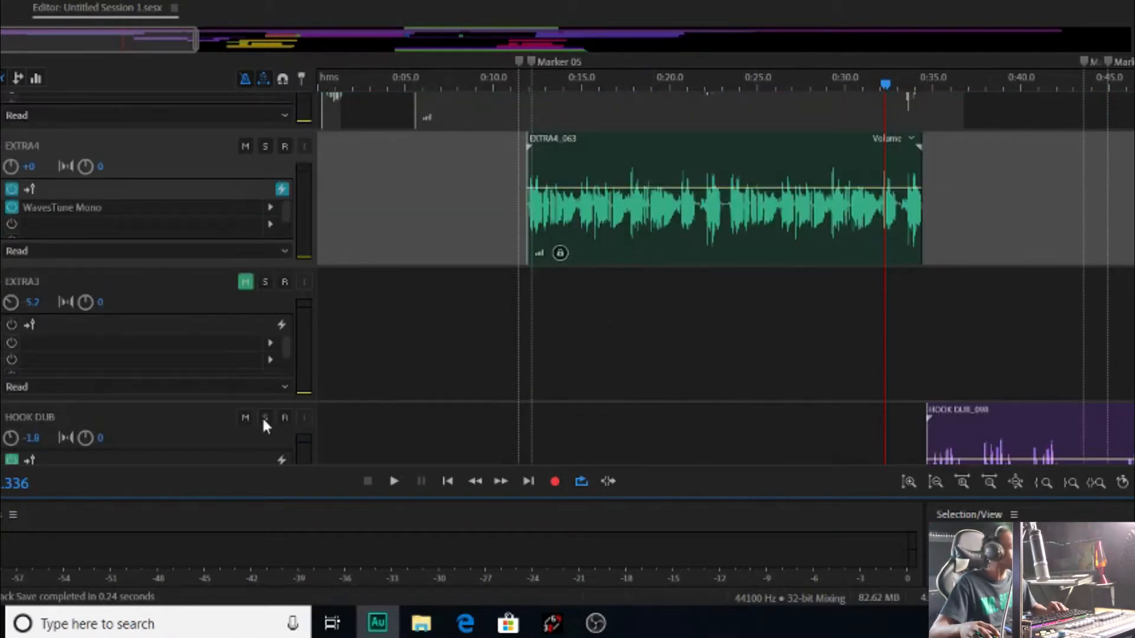
scroll(827, 305, "down", 1)
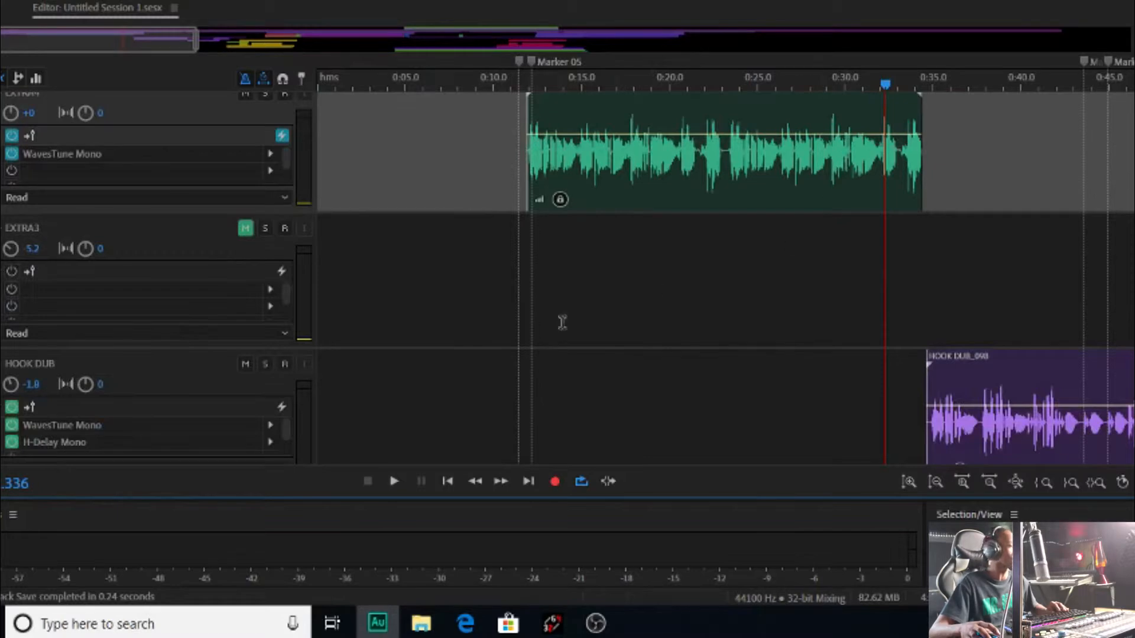
Review the effects racks on the vocal and bus tracks, including HOOK DUB, the delay buses and the EFFECTS bus
left_click(202, 393)
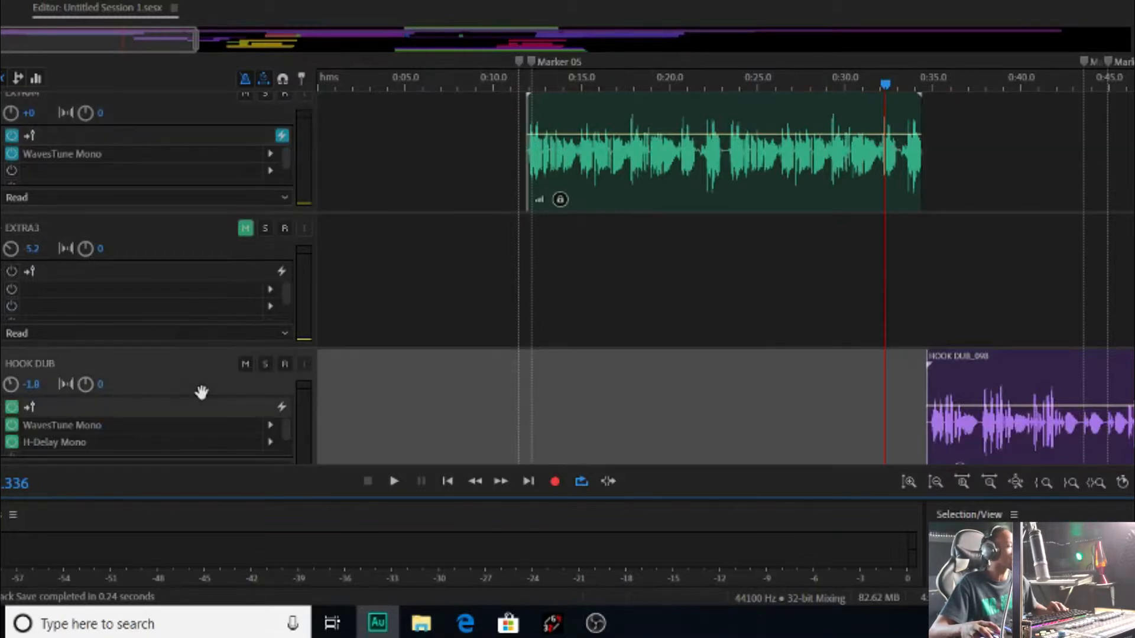
scroll(614, 307, "up", 2)
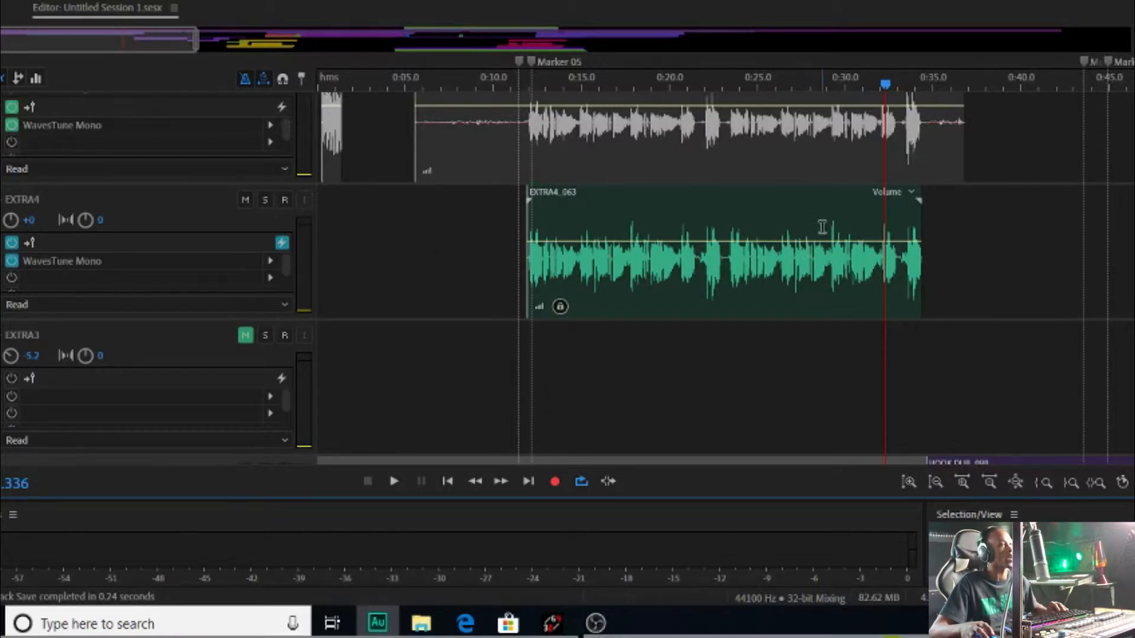
scroll(815, 195, "down", 15)
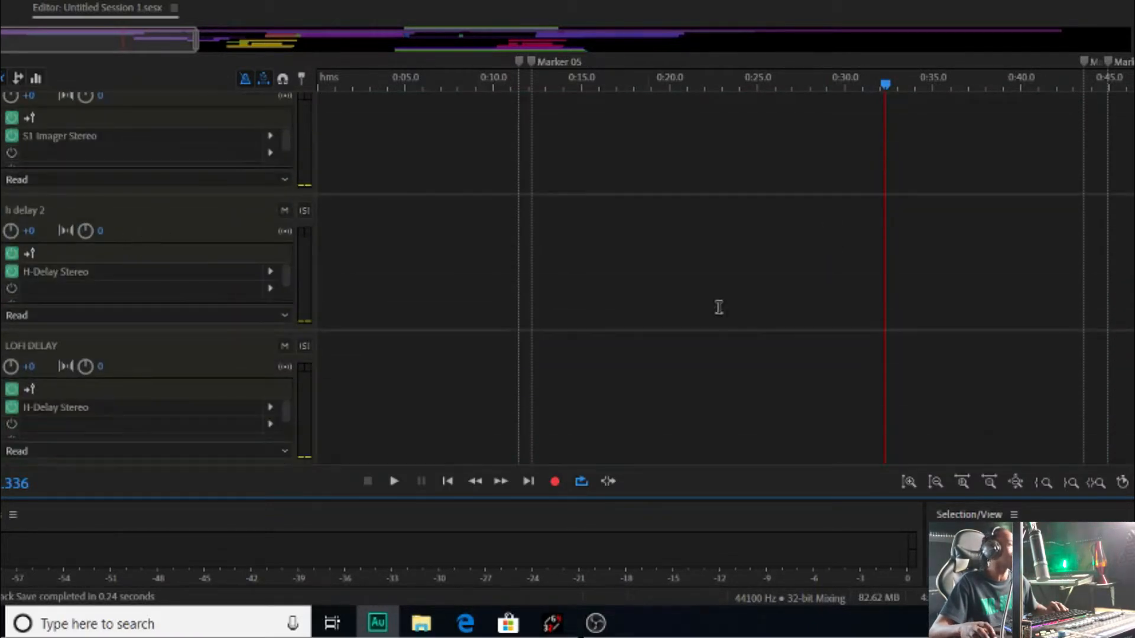
scroll(718, 307, "up", 5)
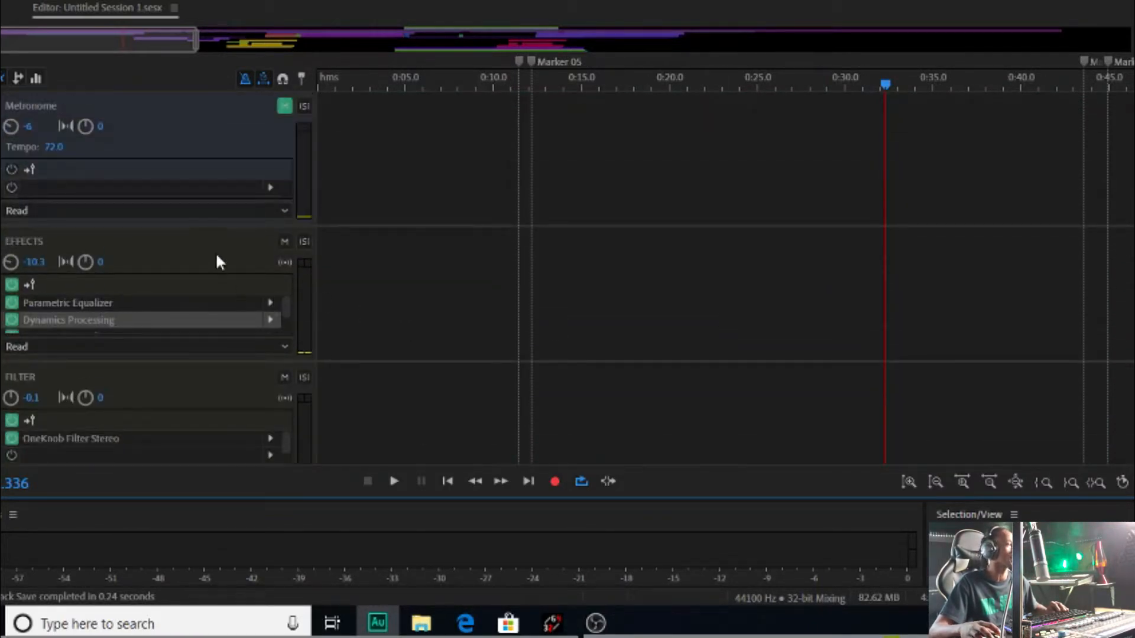
left_click(217, 262)
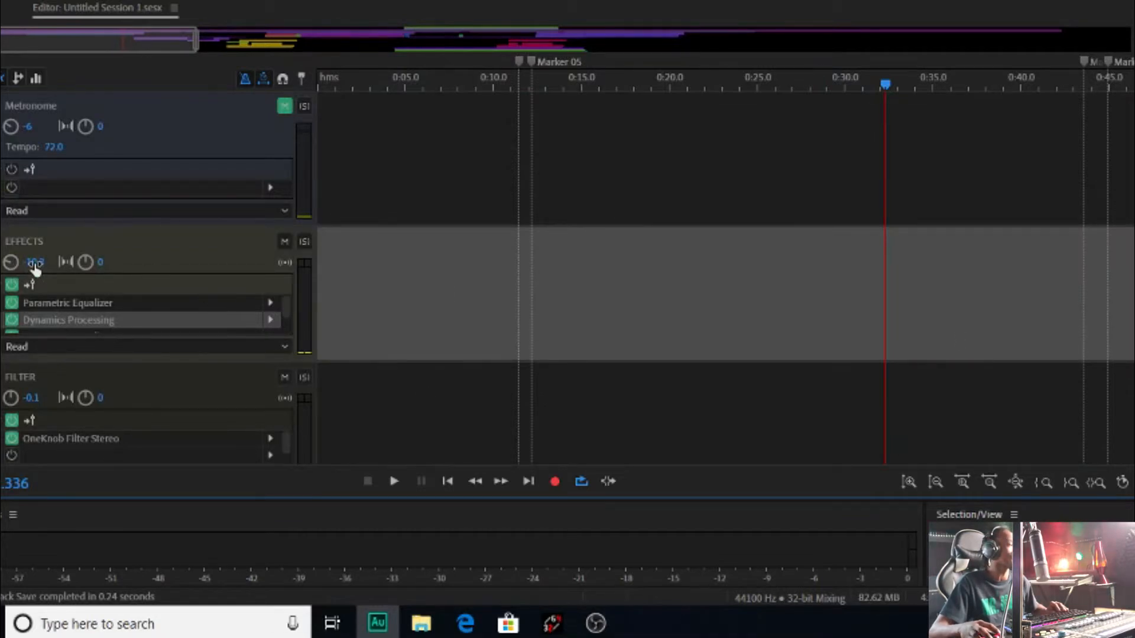
scroll(601, 388, "down", 10)
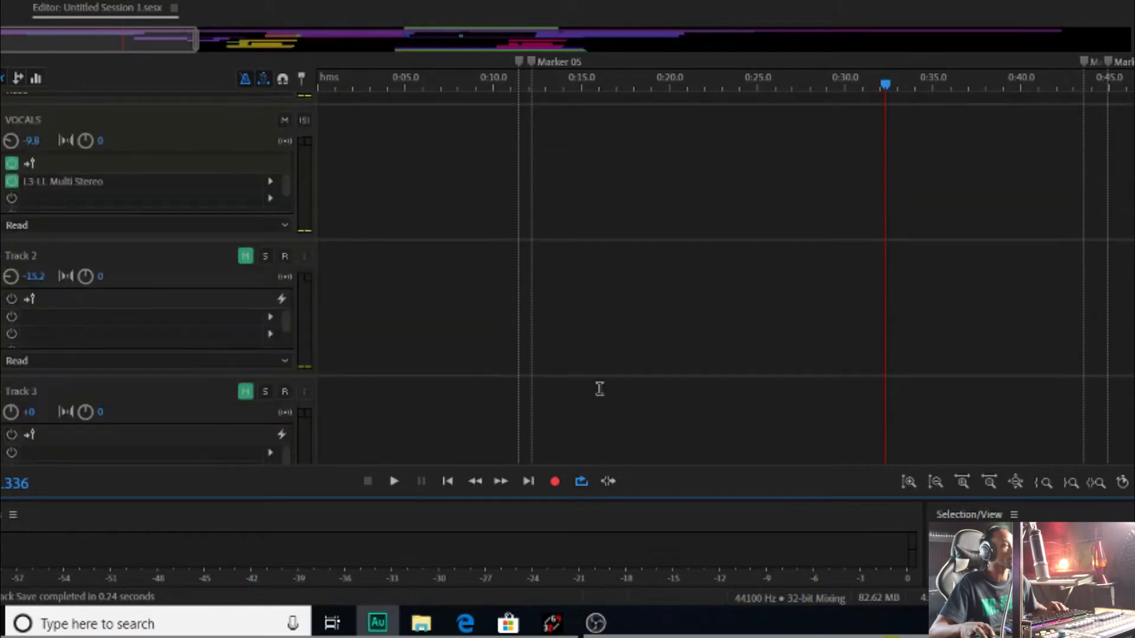
scroll(599, 388, "down", 10)
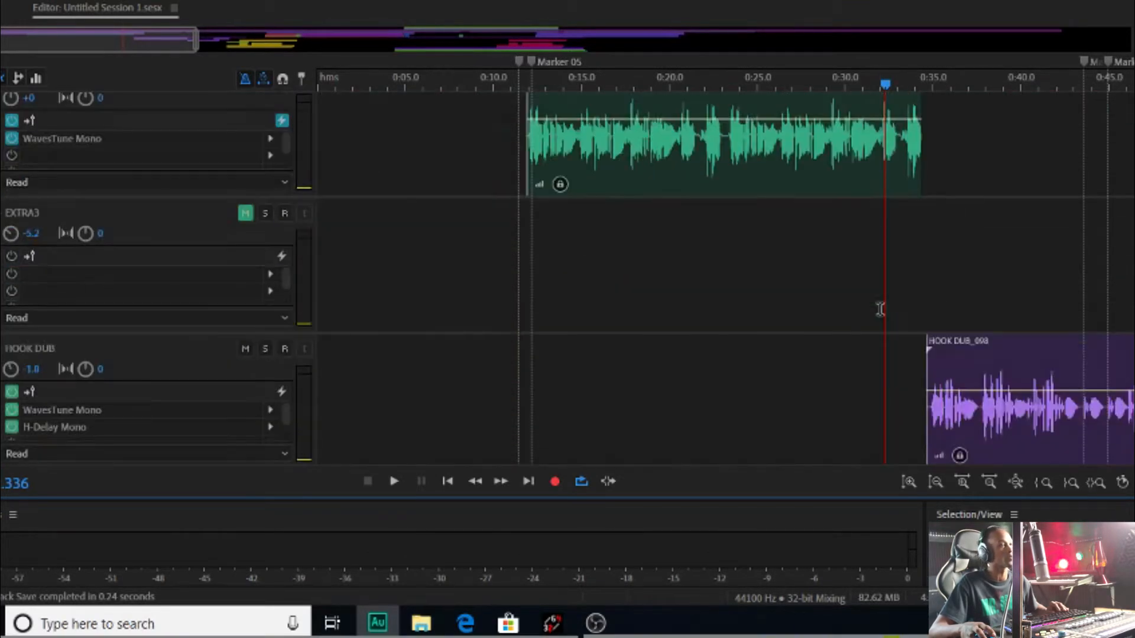
Select the HOOK DUB track and set its volume to 0 dB
scroll(896, 251, "down", 2)
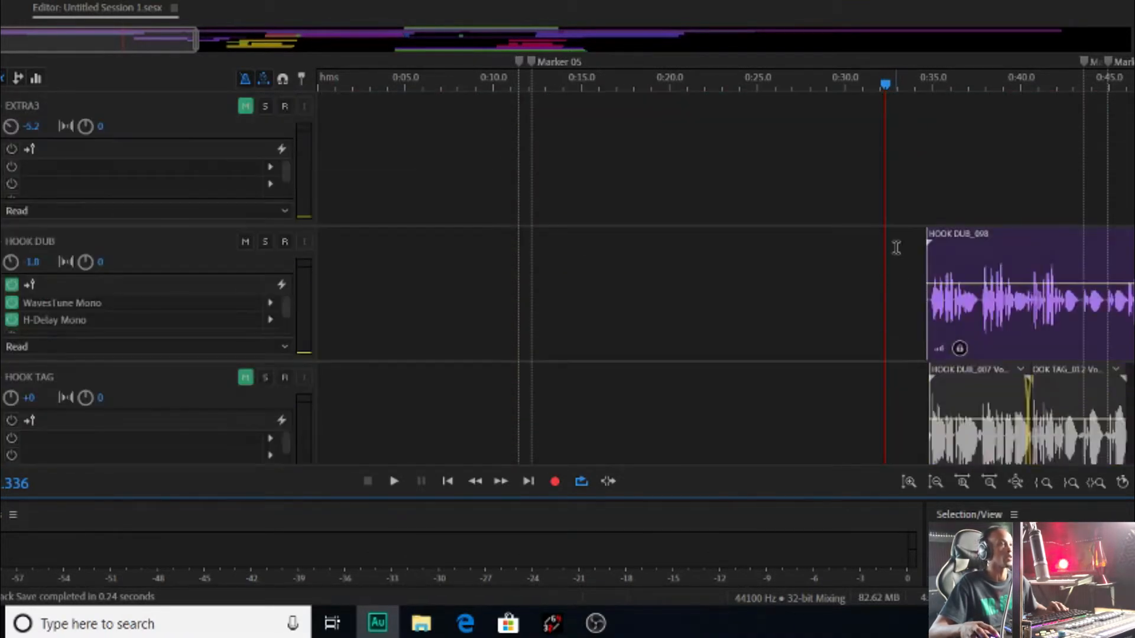
left_click(894, 247)
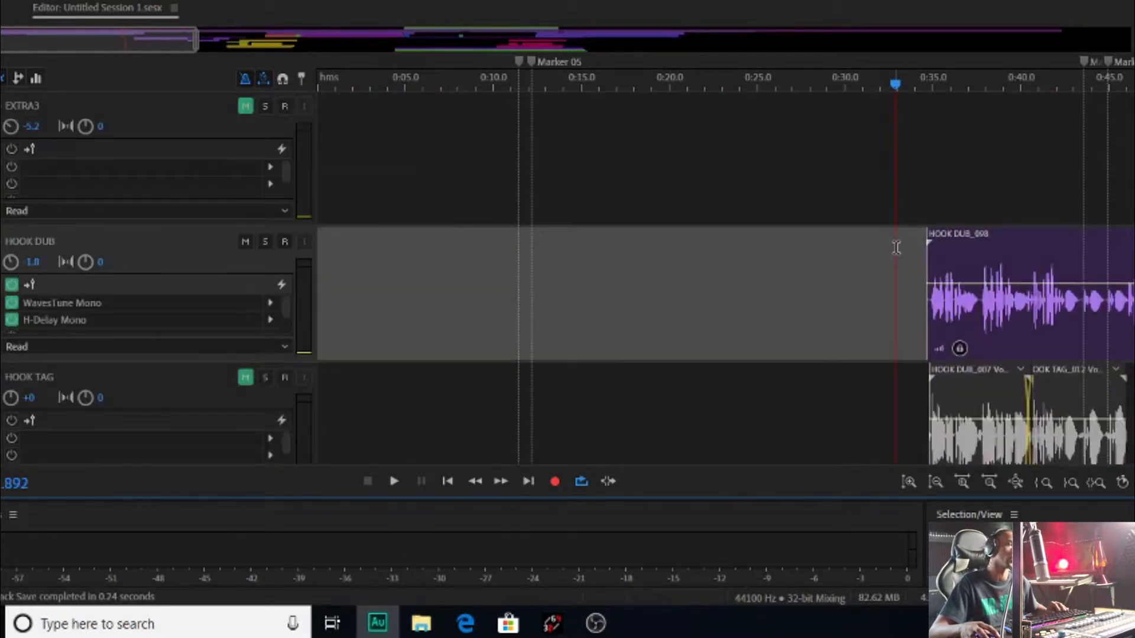
left_click(34, 263)
type("0")
key("Return")
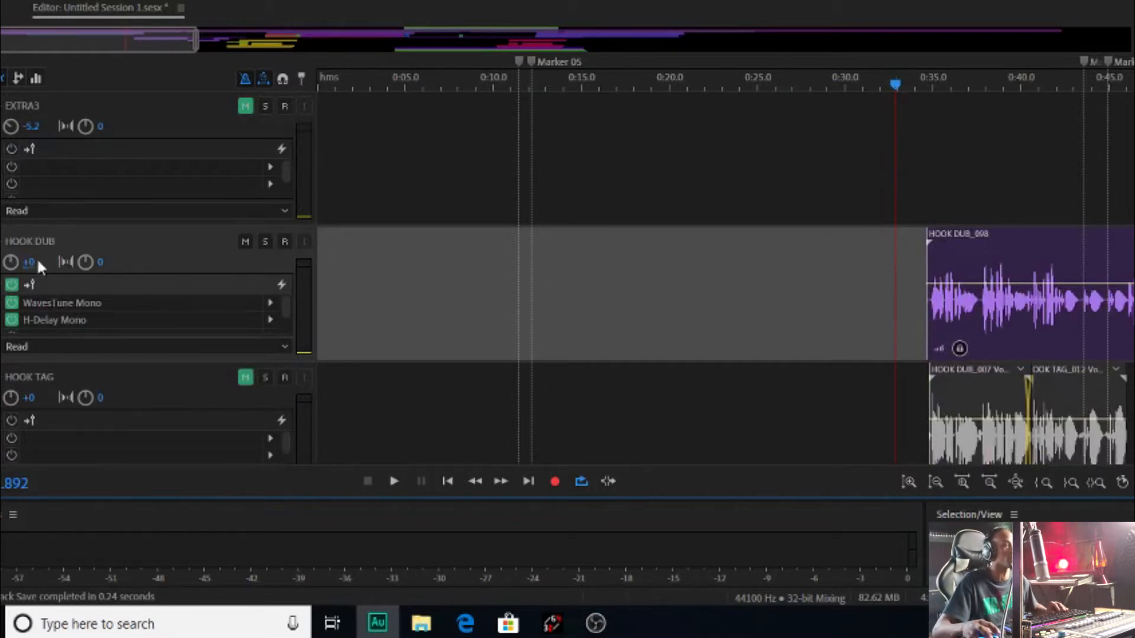
Zoom out the timeline, audition the mix from just before the first HOOK DUB clip, and stop playback
left_click(852, 274)
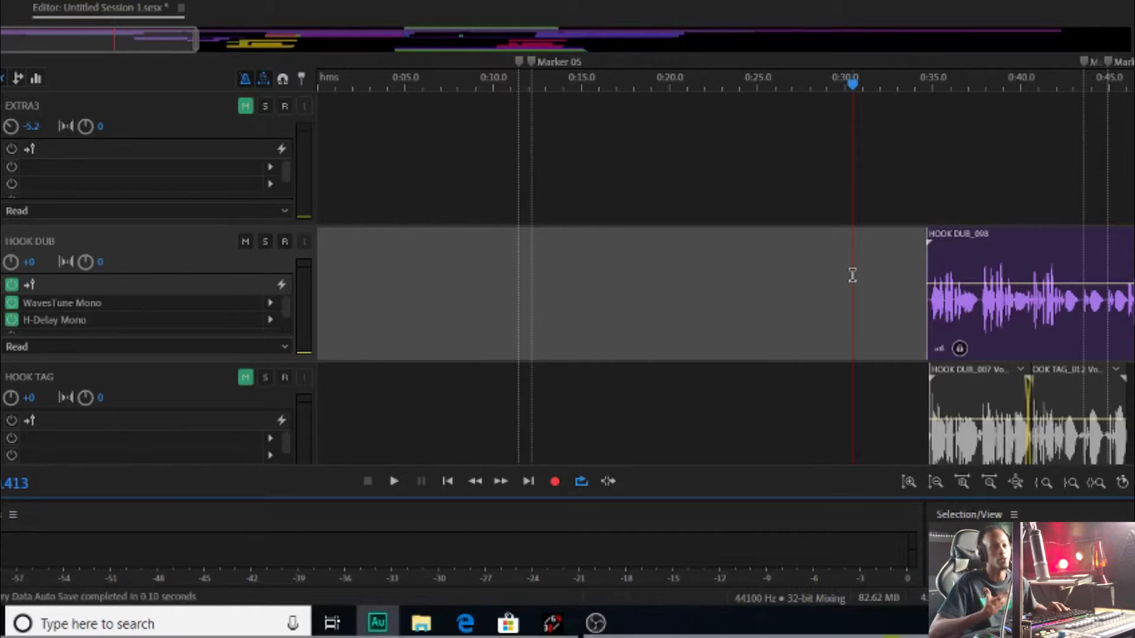
scroll(839, 274, "down", 2)
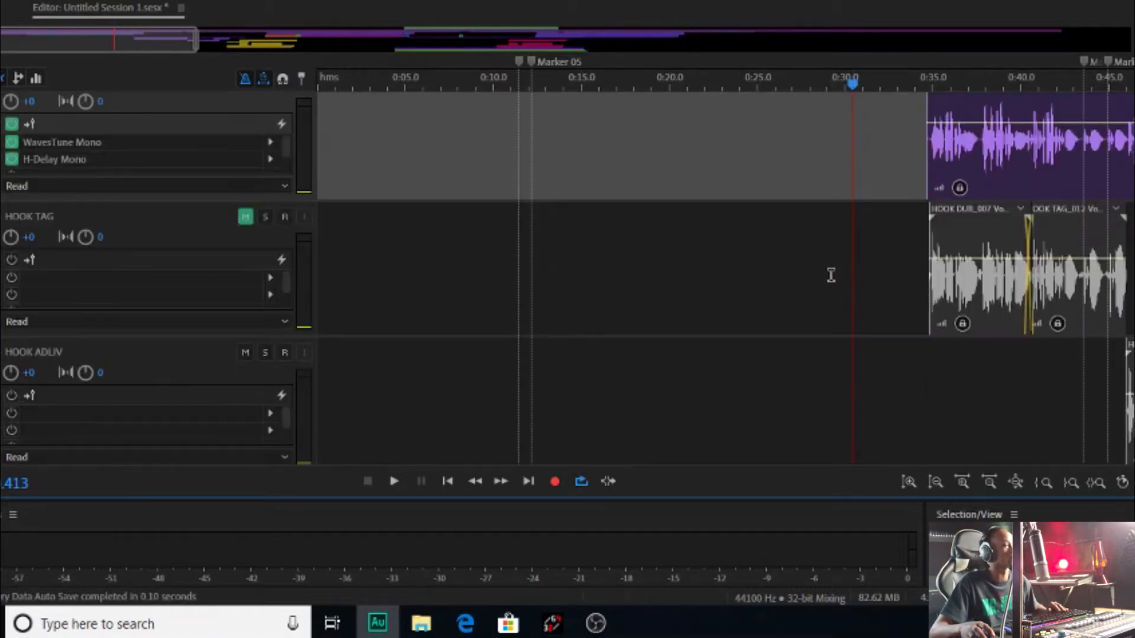
scroll(830, 275, "up", 3)
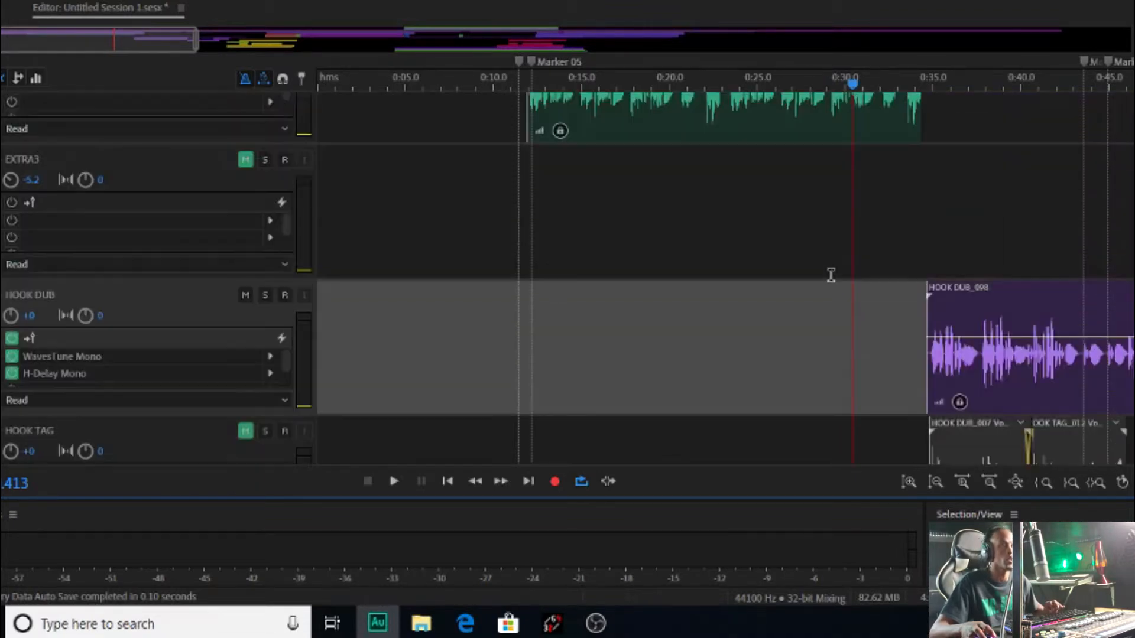
left_click(988, 482)
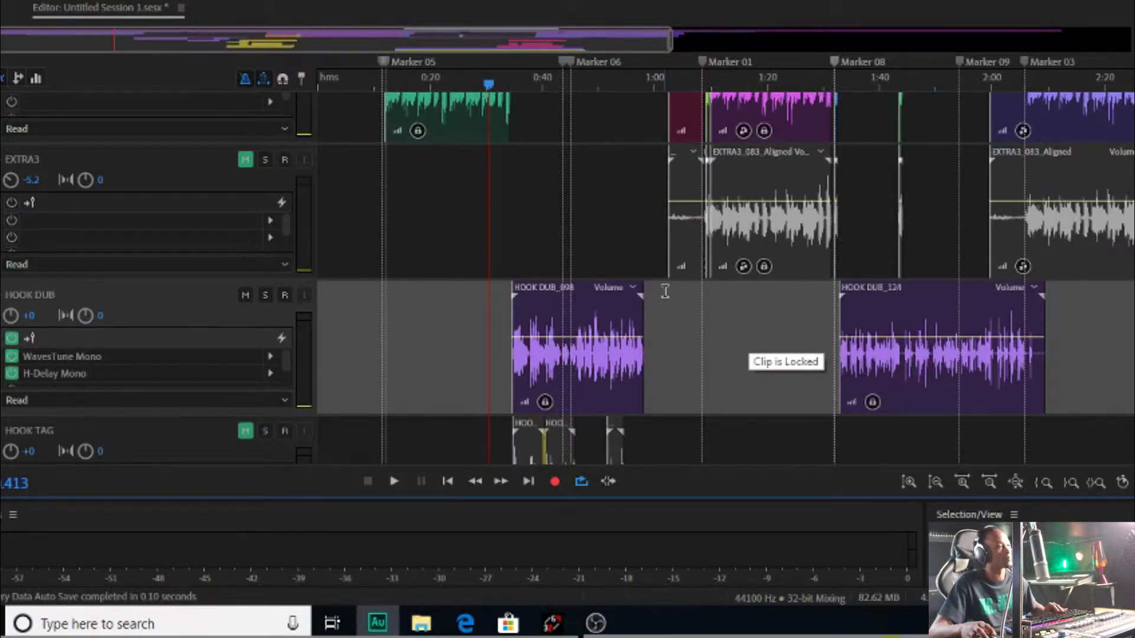
key("space")
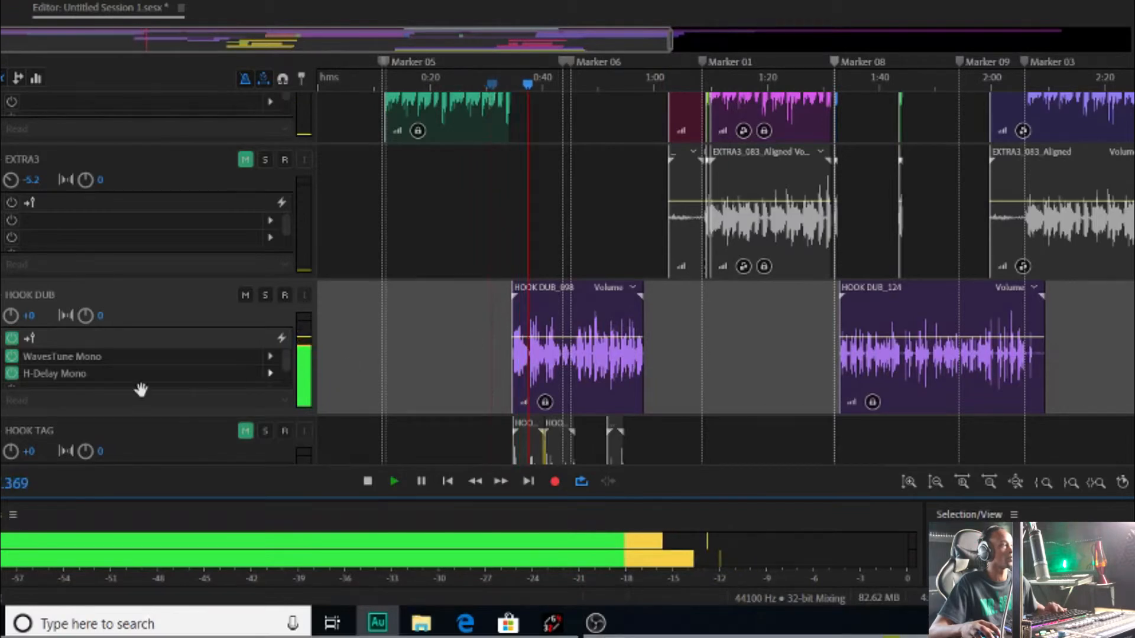
key("space")
Open H-Delay Mono on the HOOK DUB track, place the playhead at its first clip, and set the delay time to 352 ms
double_click(150, 373)
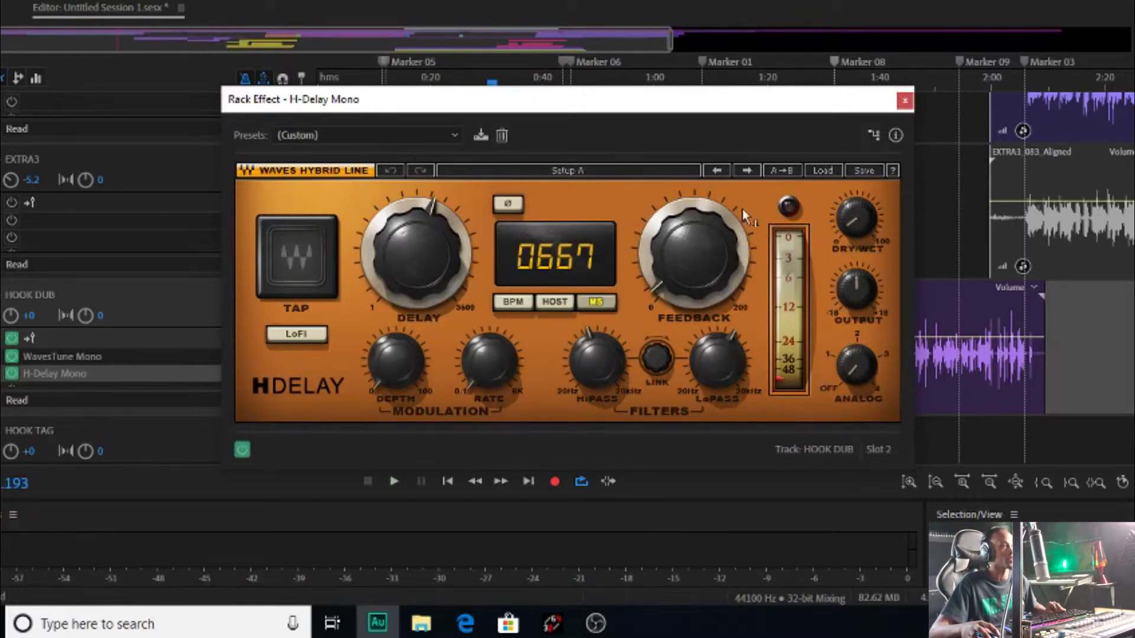
left_click_drag(749, 115, 1130, 302)
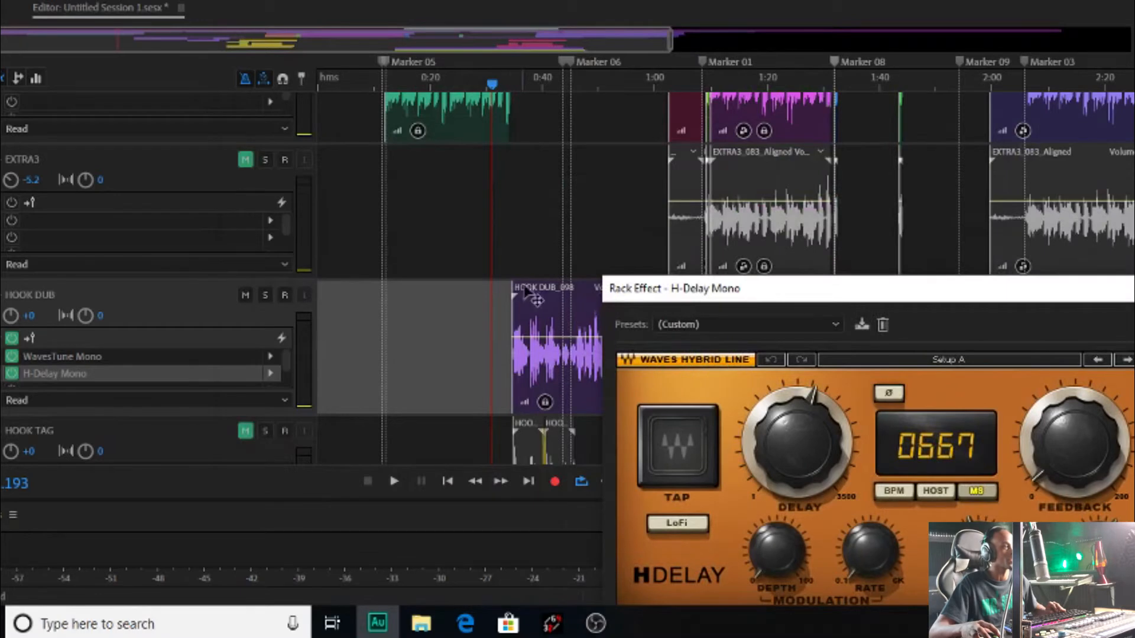
left_click(511, 269)
left_click_drag(880, 290, 591, 121)
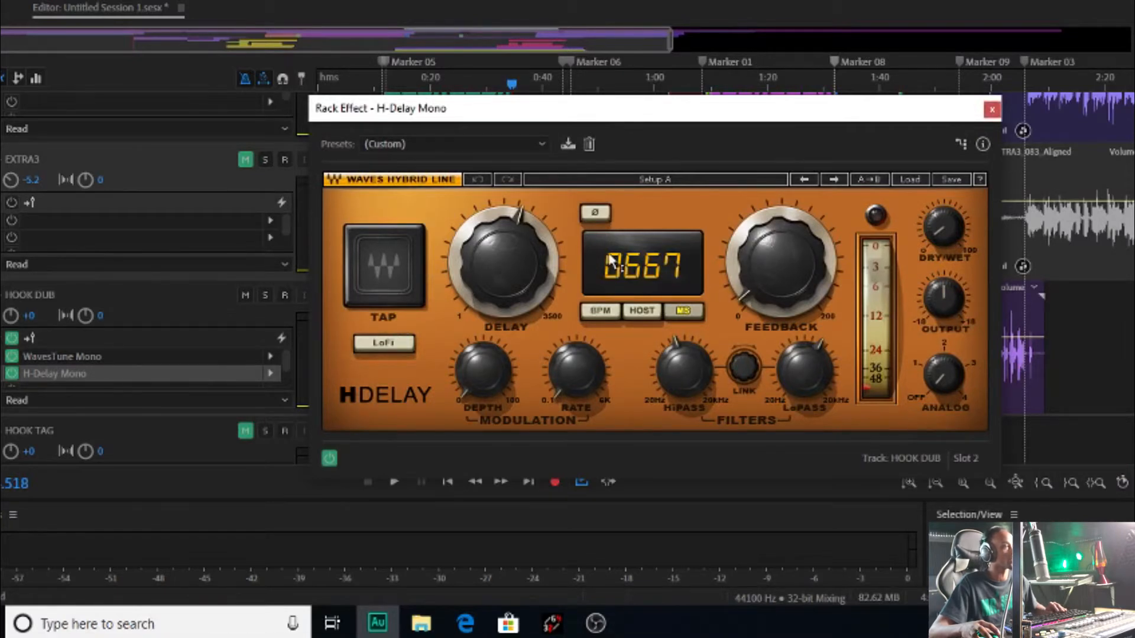
left_click(508, 264)
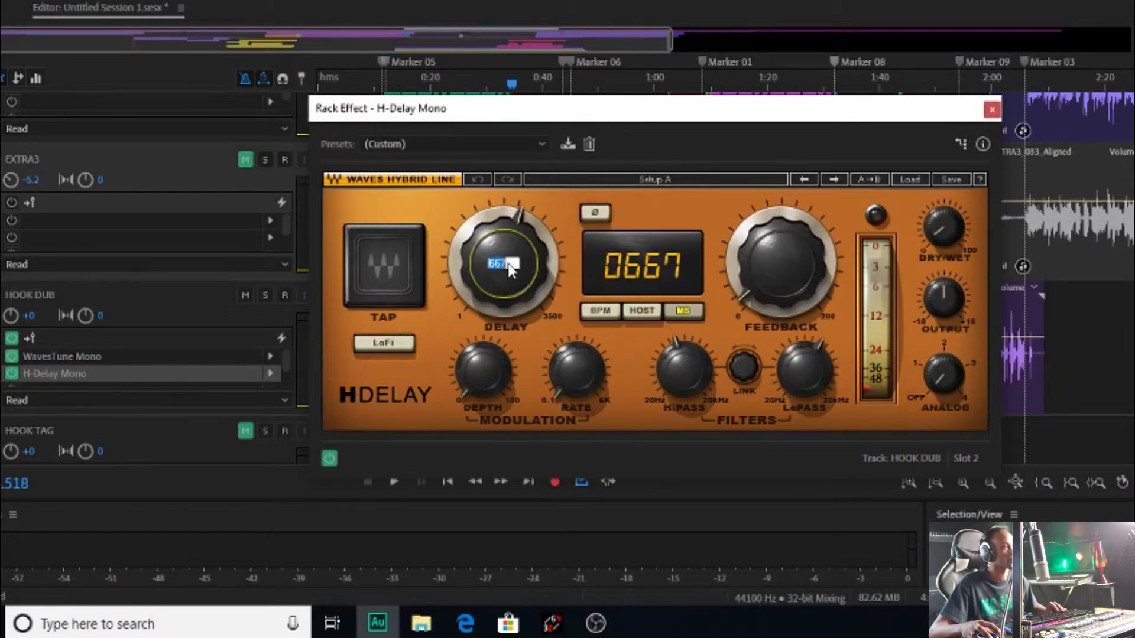
type("3")
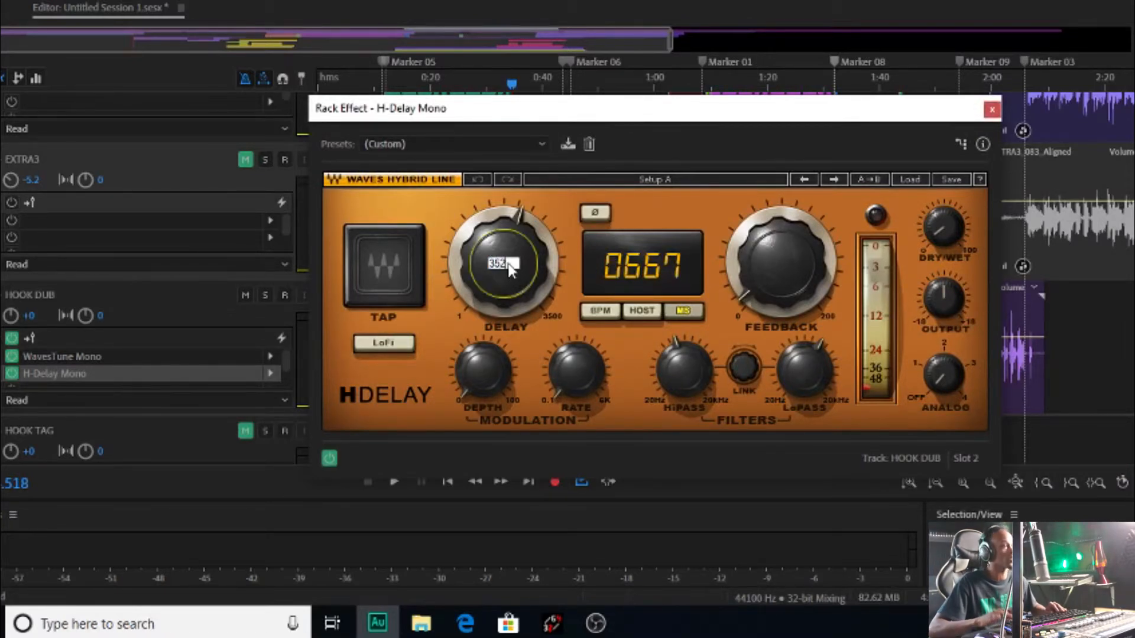
type("52")
key("Return")
Play the HOOK DUB section to audition the H-Delay setting in the mix, and close the effect window
key("space")
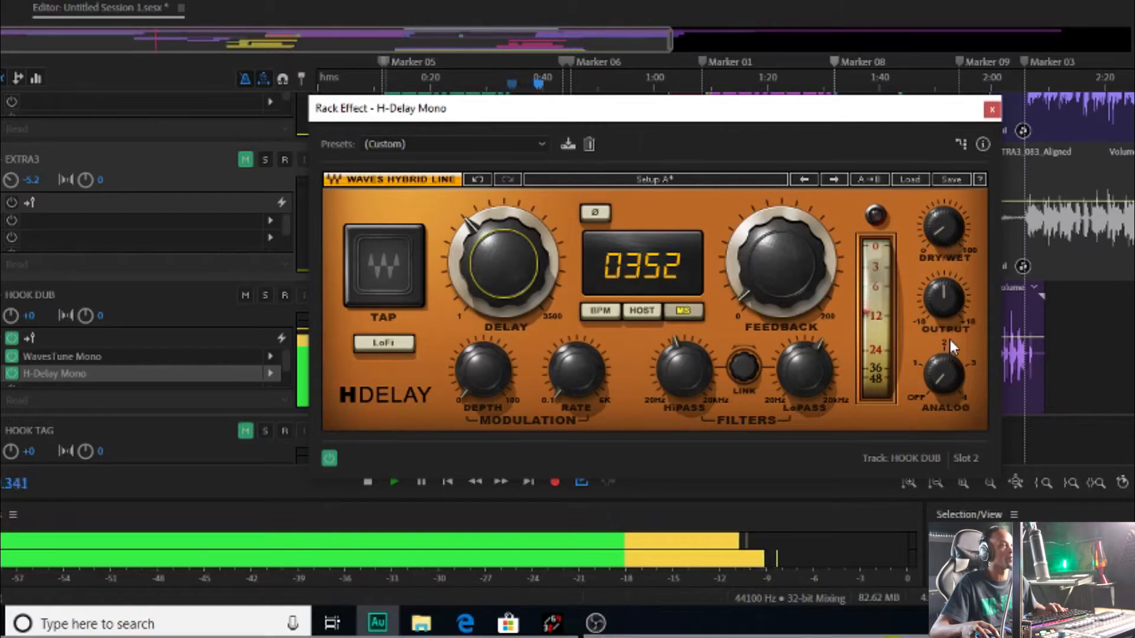
left_click(944, 236)
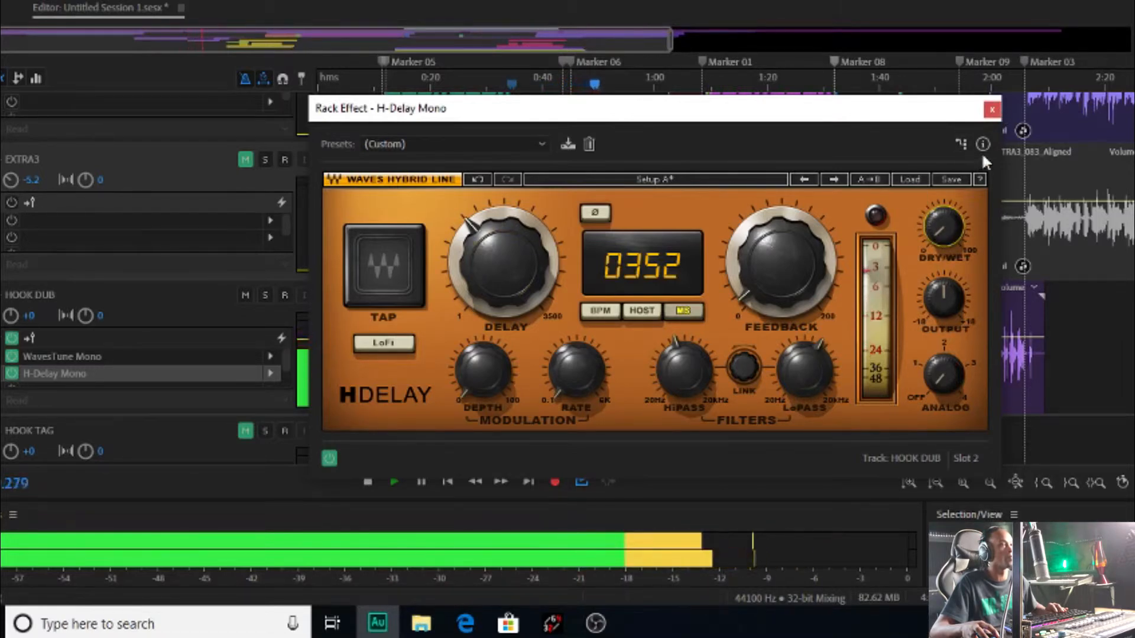
left_click(992, 109)
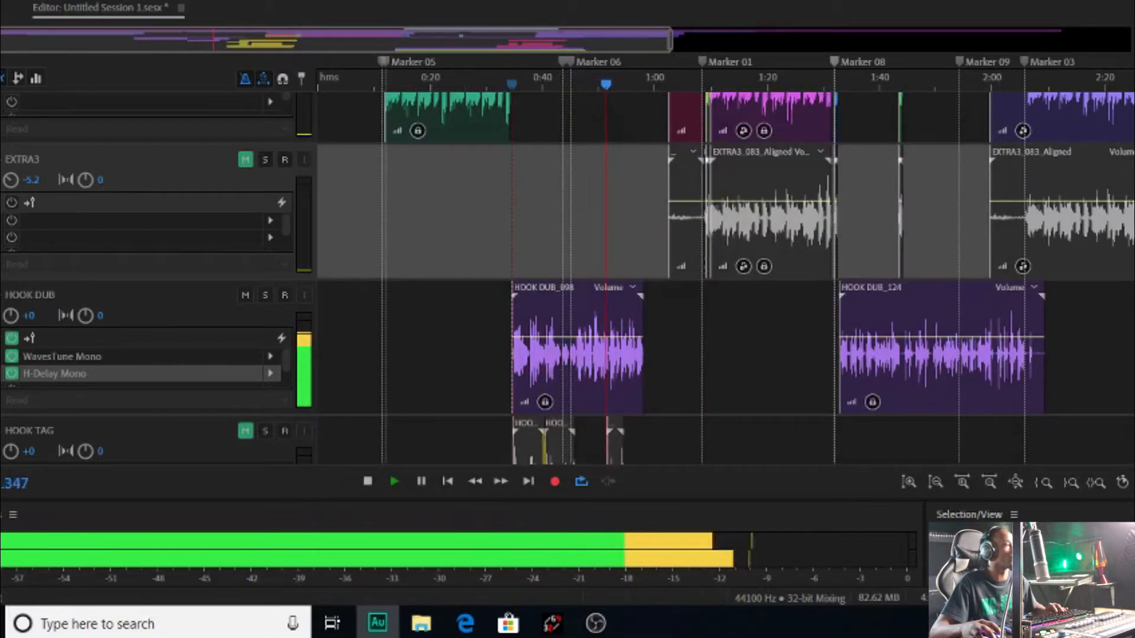
Move the HOOK DUB track directly between EXTRA4 and EXTRA3 during playback, adjust the track row heights, and stop playback
left_click_drag(80, 202, 101, 187)
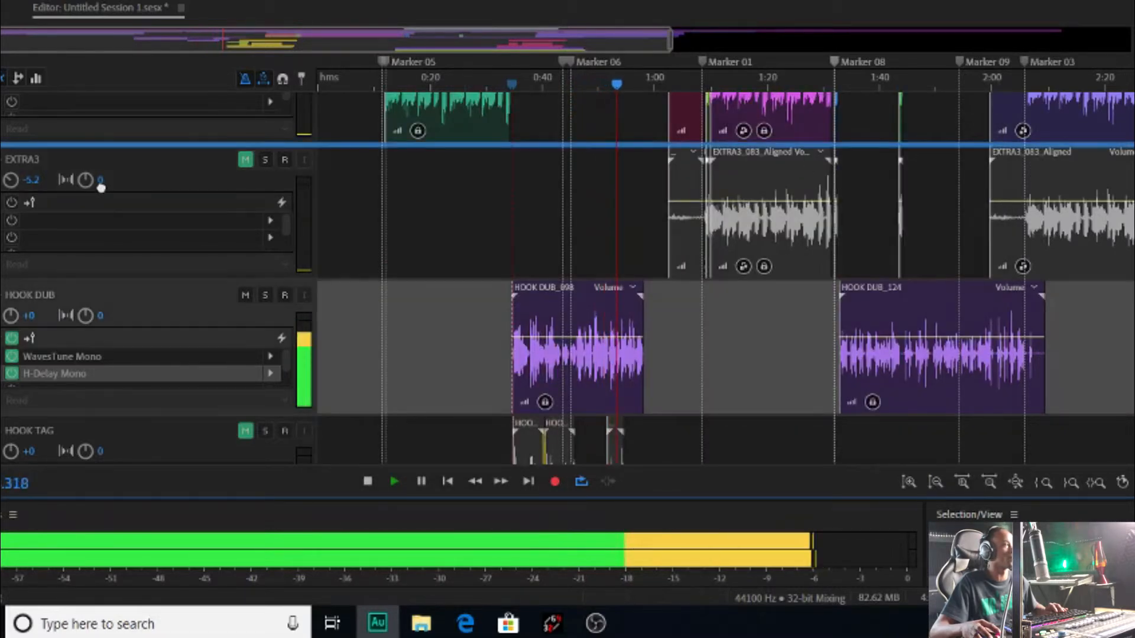
scroll(679, 230, "up", 2)
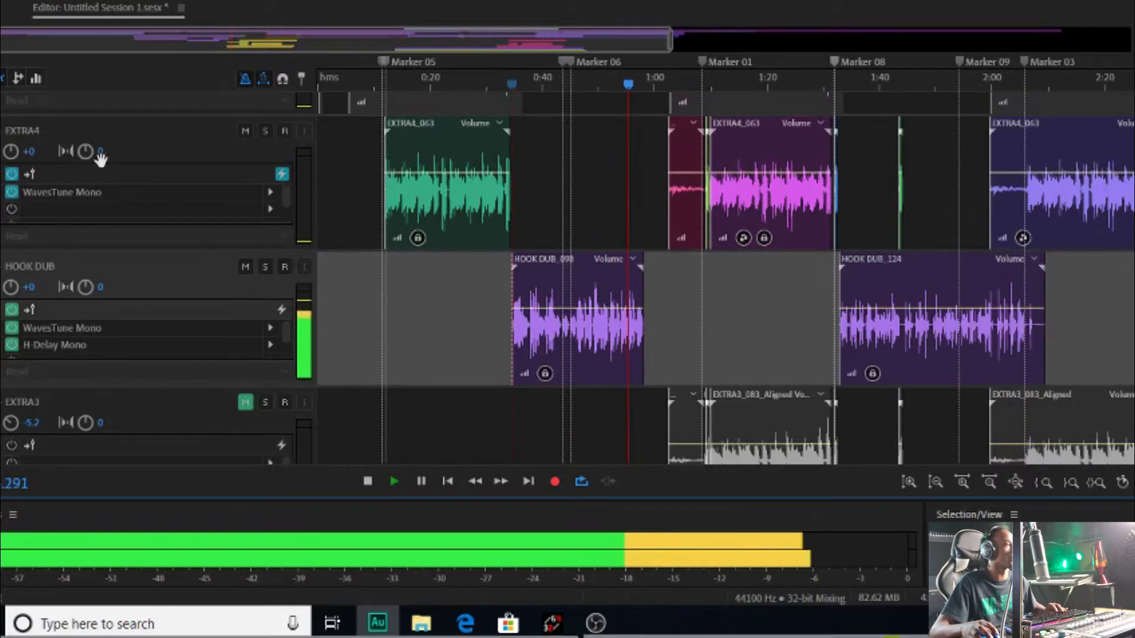
scroll(70, 342, "up", 2)
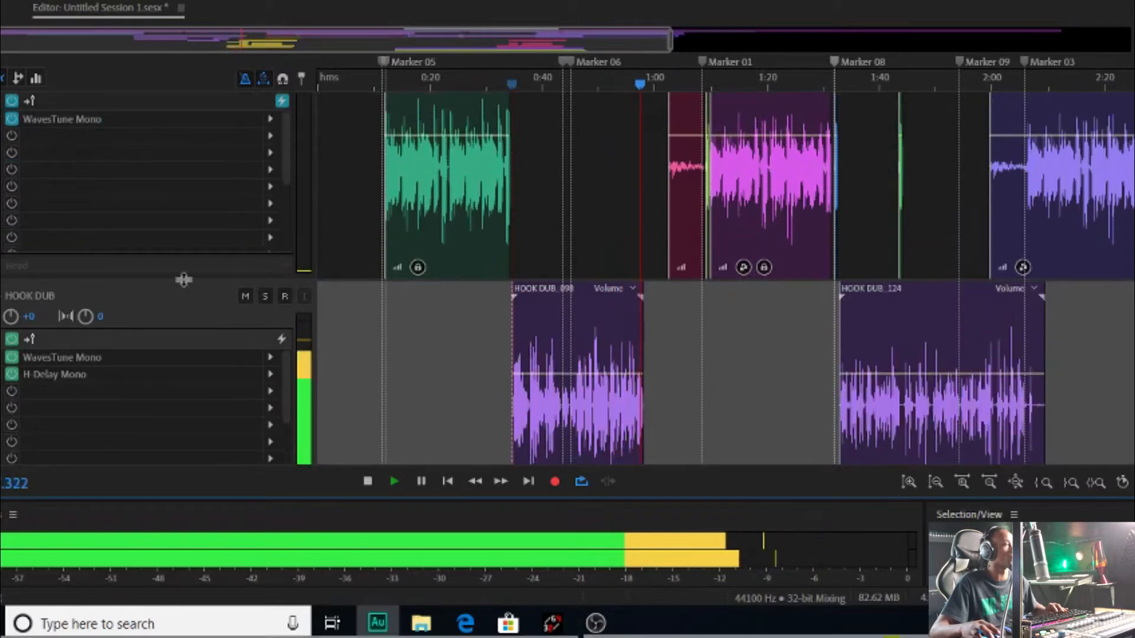
scroll(152, 224, "down", 2)
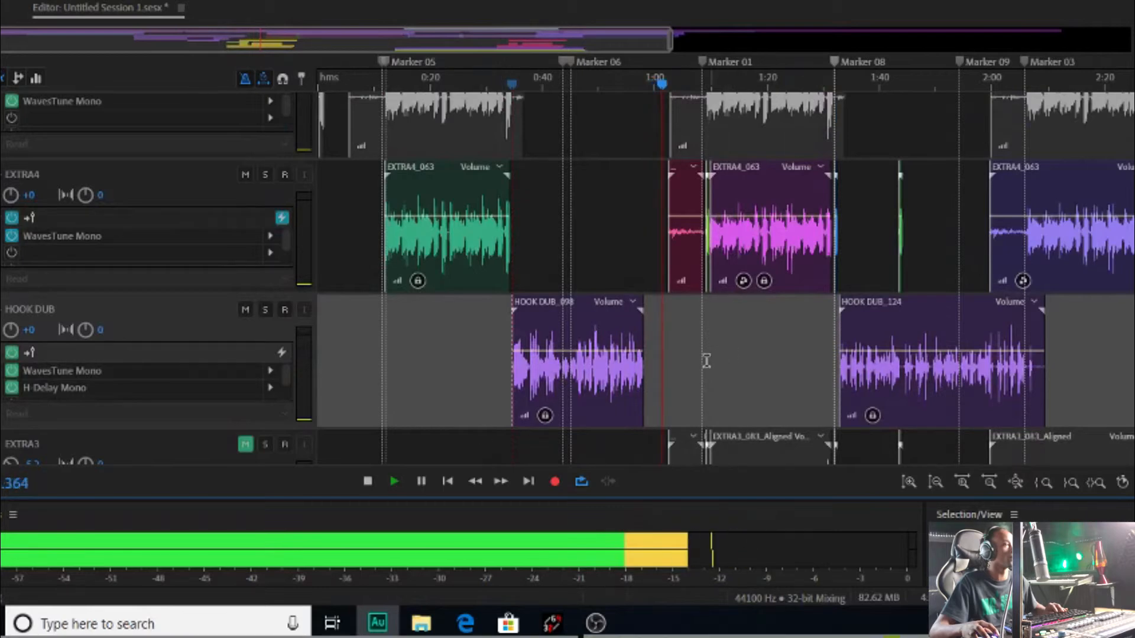
key("space")
Shrink the track rows and look over the session's vocal, instrumental and bus tracks
scroll(760, 313, "down", 3)
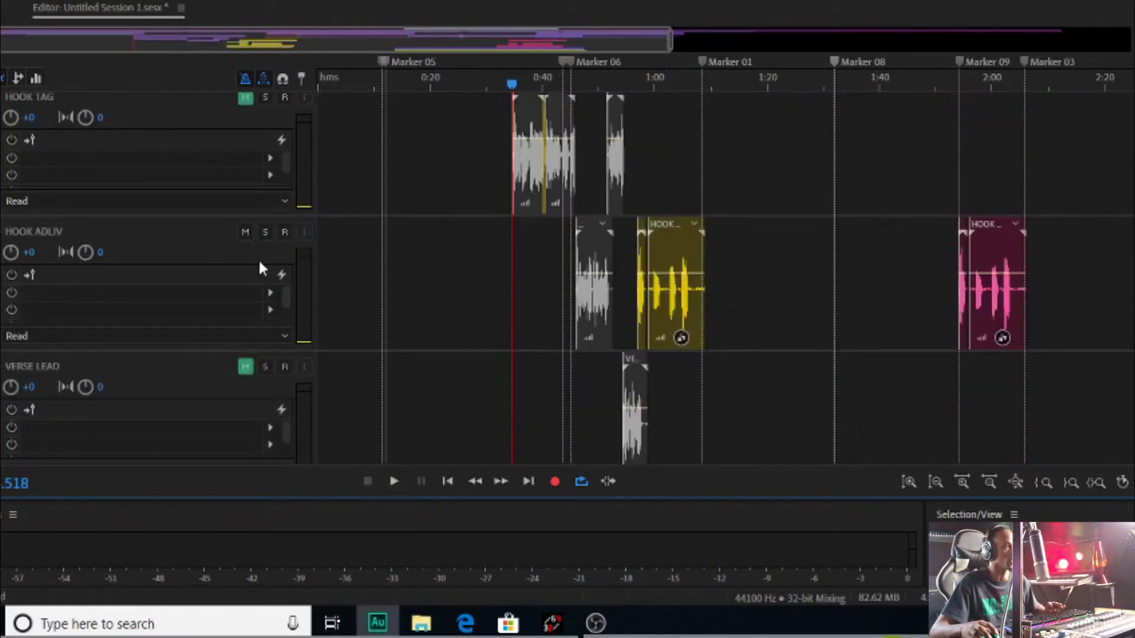
scroll(259, 264, "down", 4)
scroll(767, 284, "up", 5)
scroll(605, 386, "down", 5)
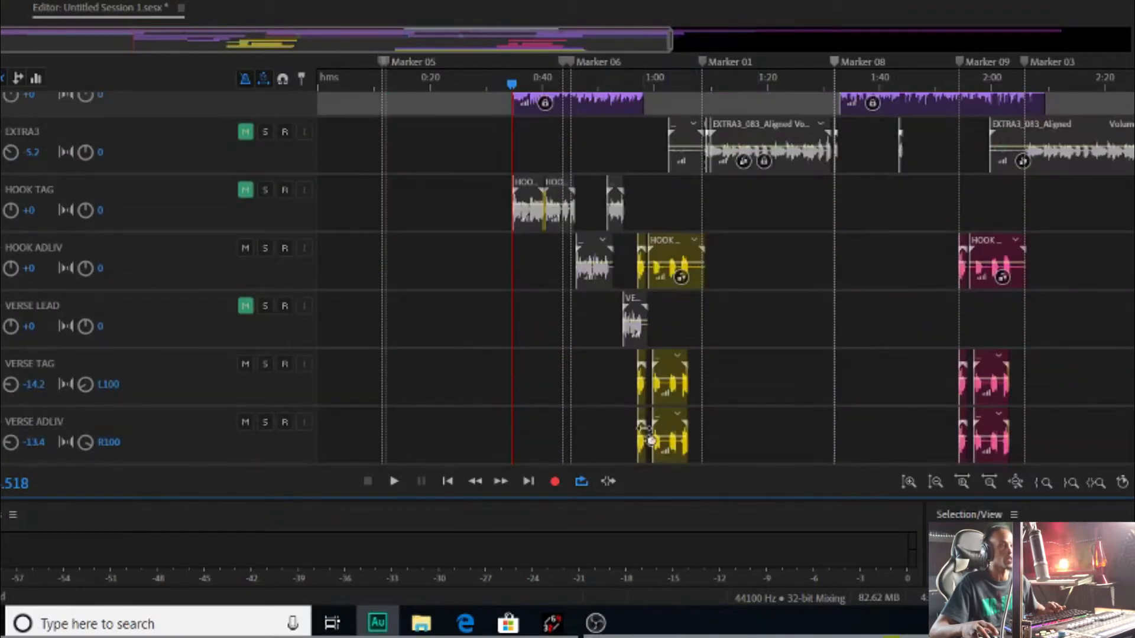
scroll(492, 343, "down", 10)
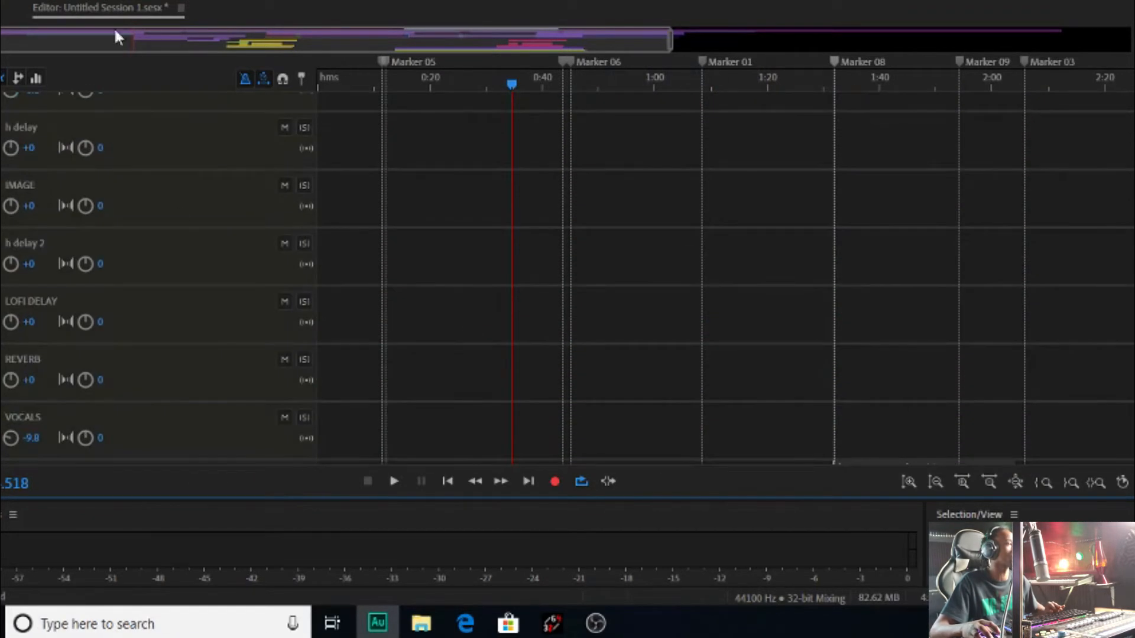
scroll(856, 217, "up", 10)
scroll(825, 236, "down", 3)
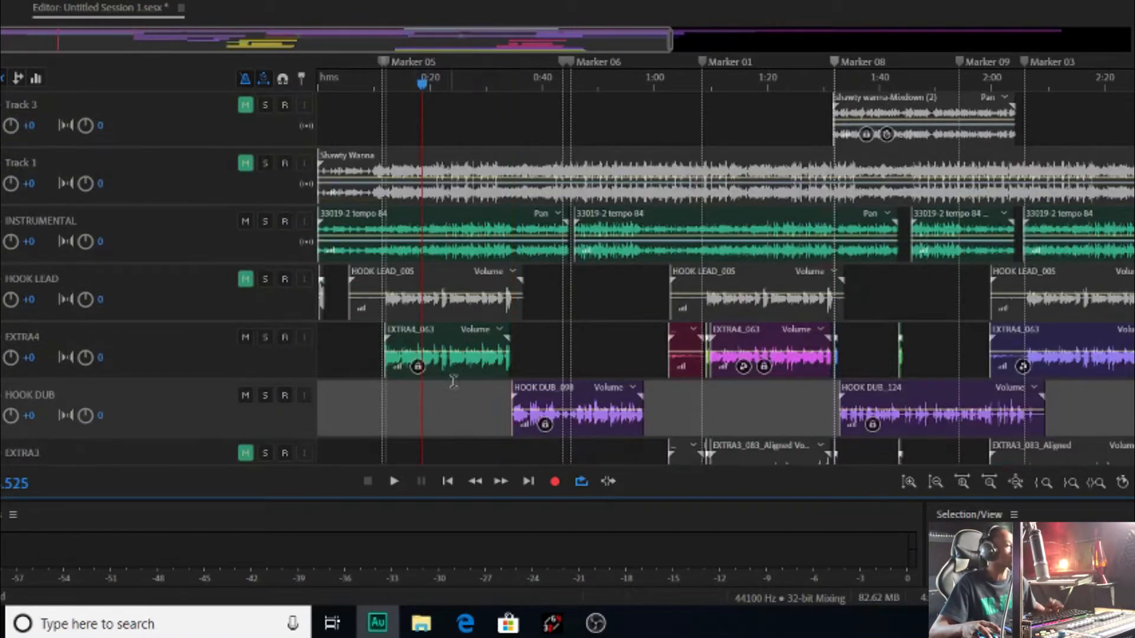
scroll(620, 357, "down", 2)
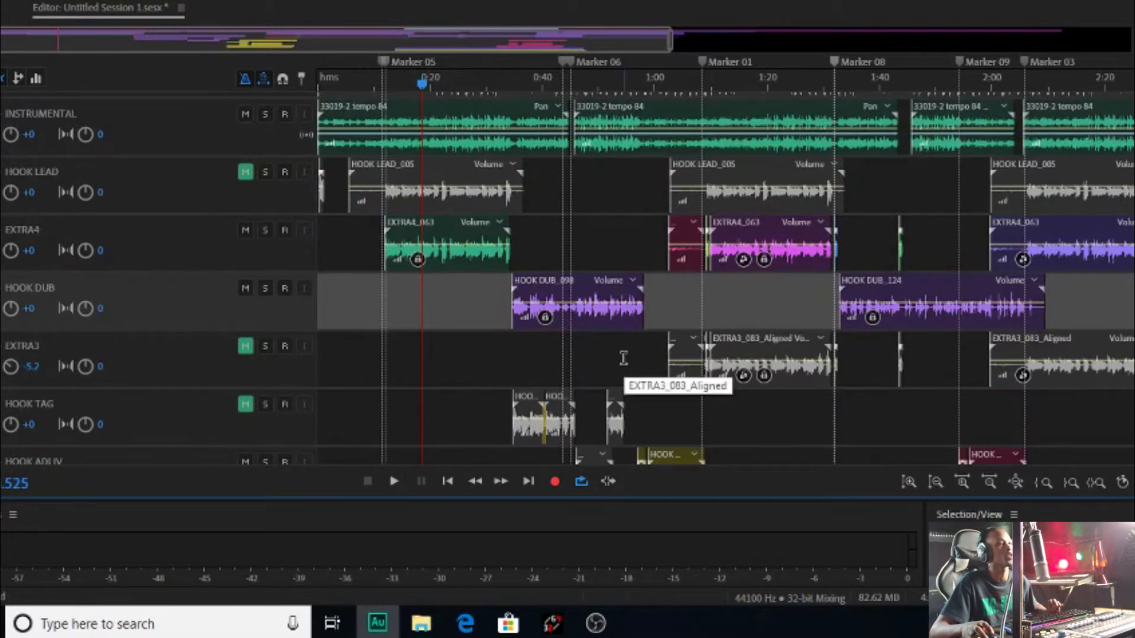
Play the mix from just before the first HOOK DUB clip to check the vocal in context
left_click(504, 285)
left_click(500, 285)
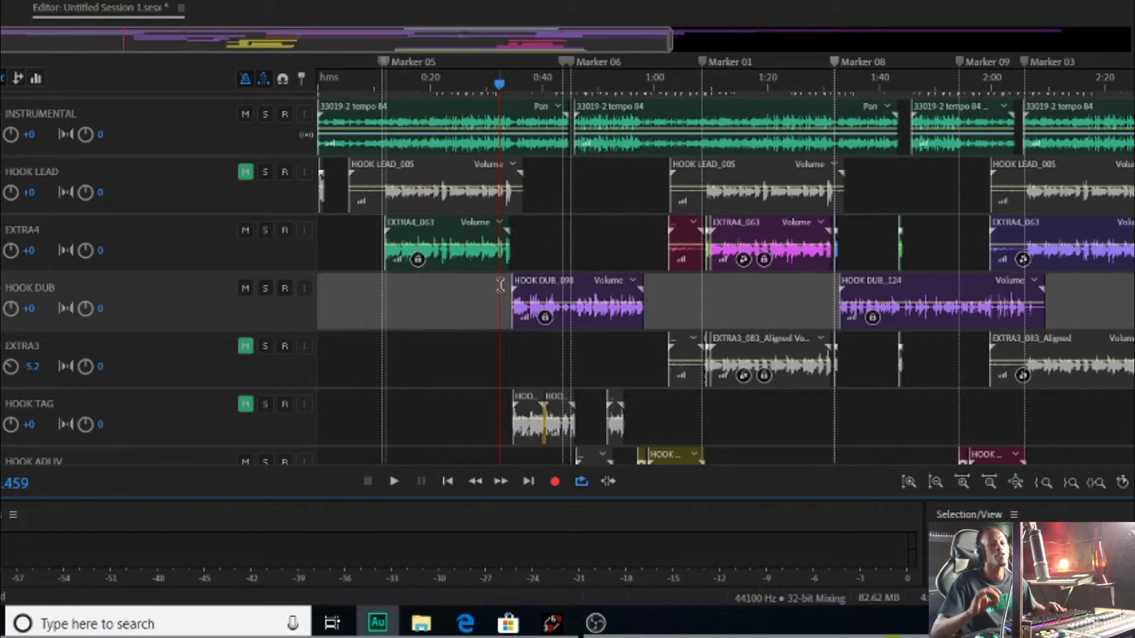
key("space")
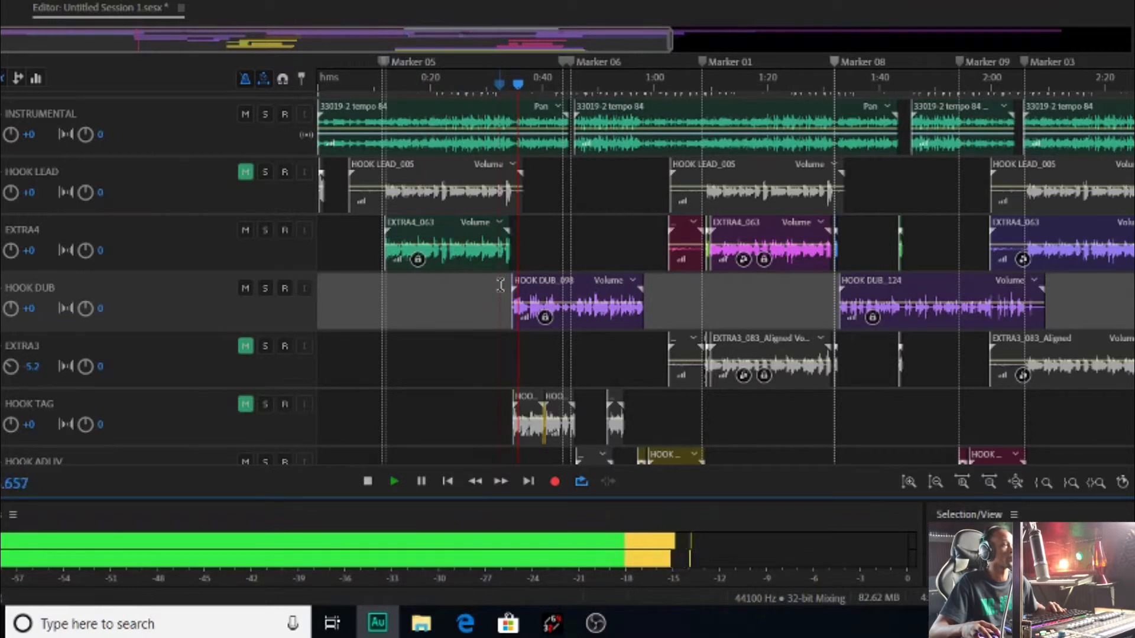
left_click(493, 282)
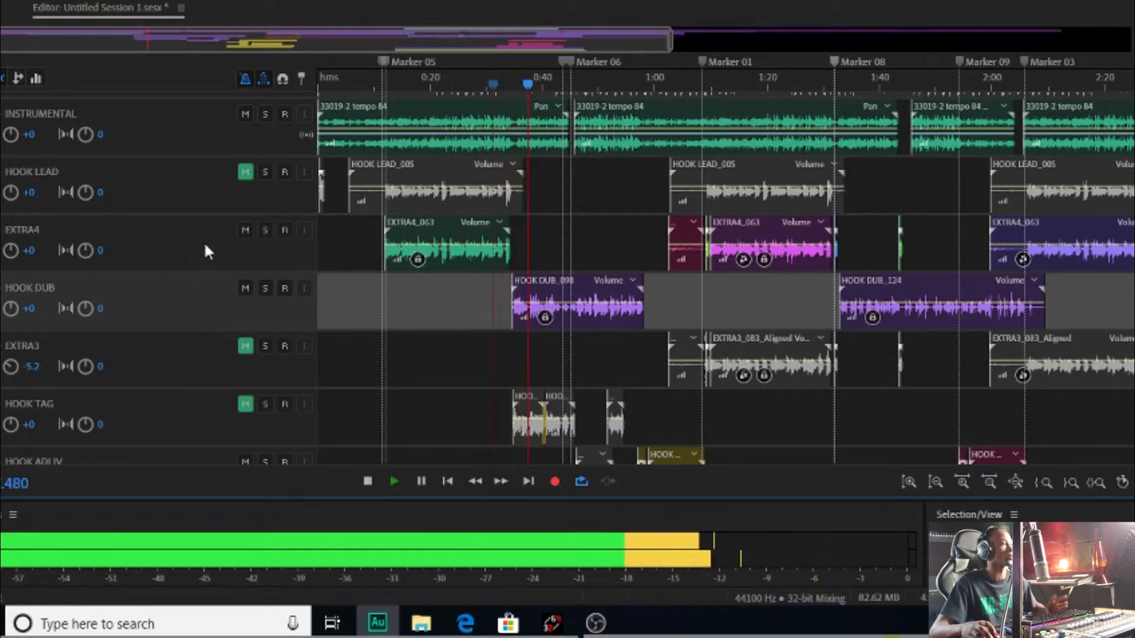
Stop playback, enlarge the track rows and copy the H-Delay Mono effect from HOOK DUB to the second effect slot of EXTRA4
key("space")
scroll(205, 242, "up", 3)
scroll(205, 242, "up", 2)
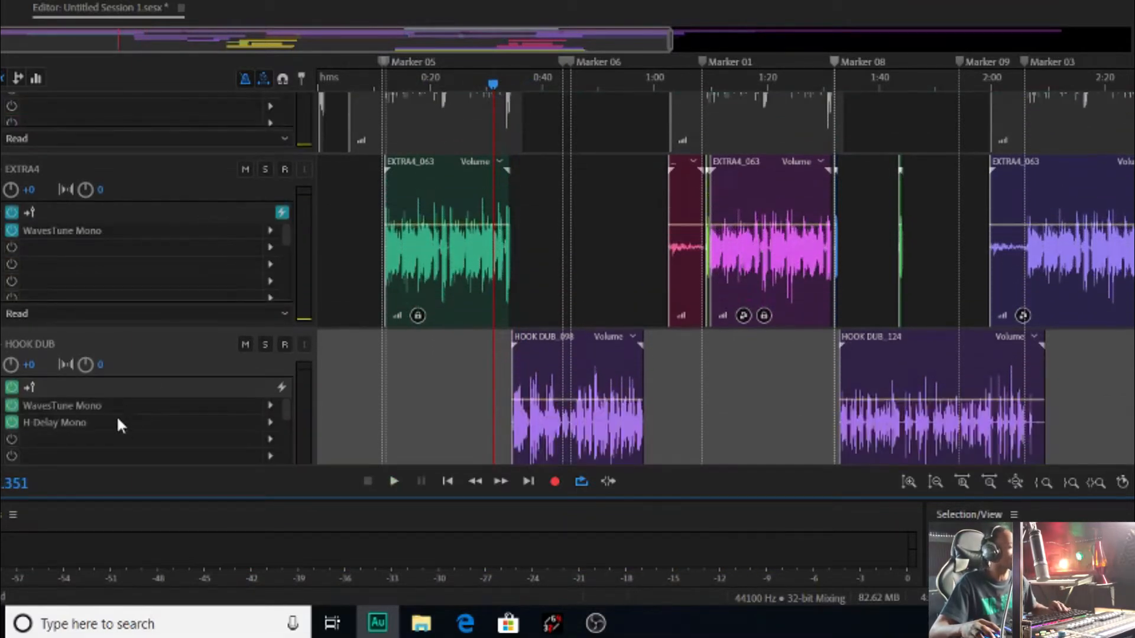
left_click_drag(122, 423, 153, 249)
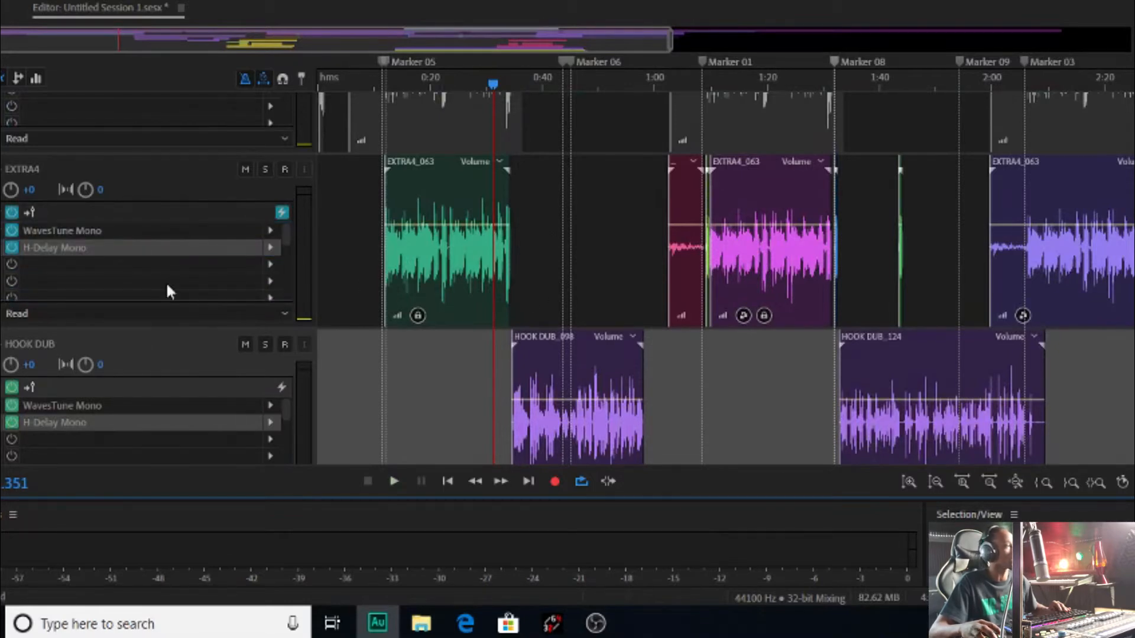
left_click(208, 202)
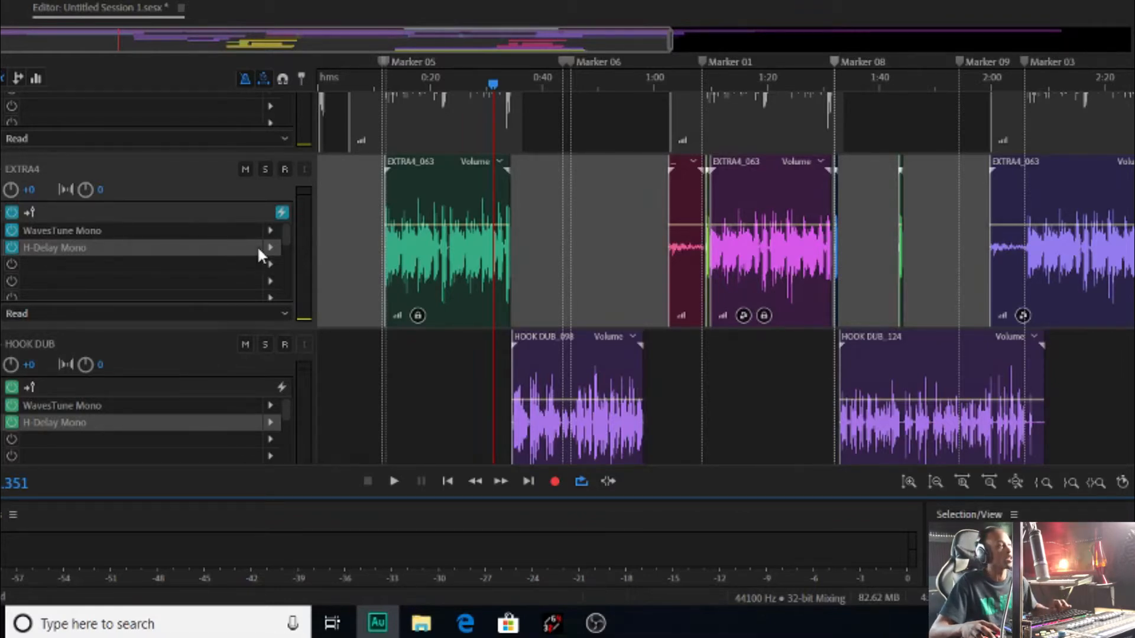
Check EXTRA4's H-Delay Mono settings, audition the effect during playback, and close its window
double_click(252, 247)
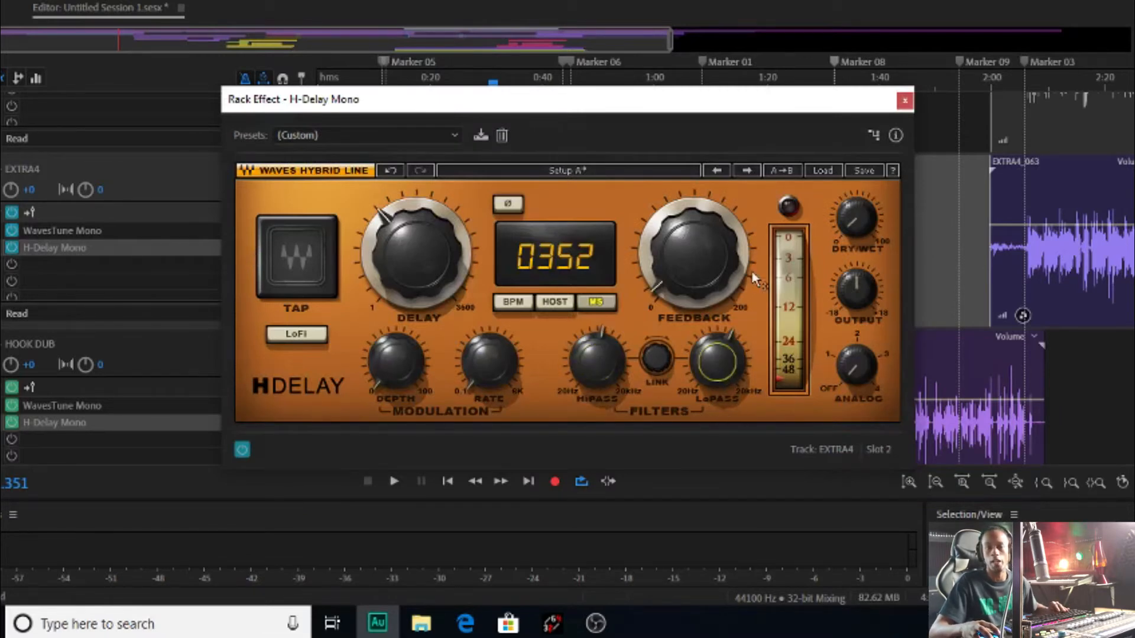
mouse_move(753, 272)
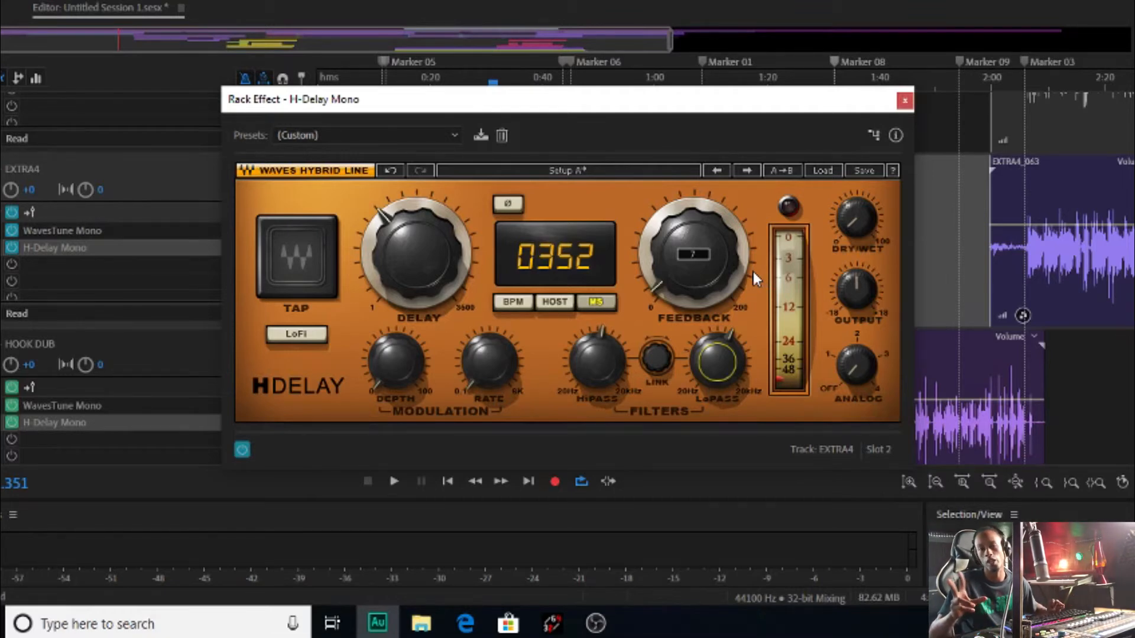
key("space")
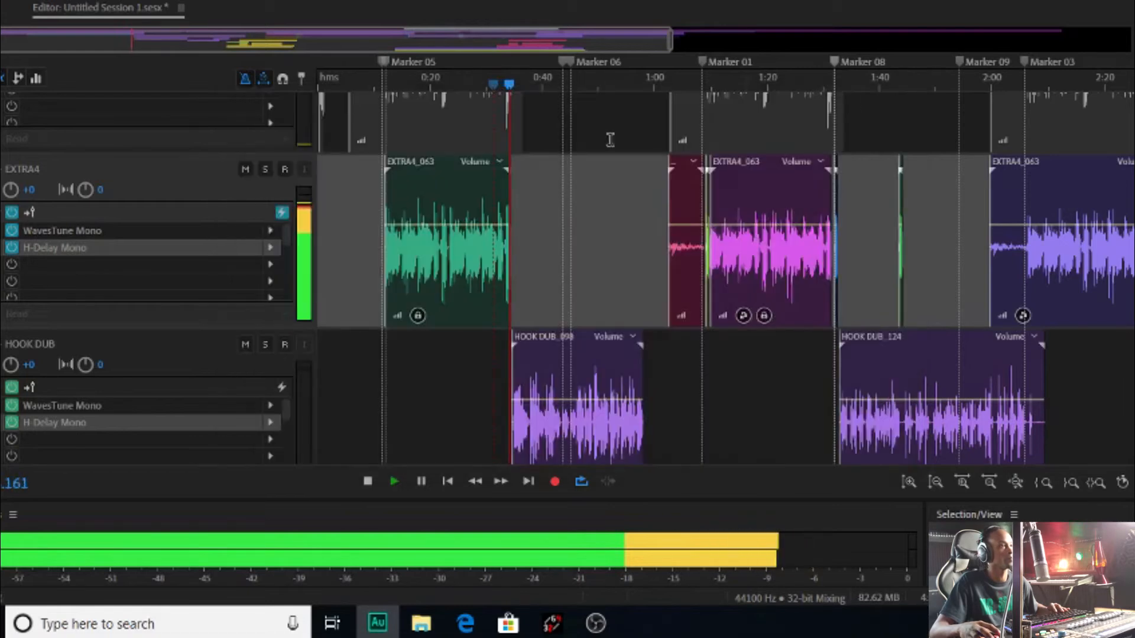
left_click(904, 100)
key("space")
Play the mix from Marker 05, set the EFFECTS bus volume to -8.6 dB, and stop playback after listening
left_click(385, 139)
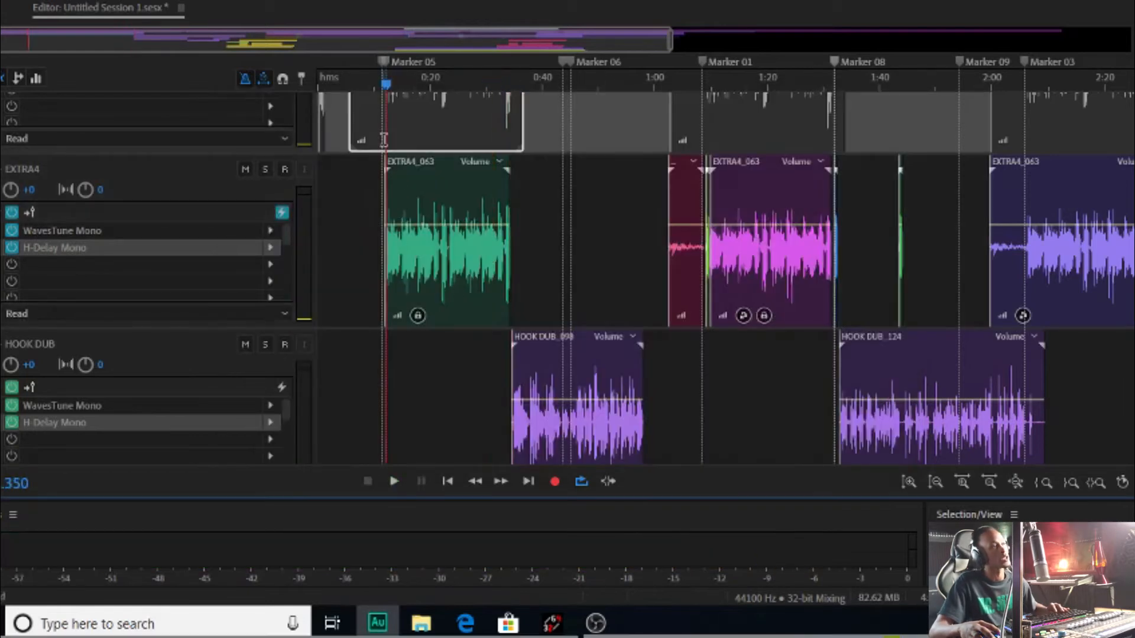
key("space")
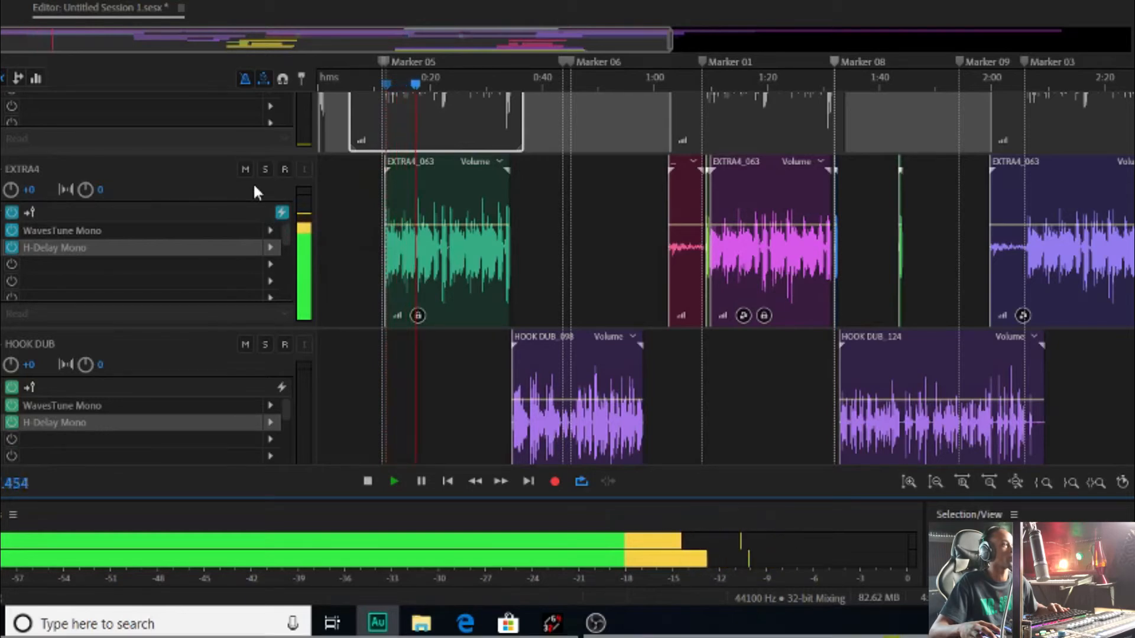
scroll(253, 188, "down", 4)
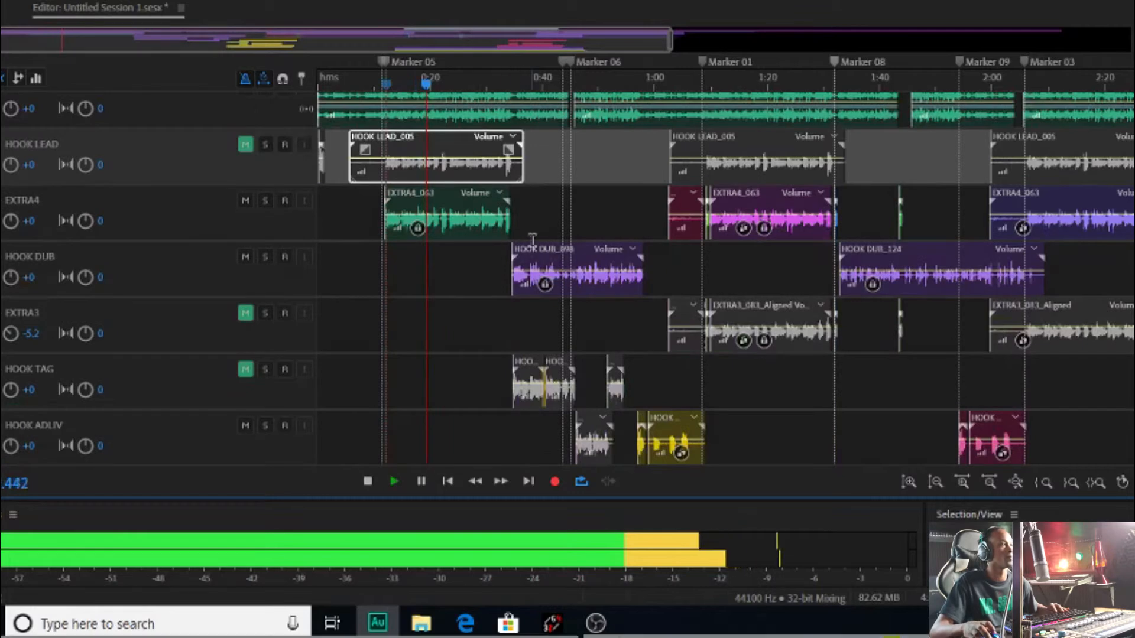
scroll(533, 241, "up", 6)
scroll(443, 228, "up", 4)
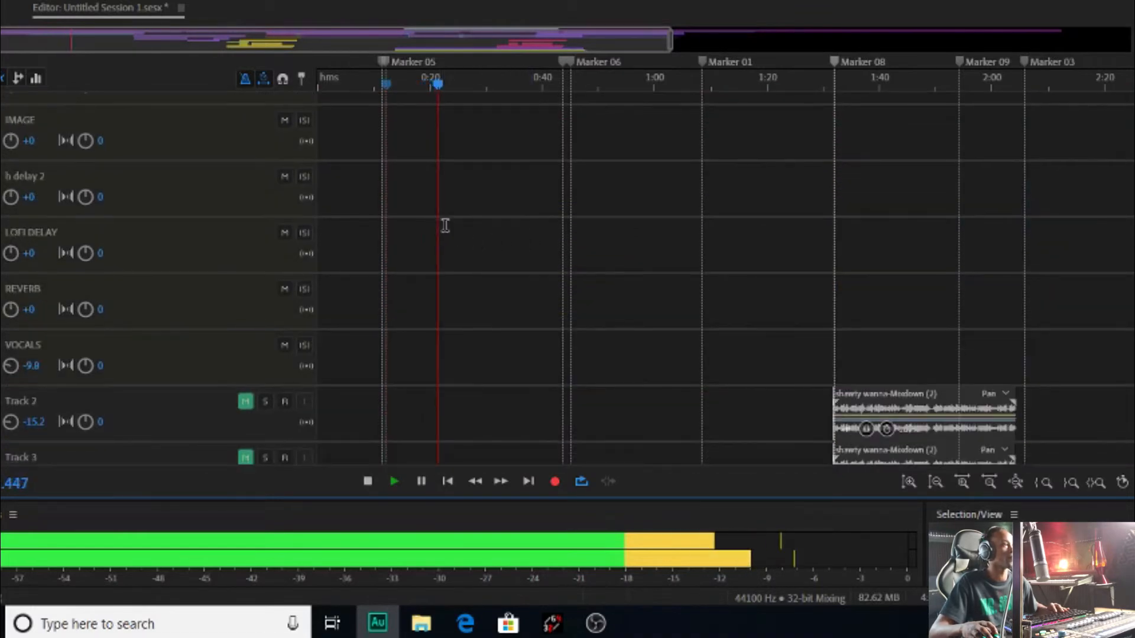
scroll(444, 224, "up", 1)
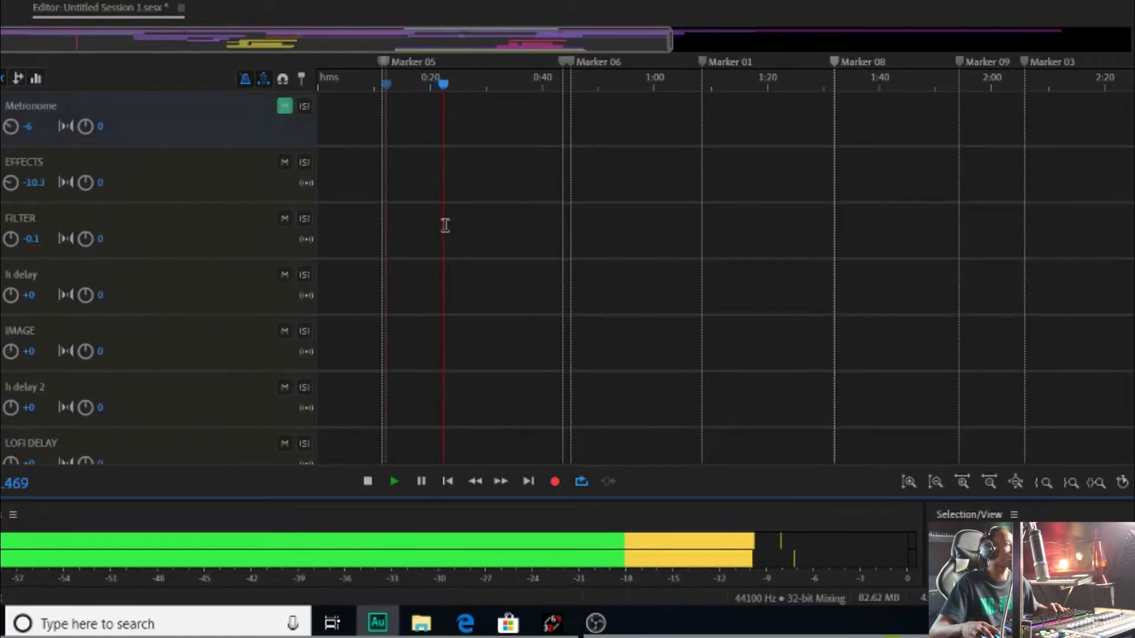
left_click(383, 170)
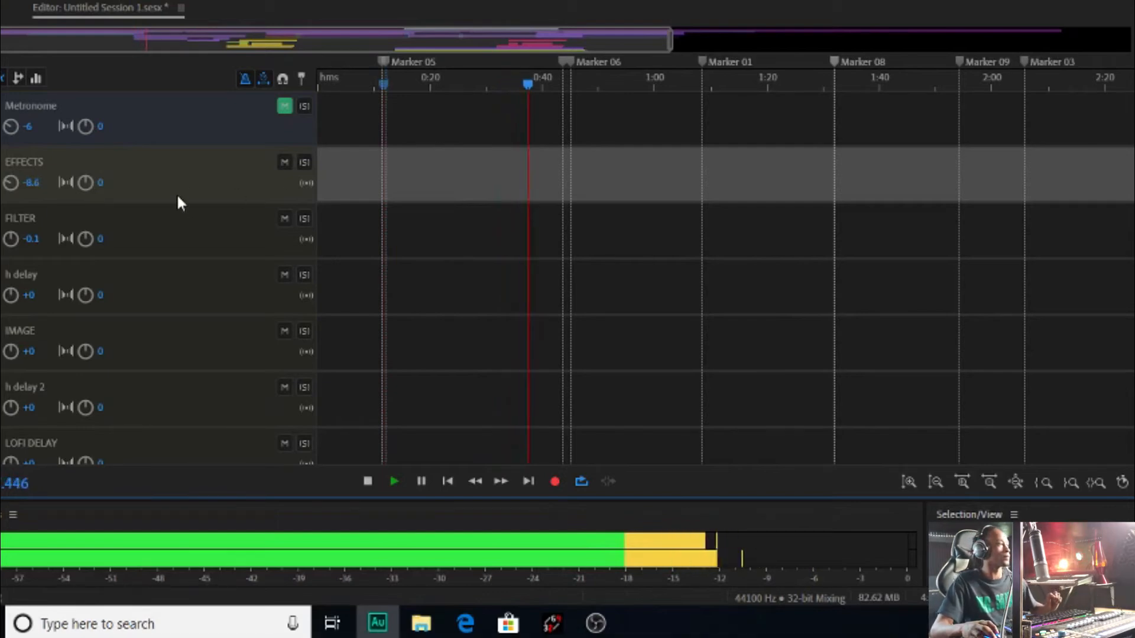
scroll(442, 198, "down", 5)
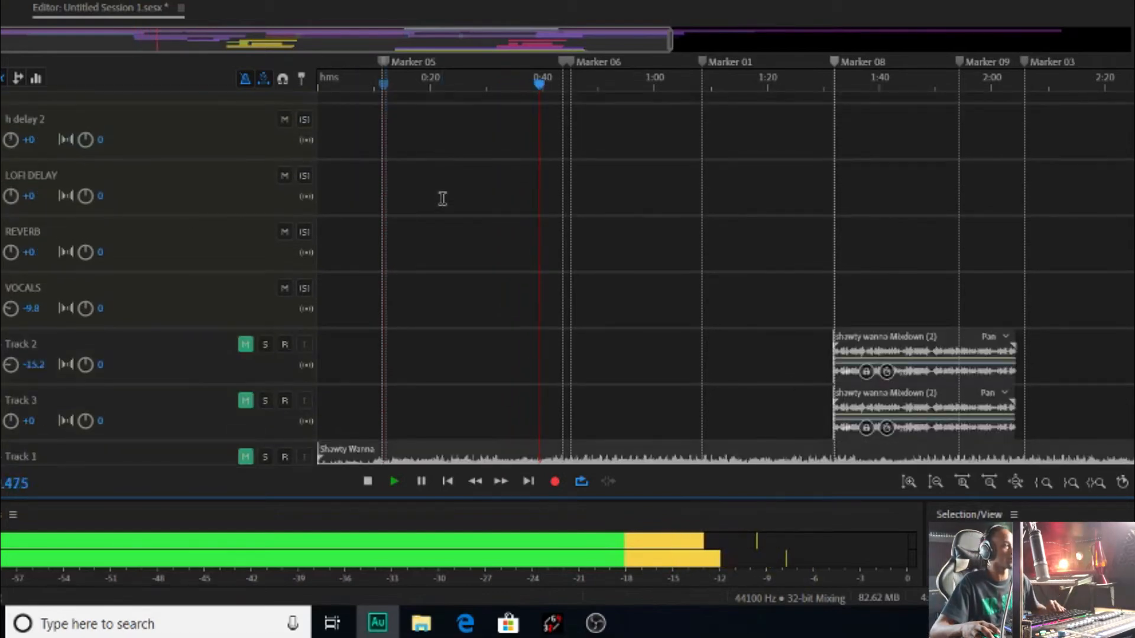
scroll(441, 198, "down", 5)
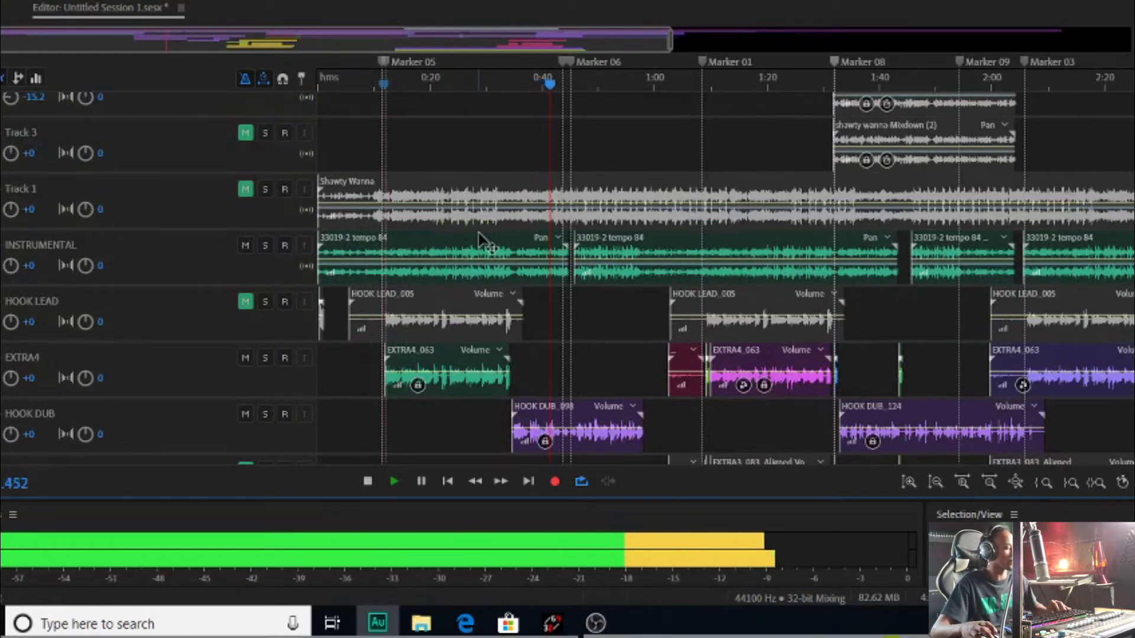
key("space")
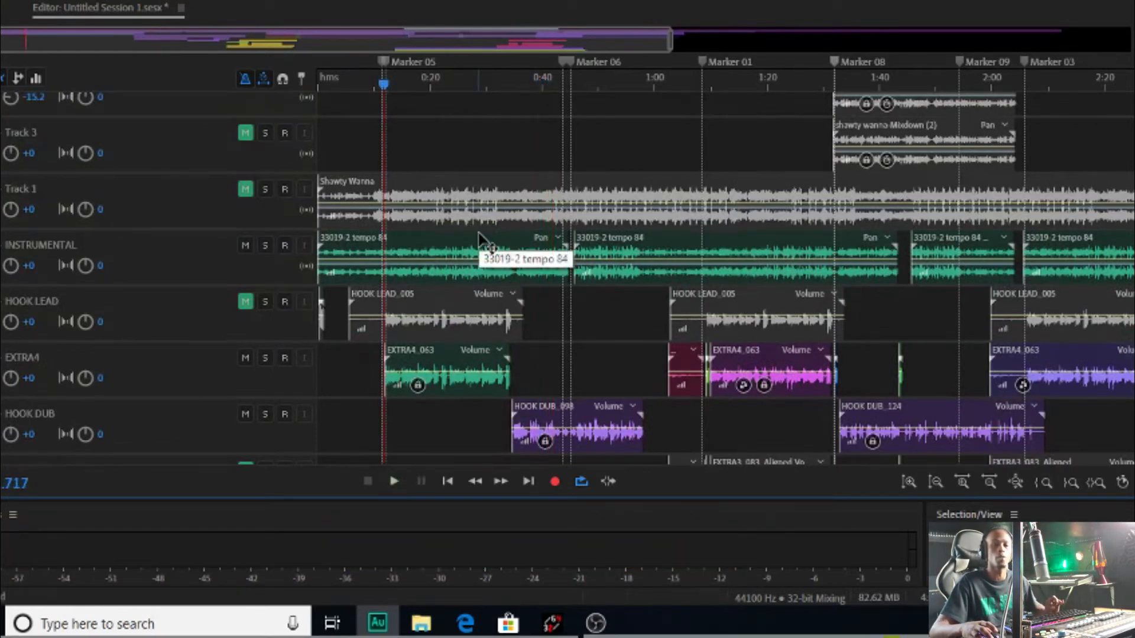
Examine the Studio Reverb settings on the REVERB bus and show the dialog for saving them as a preset, cancelling it without saving
scroll(601, 314, "up", 8)
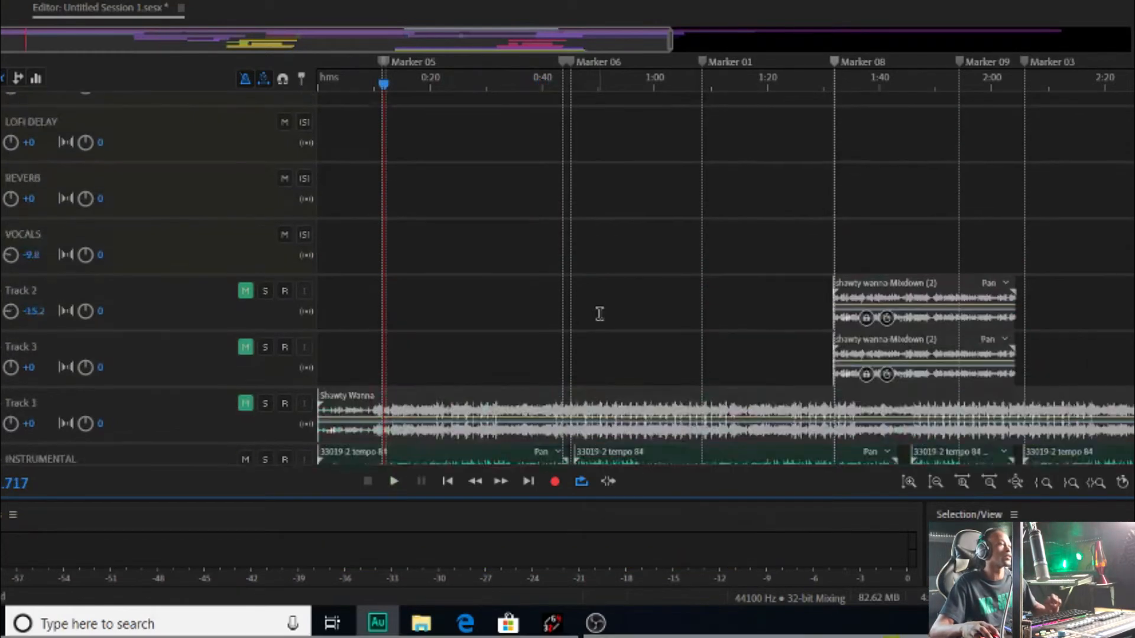
scroll(550, 301, "down", 1)
scroll(551, 301, "down", 2)
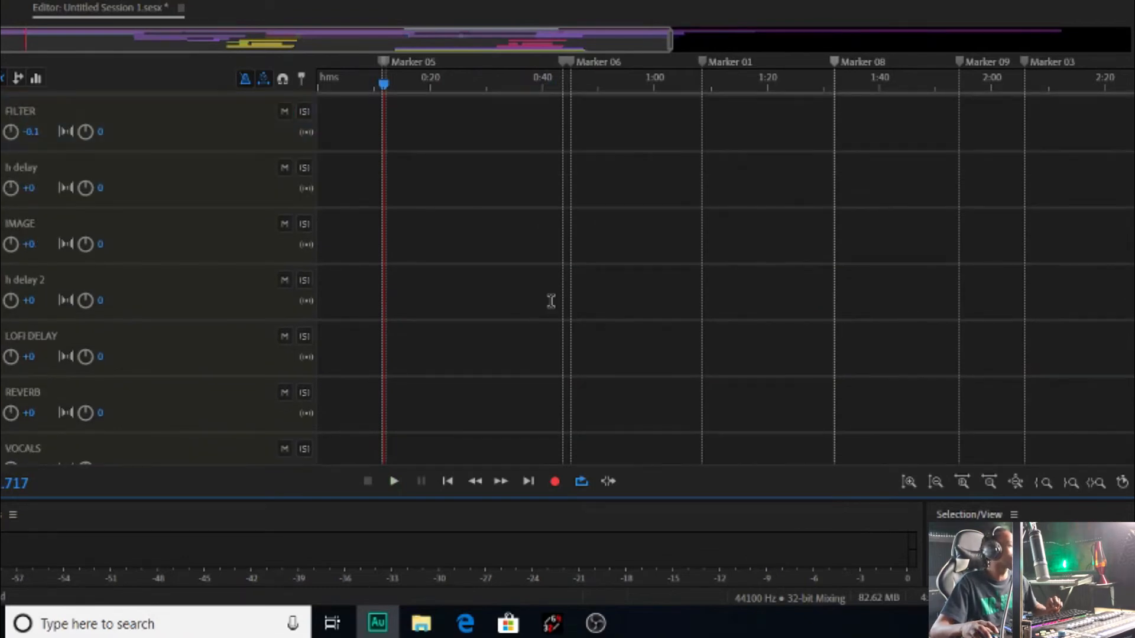
scroll(204, 348, "up", 5)
double_click(198, 308)
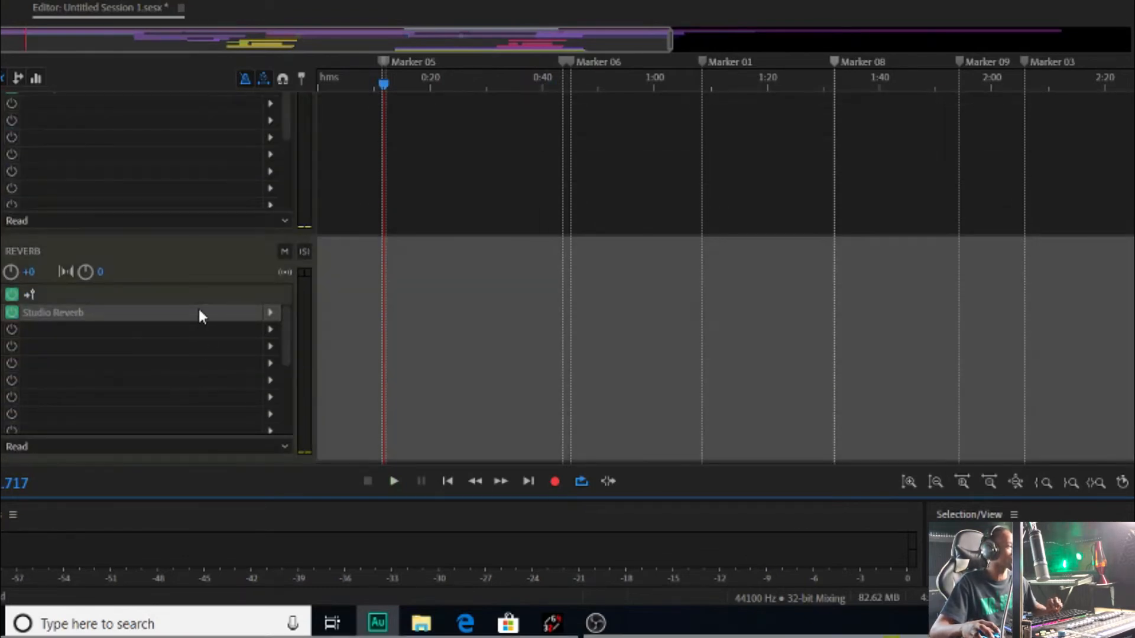
left_click_drag(813, 73, 620, 28)
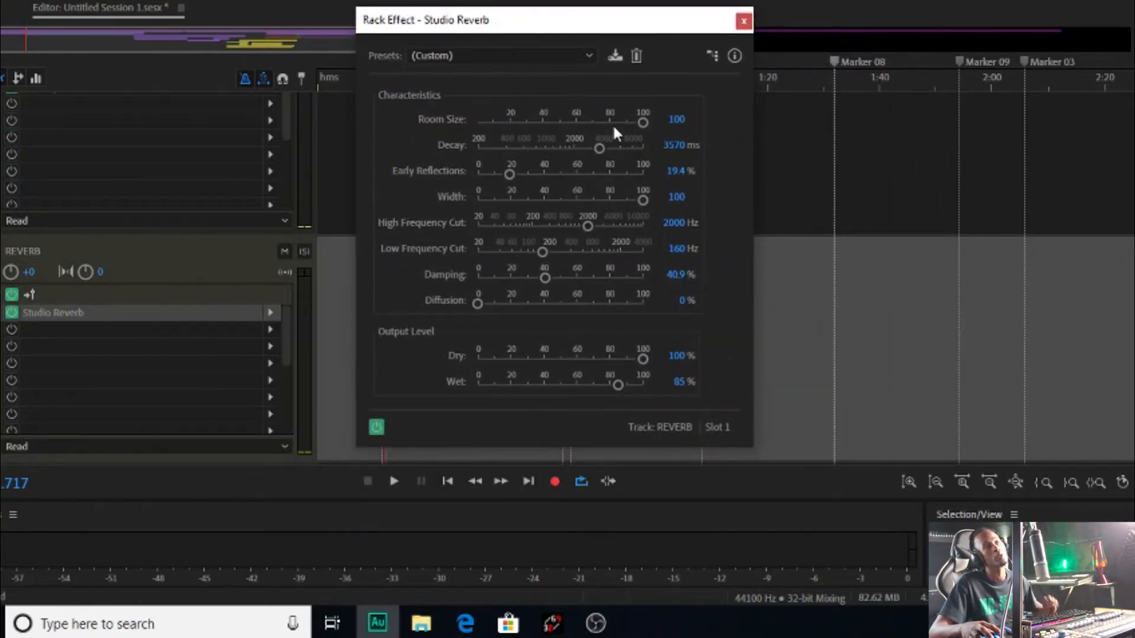
left_click(615, 56)
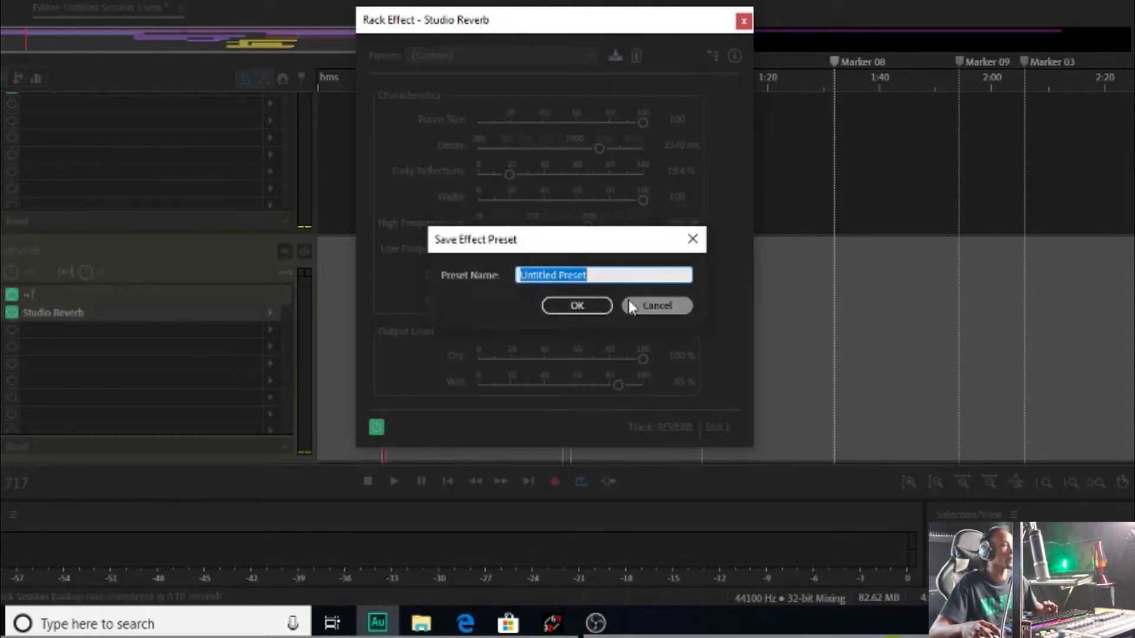
left_click(644, 306)
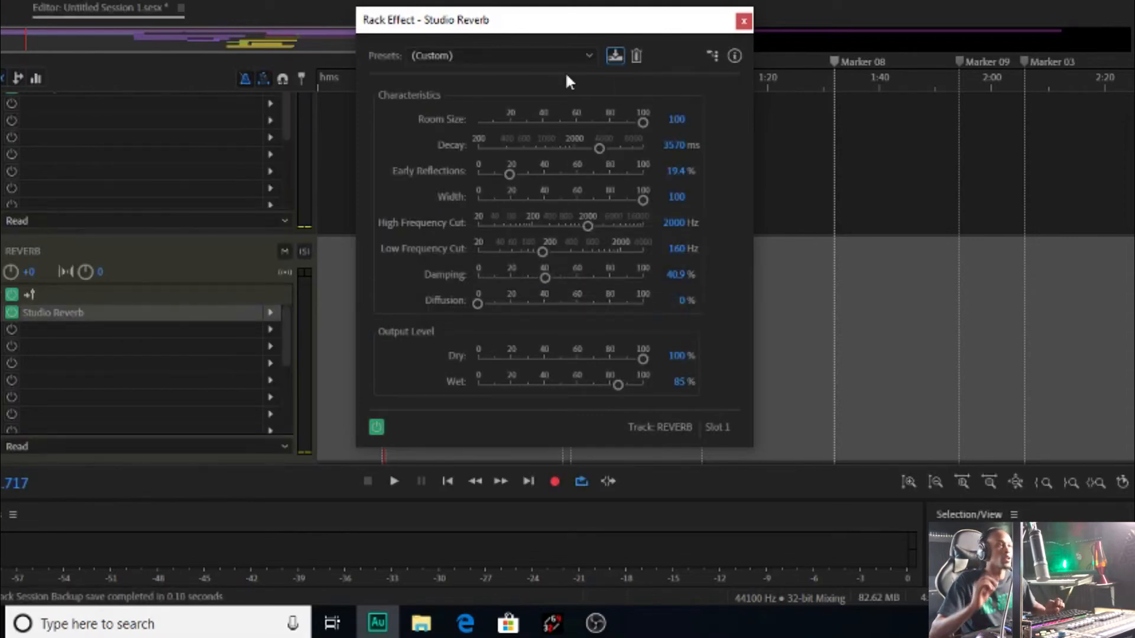